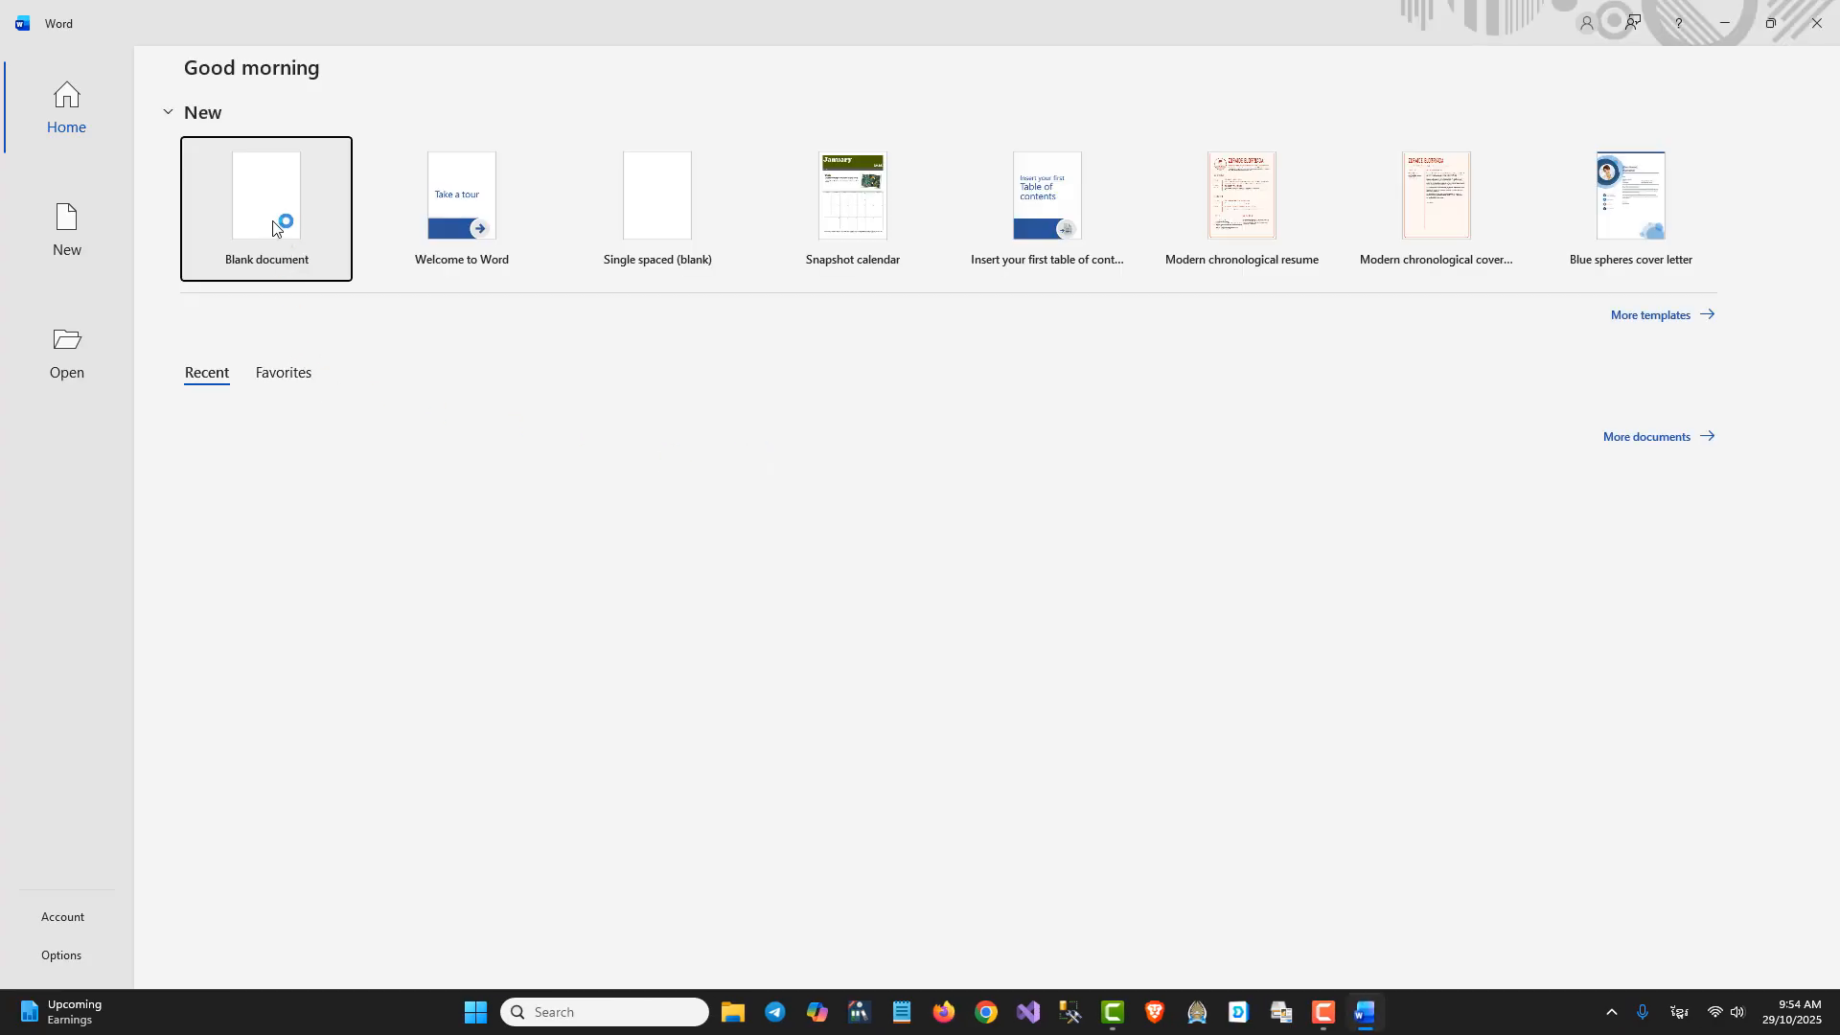
# - Create a blank document and set its paper size to A4
pyautogui.click(273, 222)
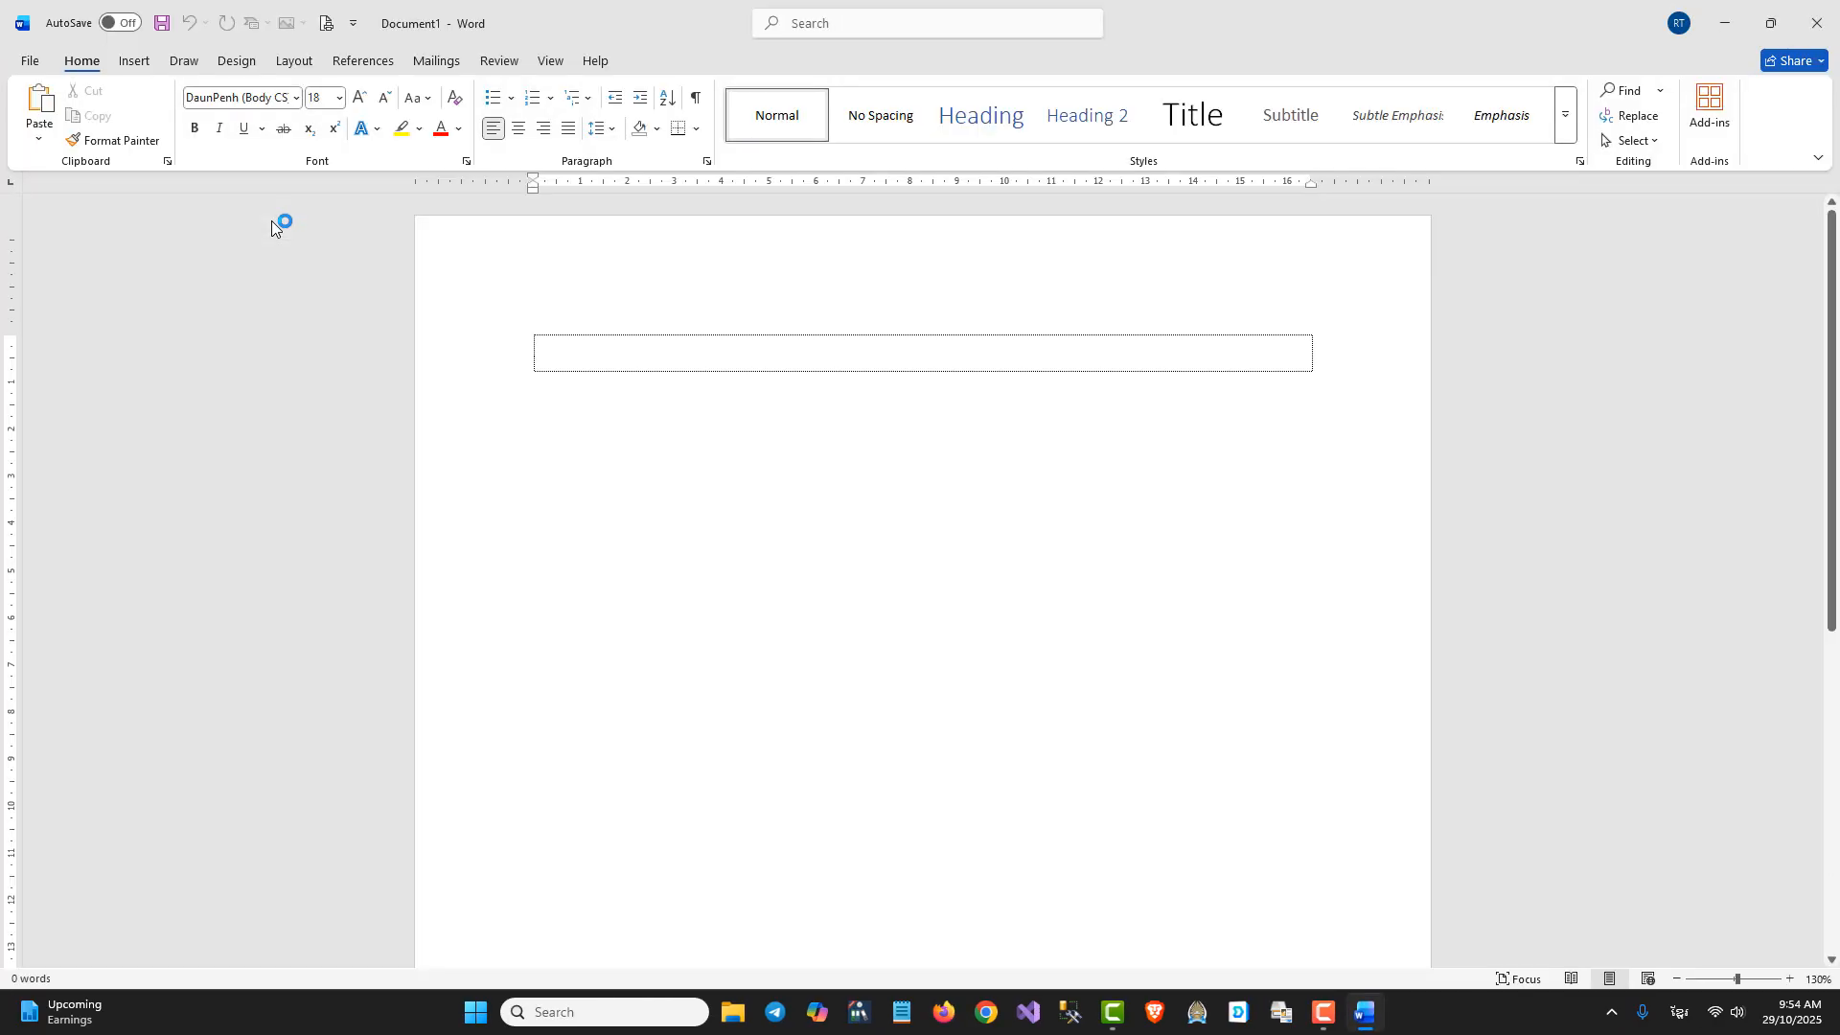
pyautogui.click(294, 62)
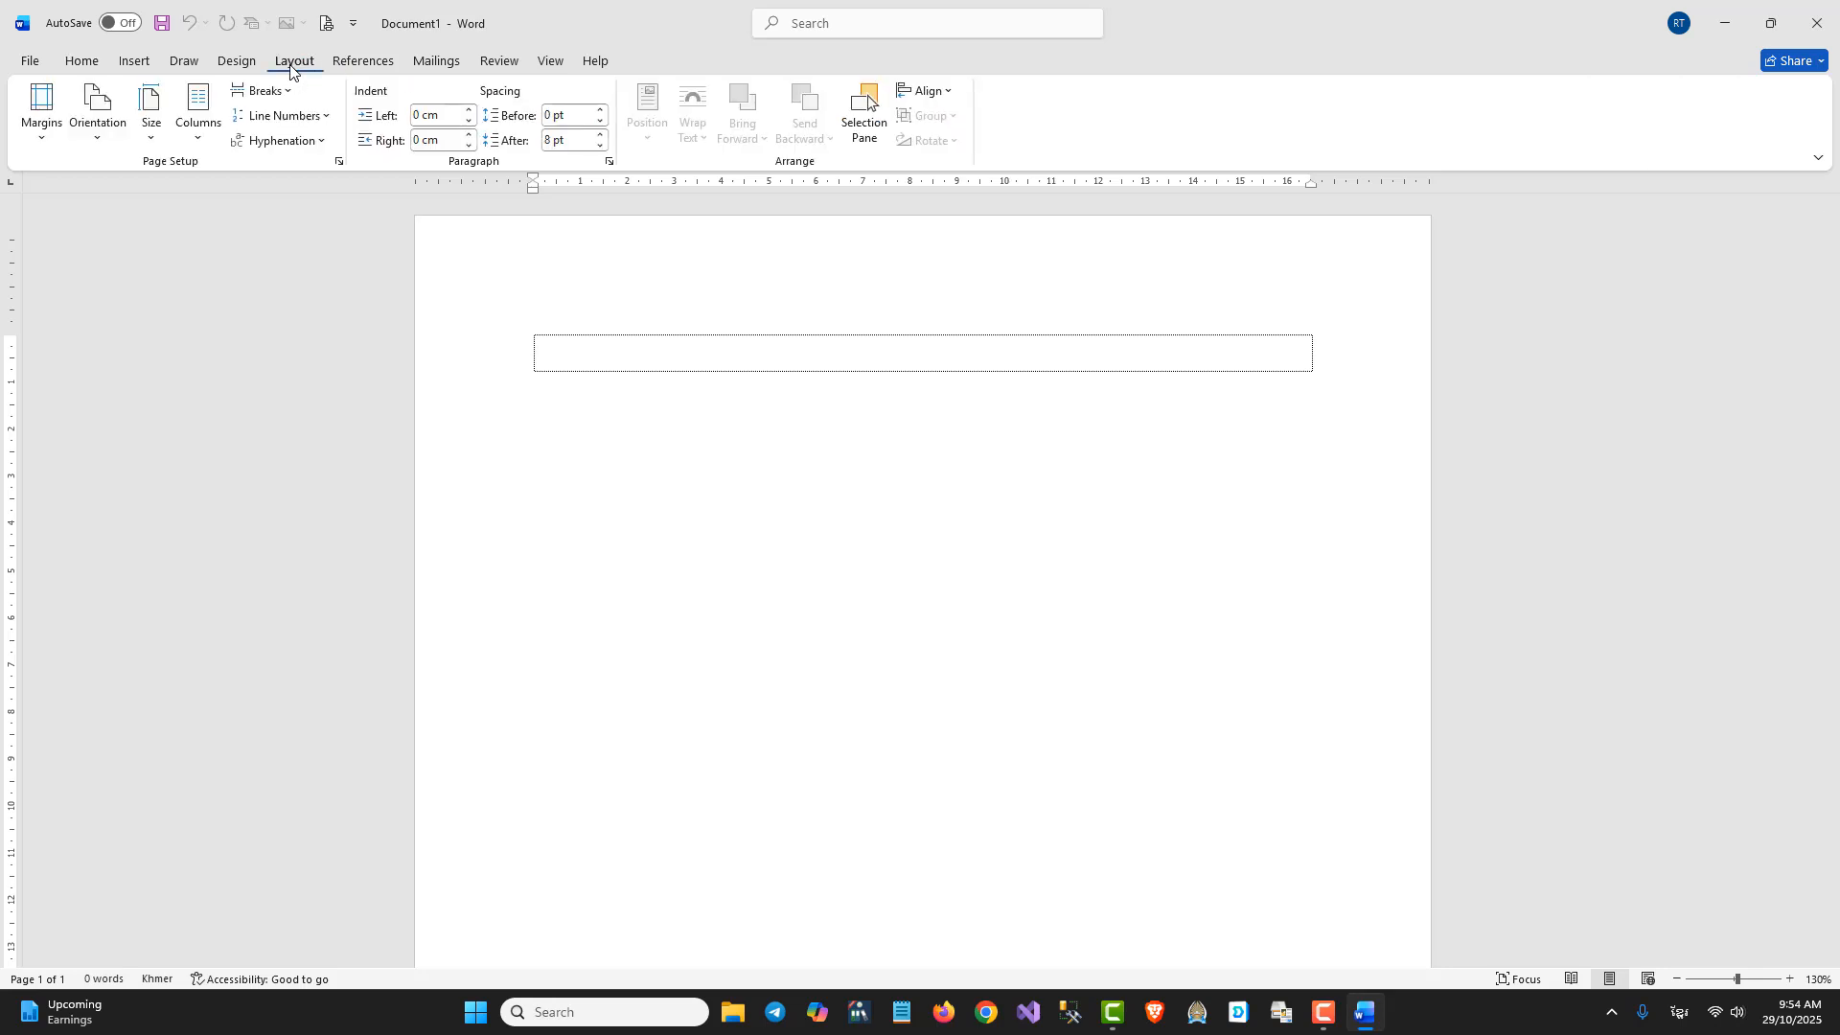
pyautogui.click(339, 162)
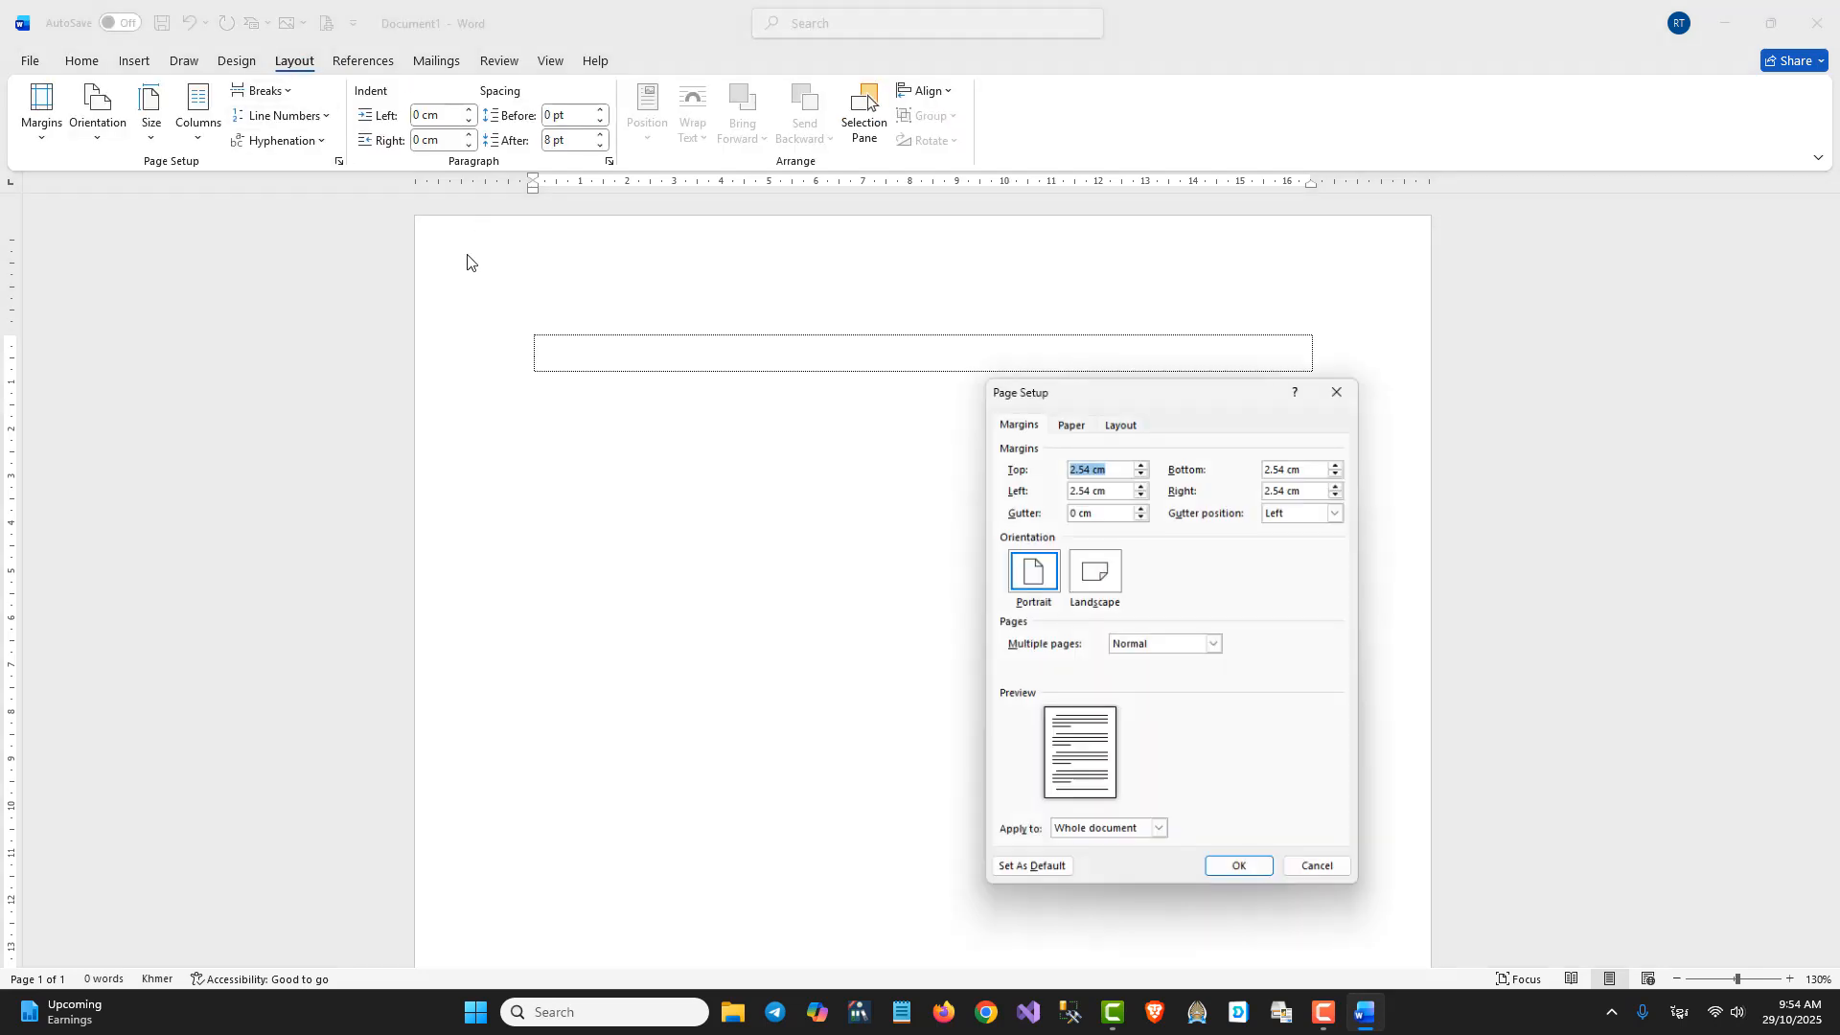
pyautogui.click(1073, 420)
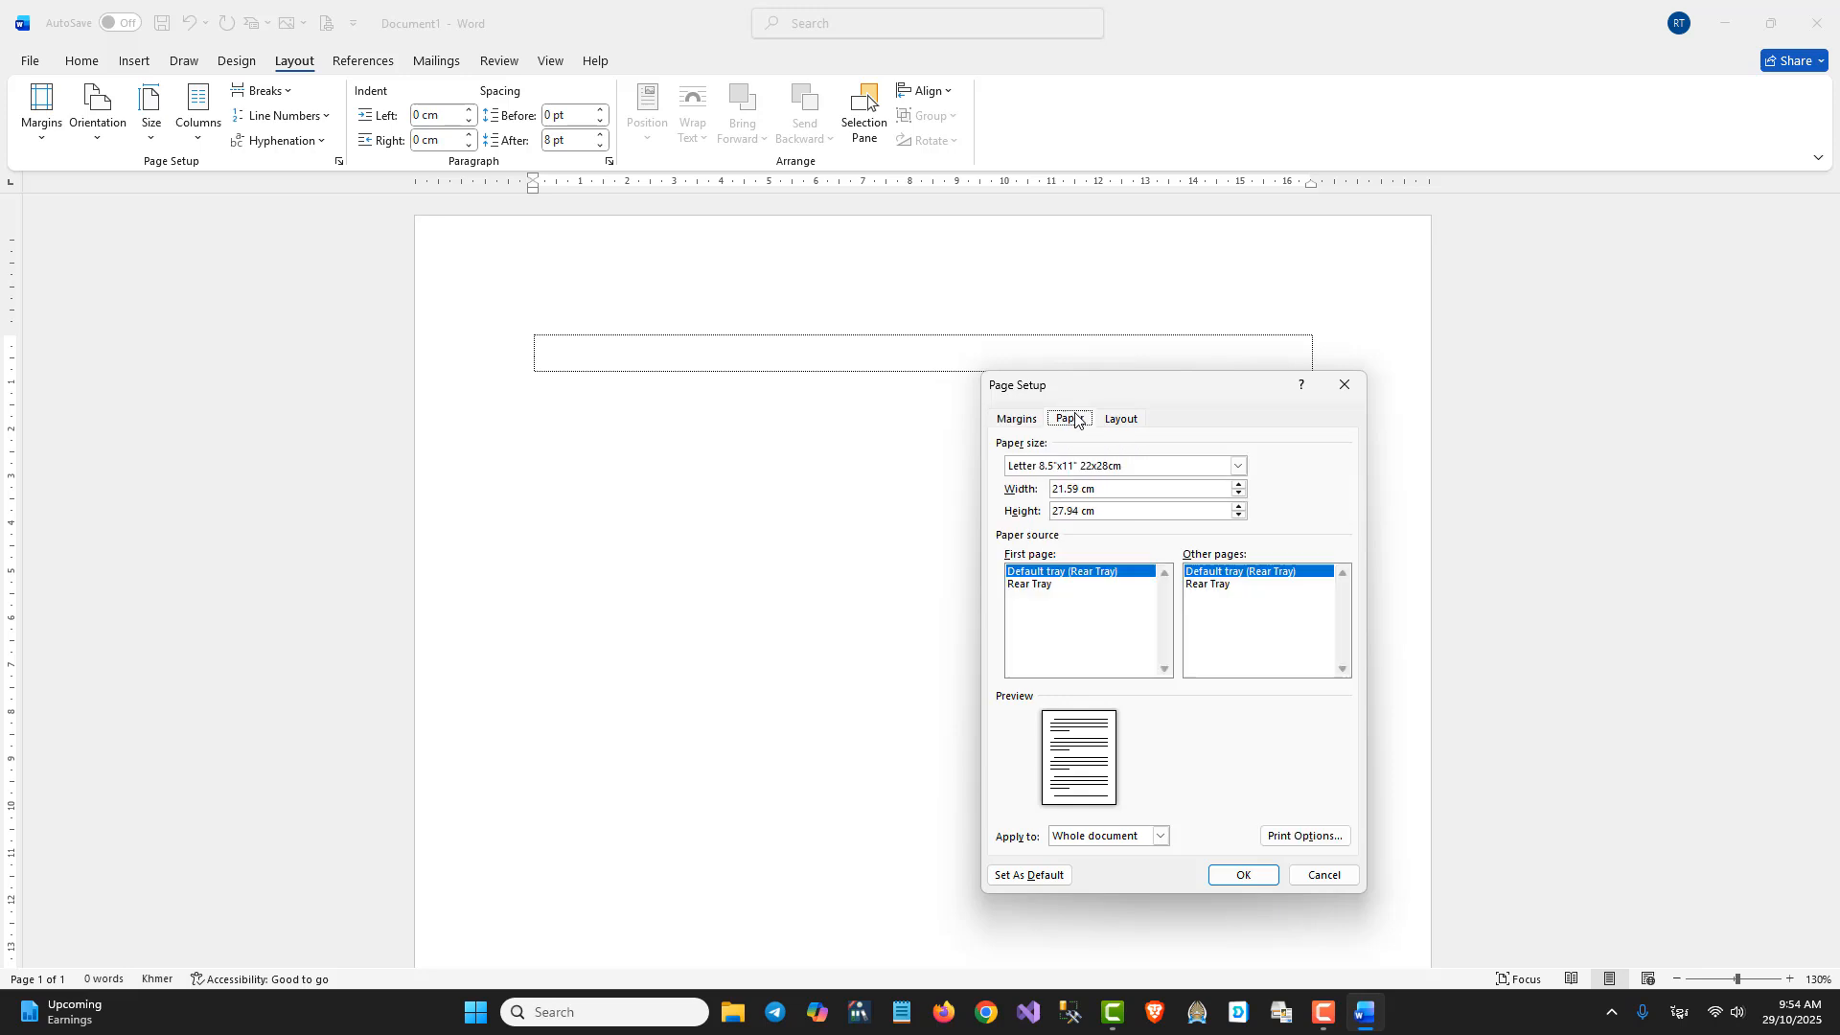
pyautogui.click(1239, 467)
pyautogui.doubleClick(1238, 535)
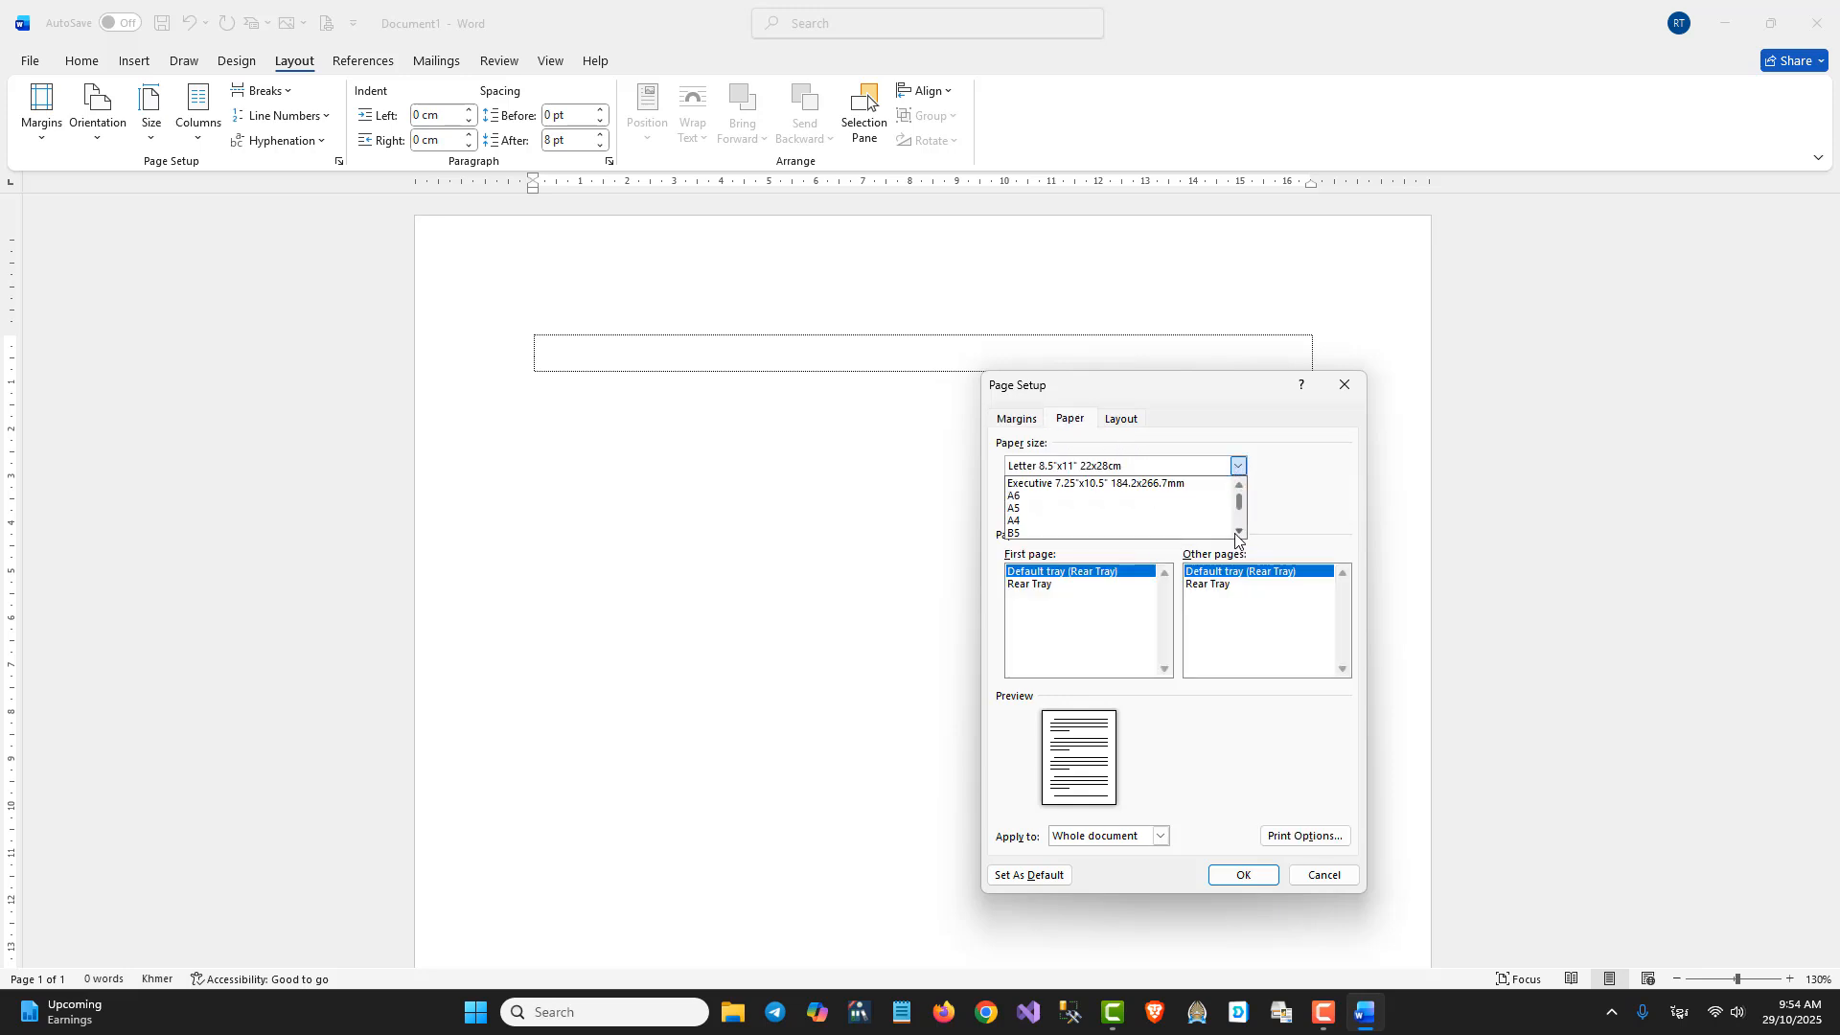
pyautogui.click(1139, 524)
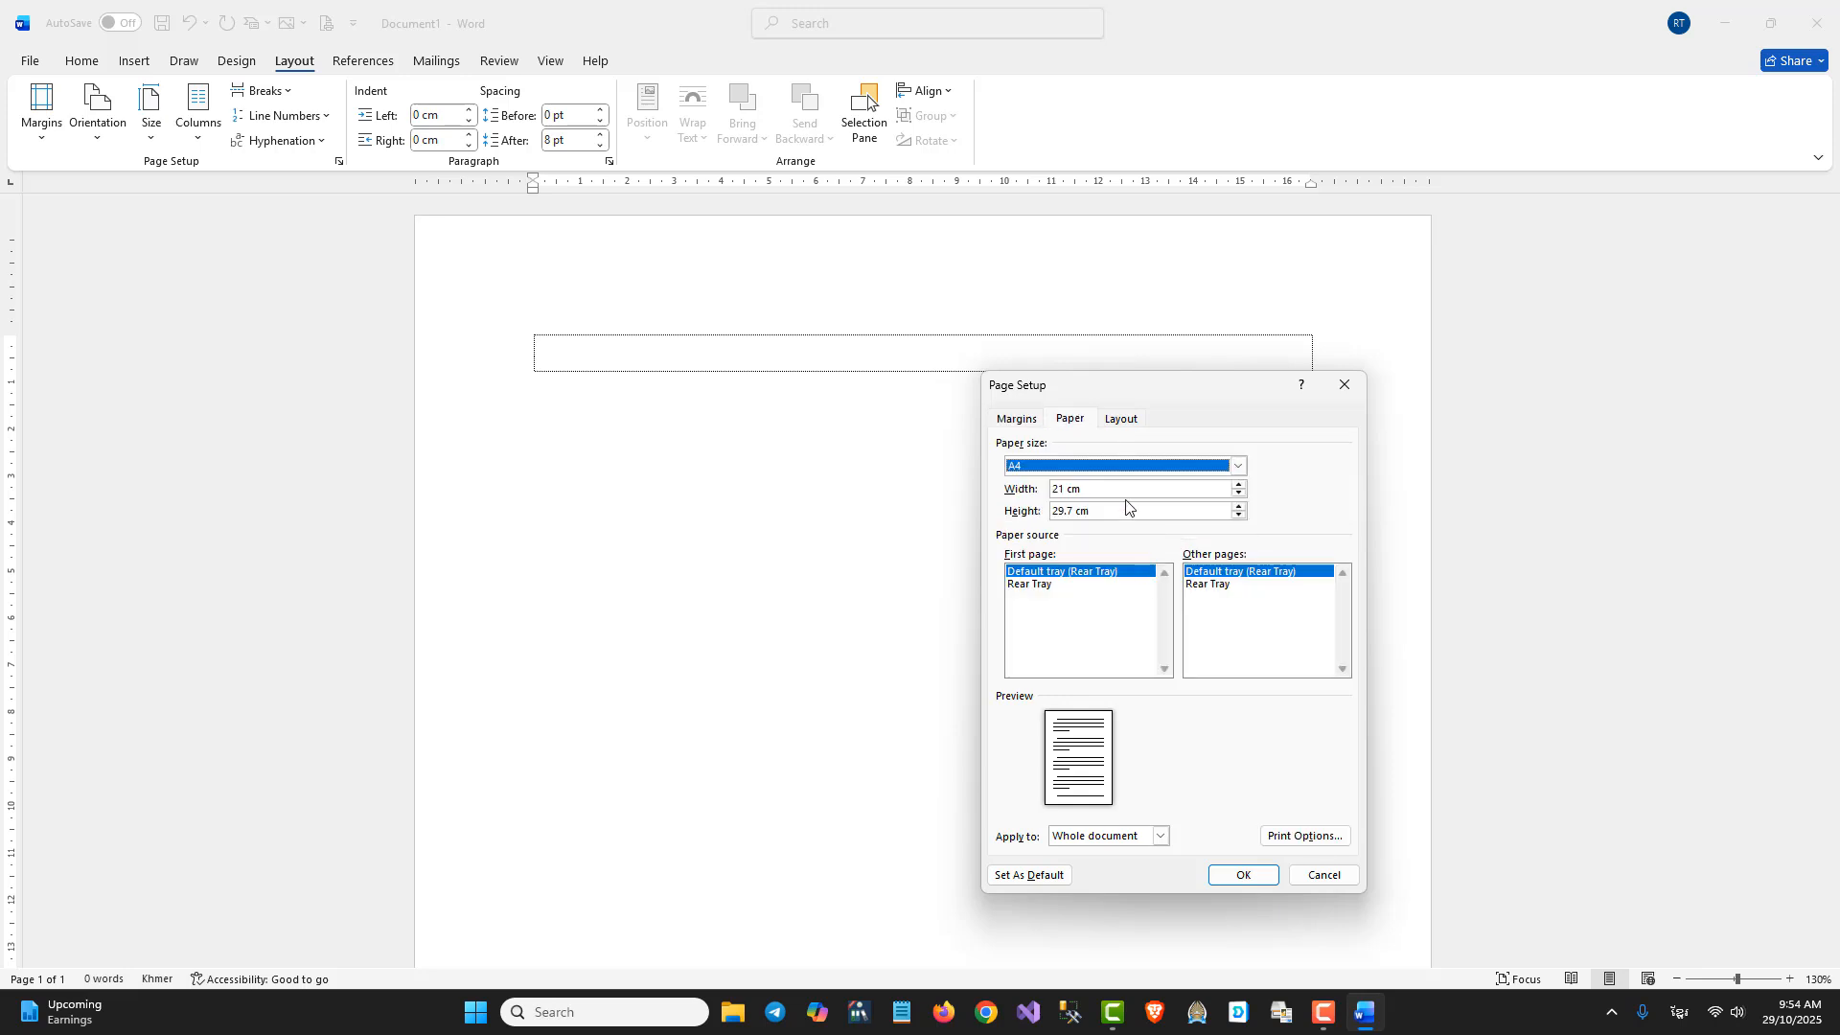
# - Set all four page margins to 1 cm and the page orientation to landscape
pyautogui.click(1013, 425)
pyautogui.moveTo(1107, 466); pyautogui.dragTo(1006, 485)
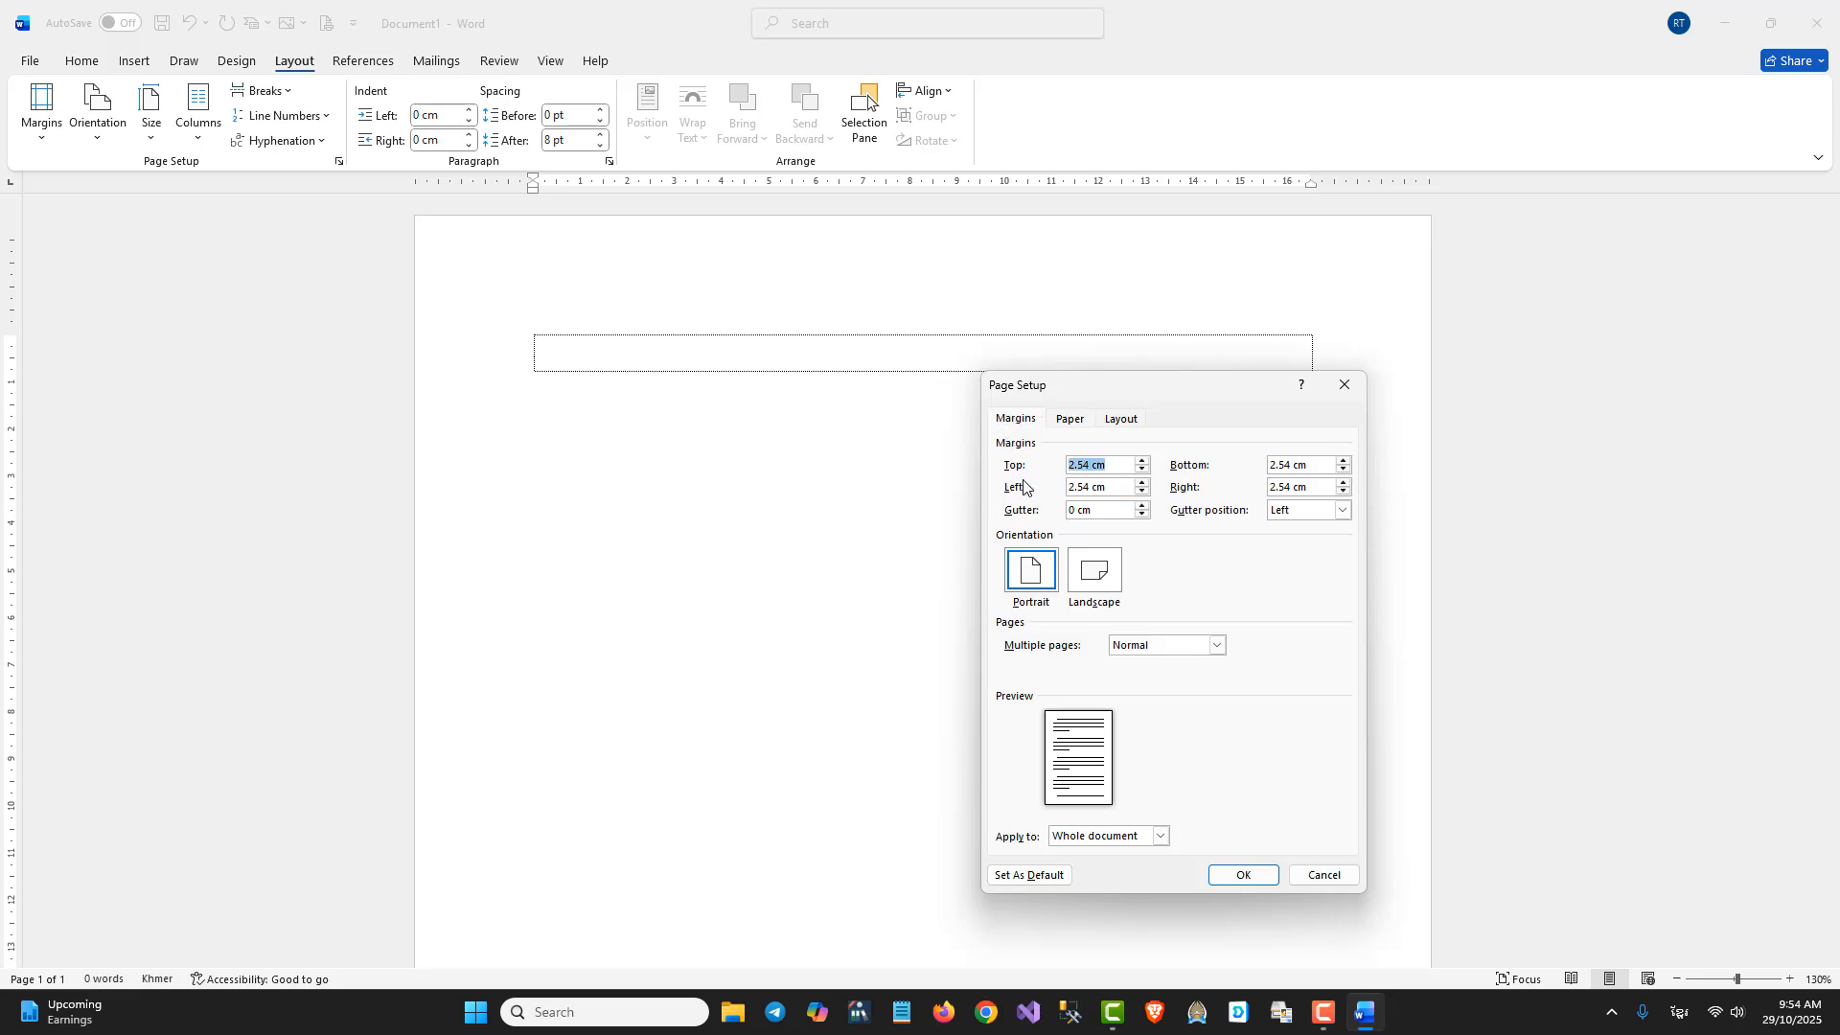
pyautogui.write('1')
pyautogui.press('Tab')
pyautogui.write('1')
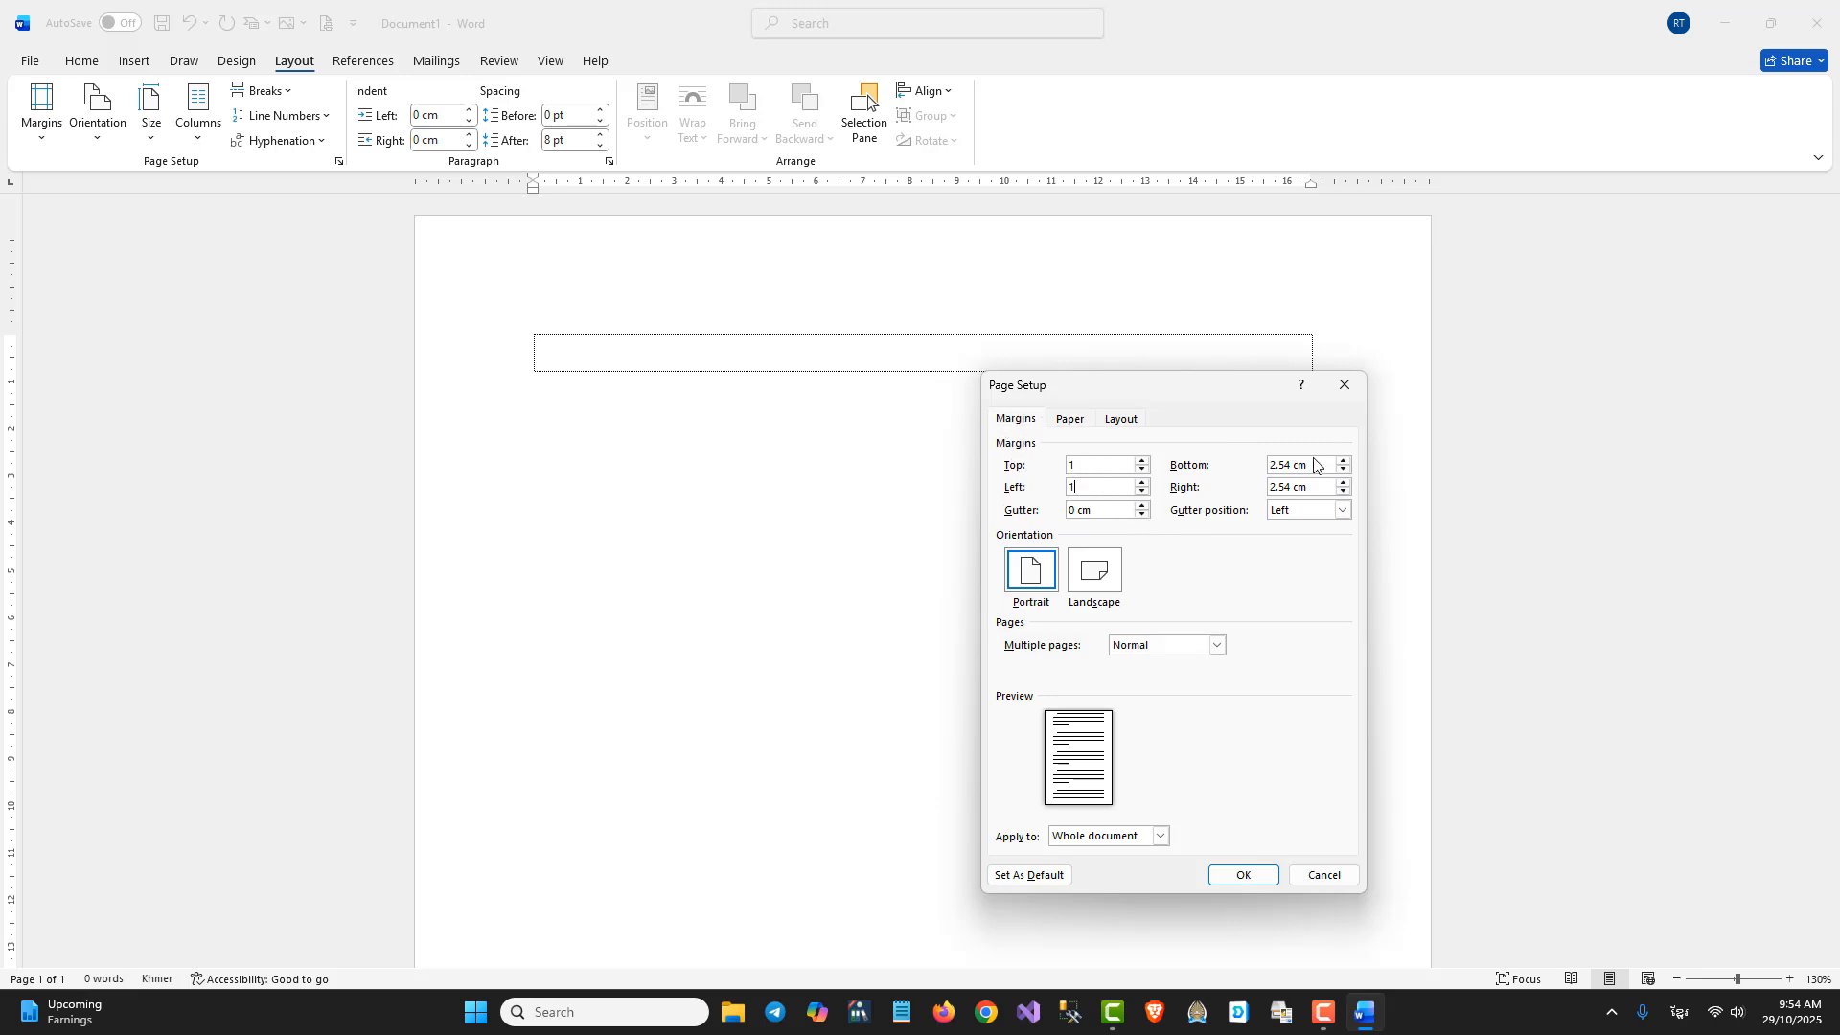
pyautogui.moveTo(1315, 463); pyautogui.dragTo(1157, 460)
pyautogui.write('1')
pyautogui.moveTo(1313, 488); pyautogui.dragTo(1234, 482)
pyautogui.write('1')
pyautogui.click(1093, 604)
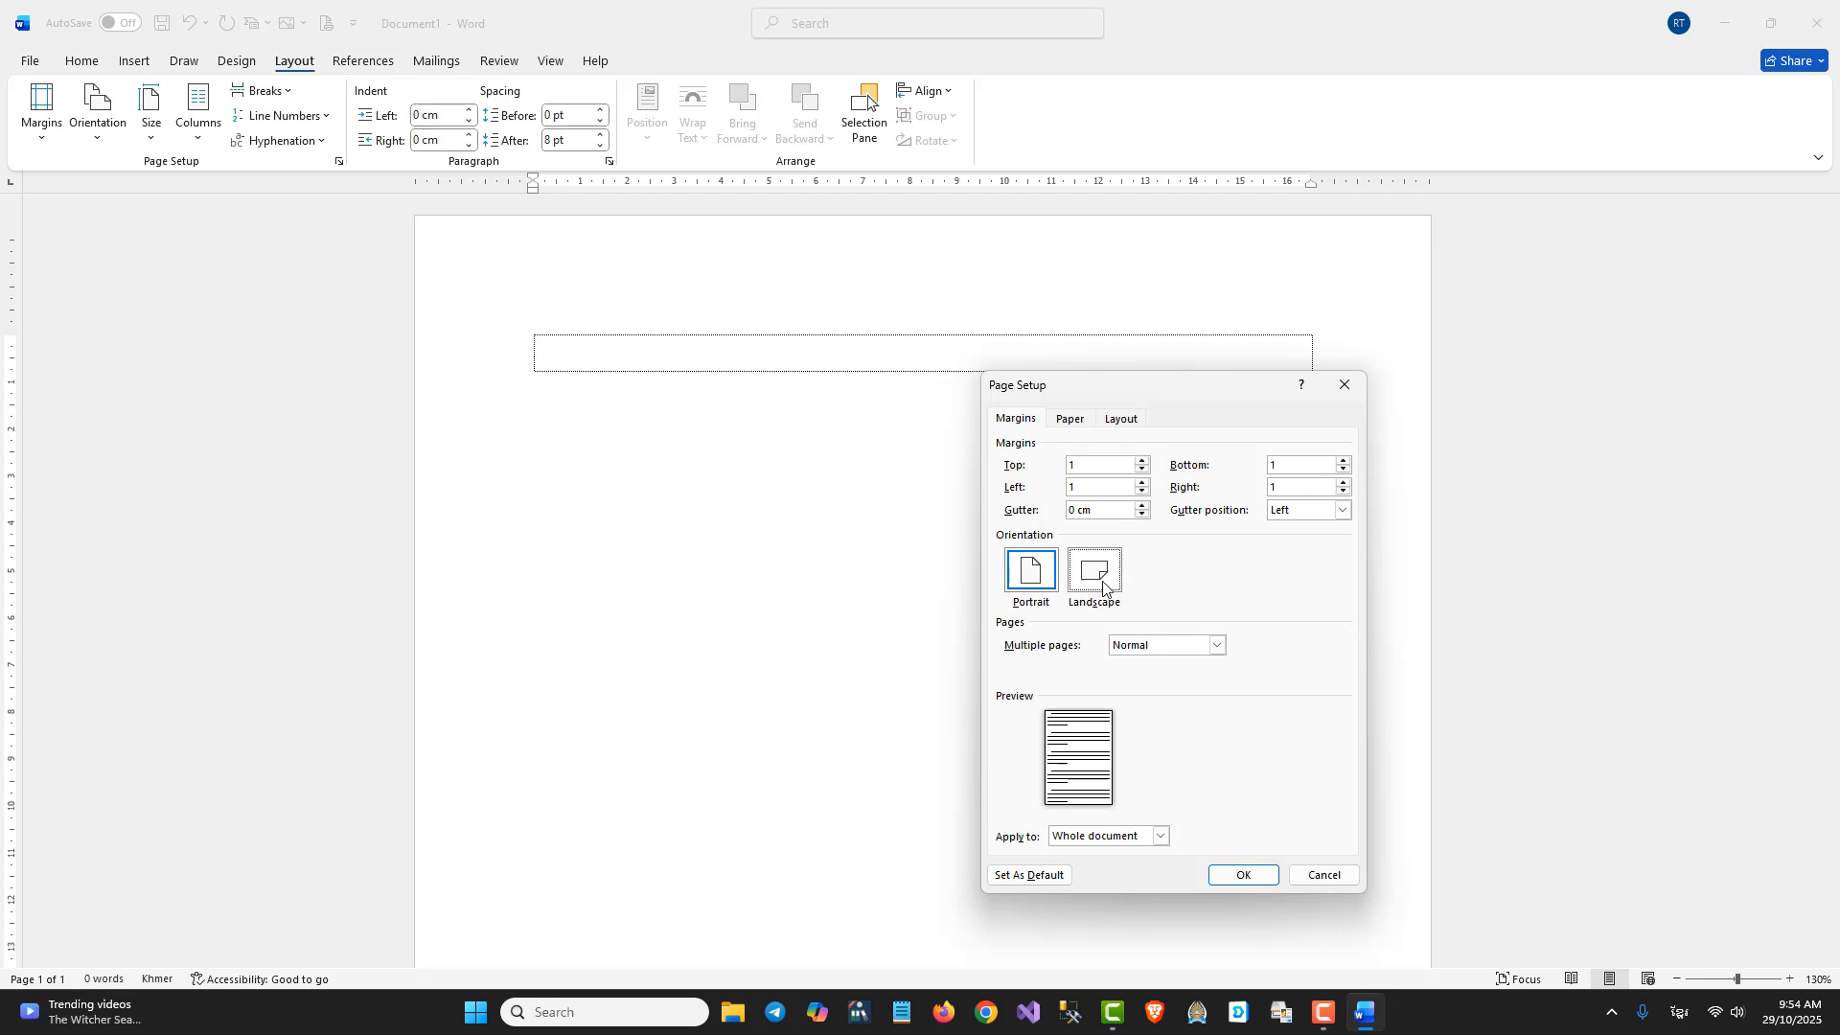
pyautogui.click(1242, 875)
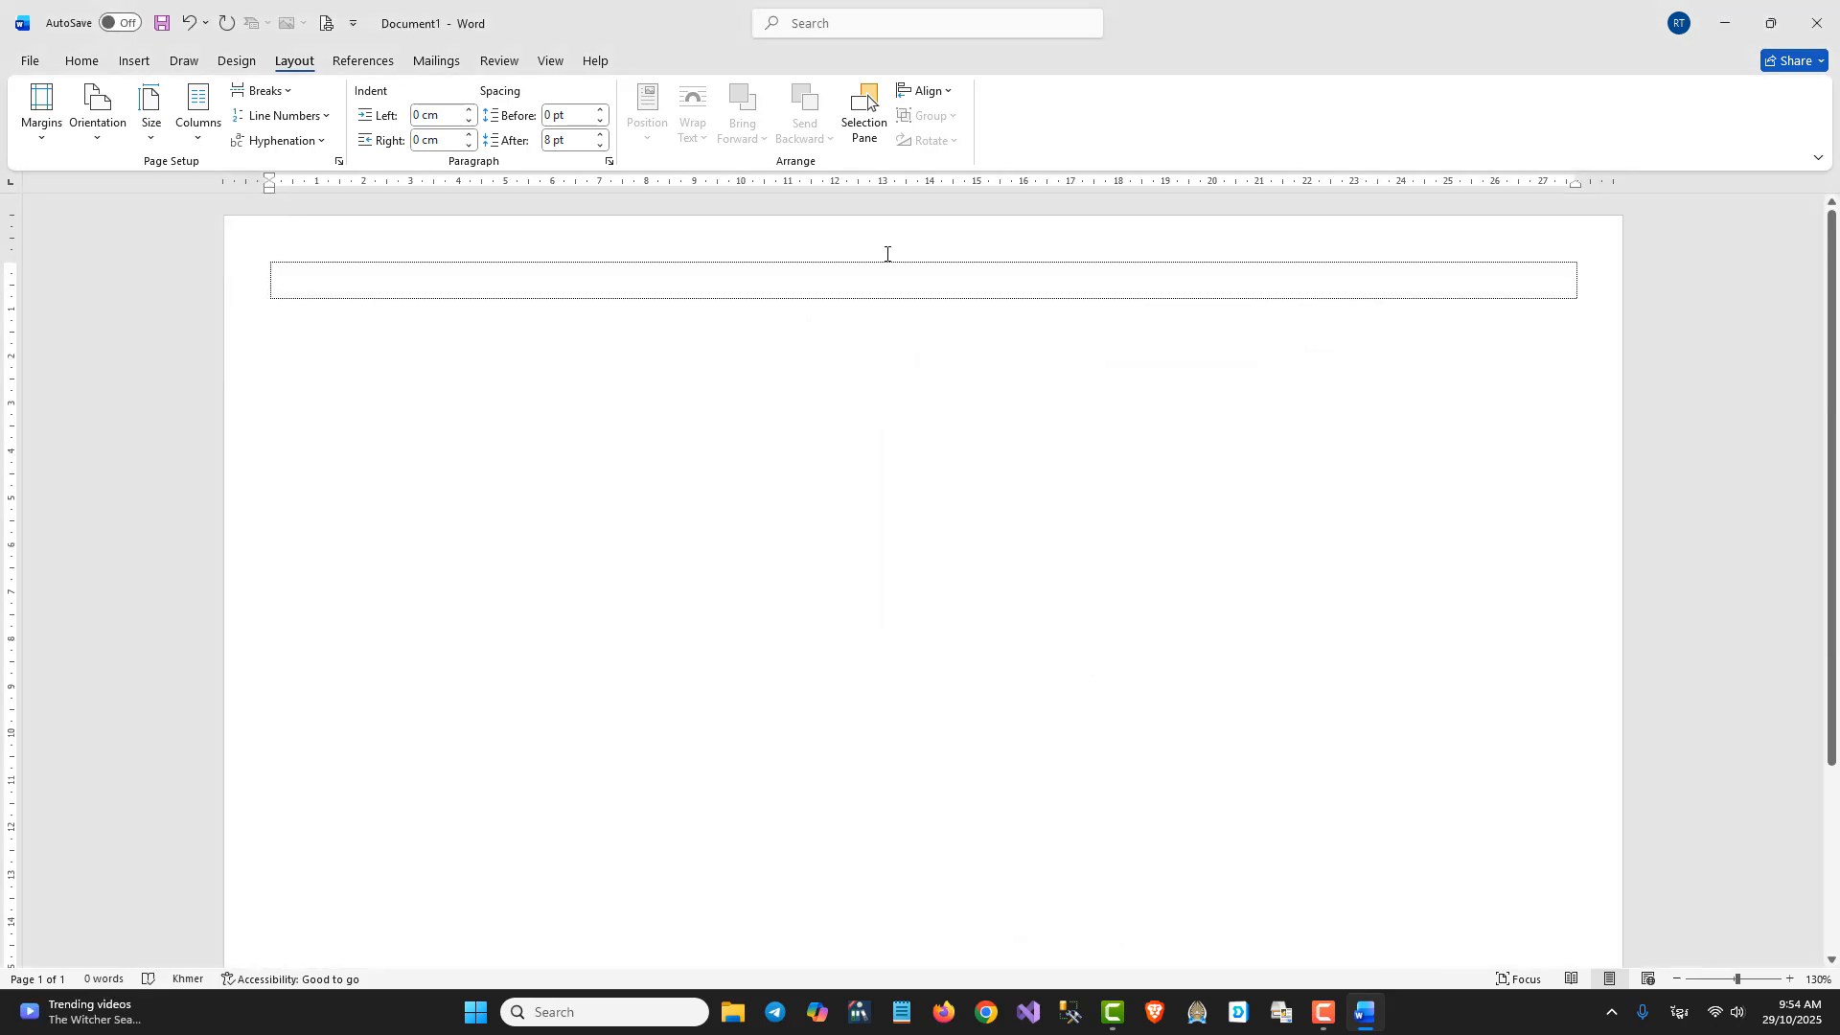
# - Insert an Organization Chart SmartArt graphic from the Hierarchy category
pyautogui.click(135, 63)
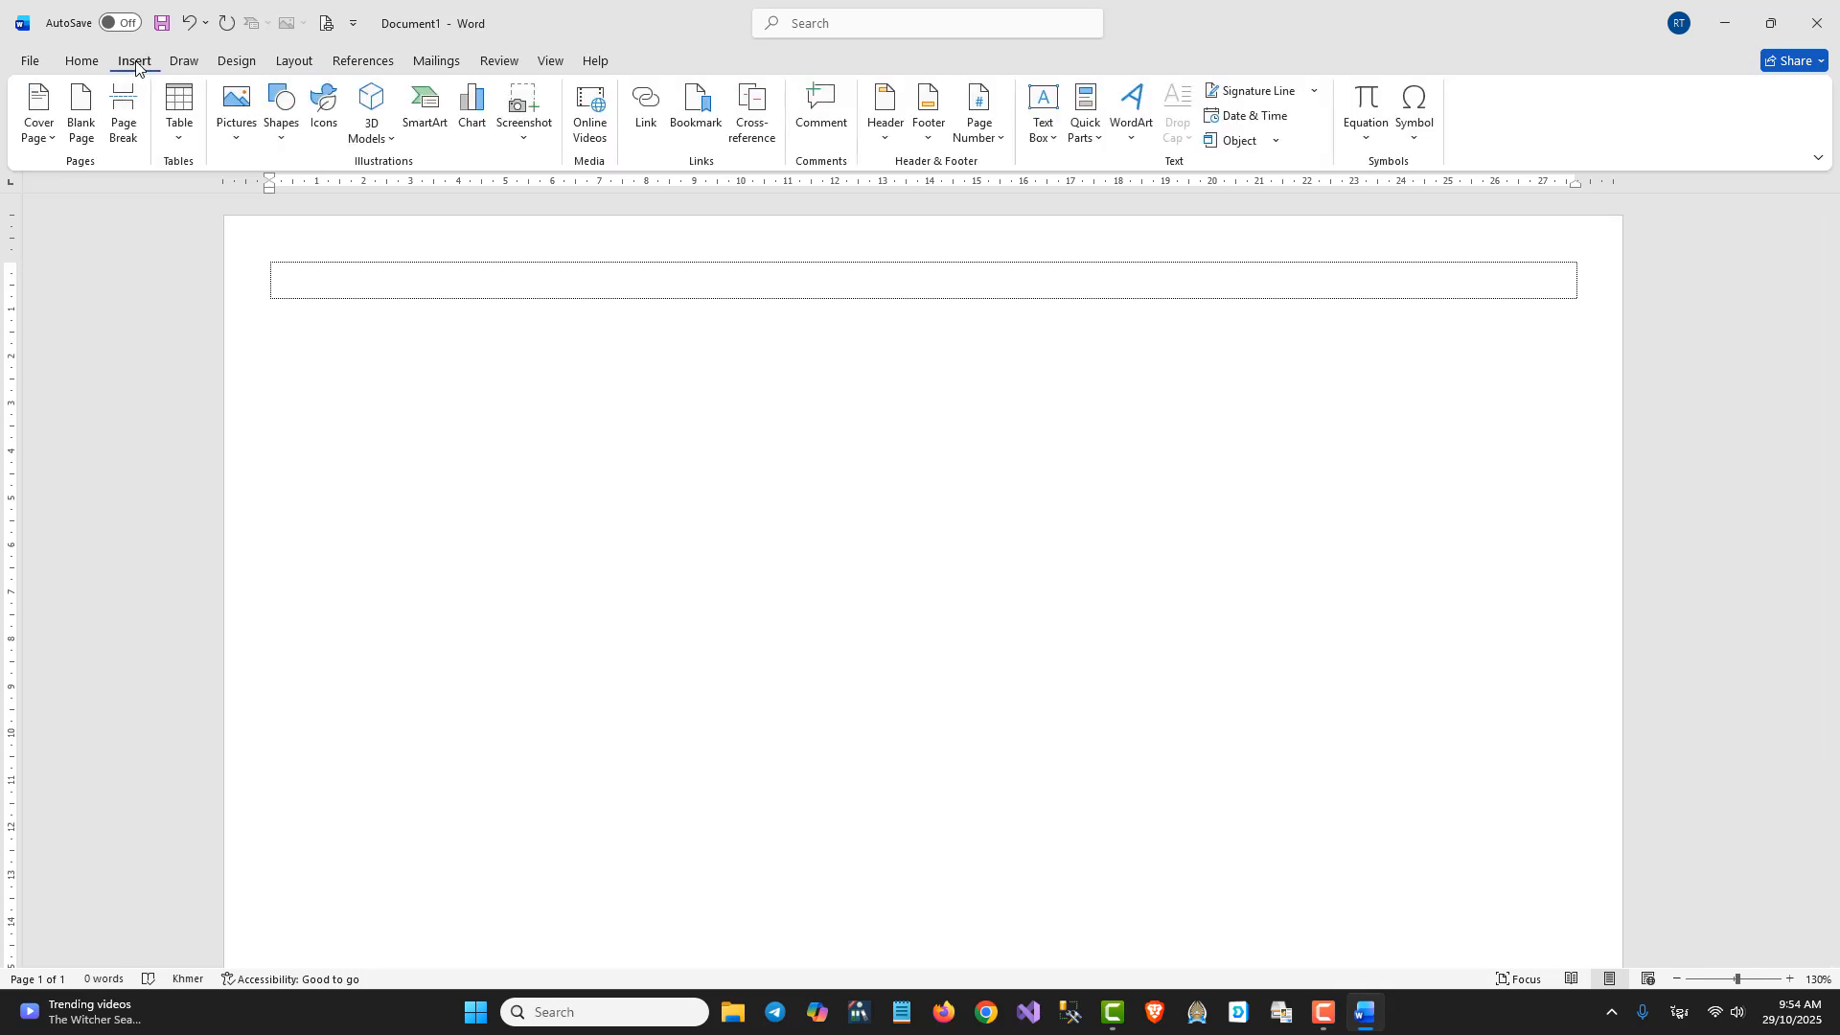
pyautogui.click(430, 127)
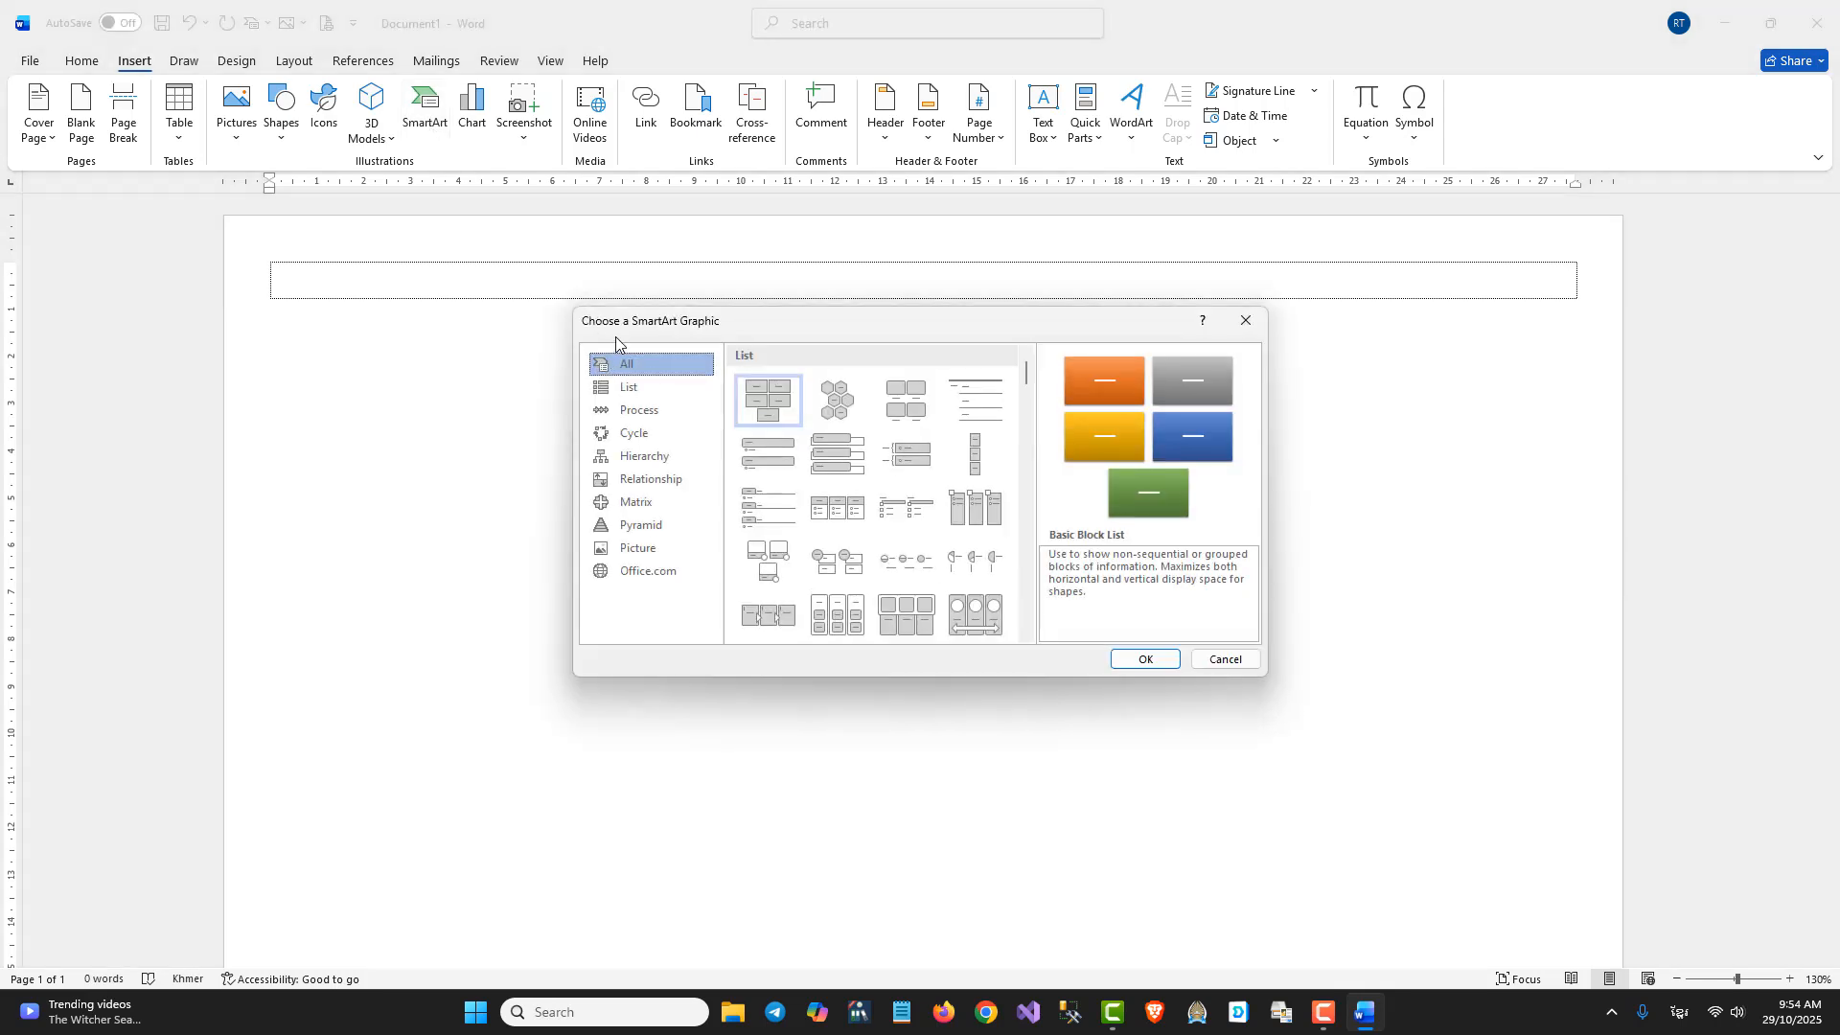
pyautogui.click(633, 459)
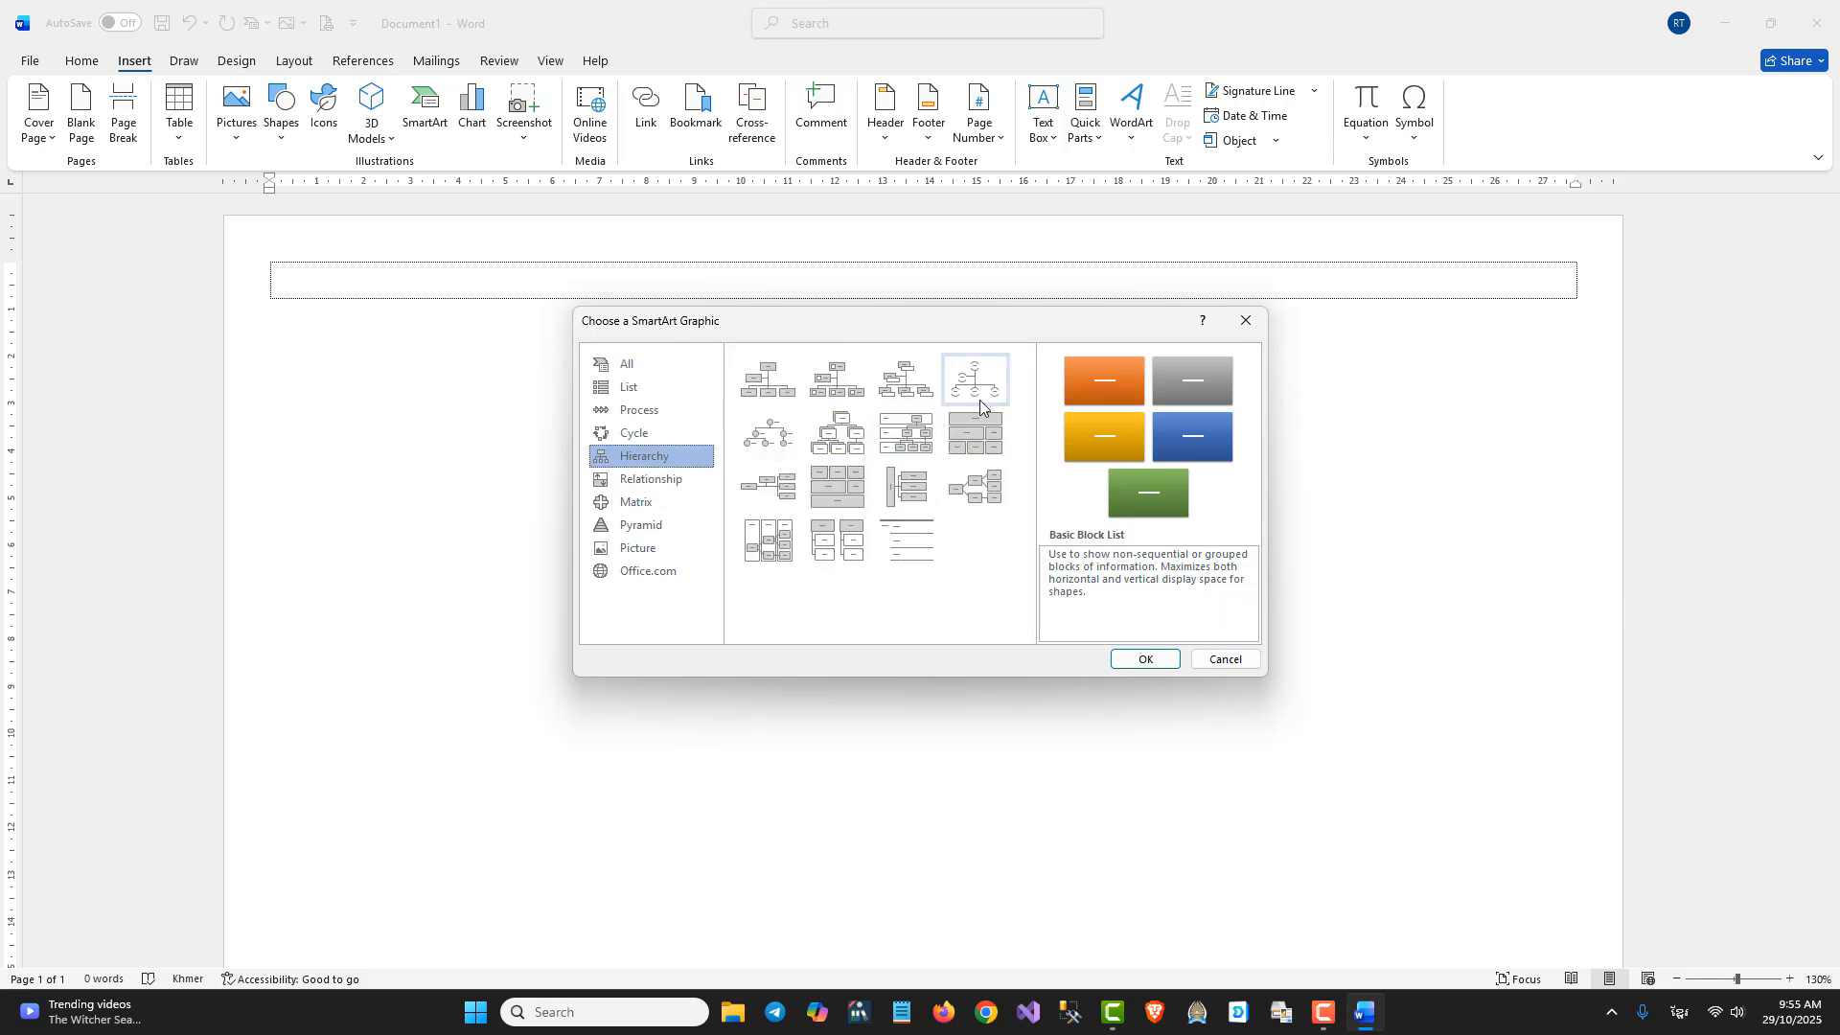
pyautogui.click(764, 396)
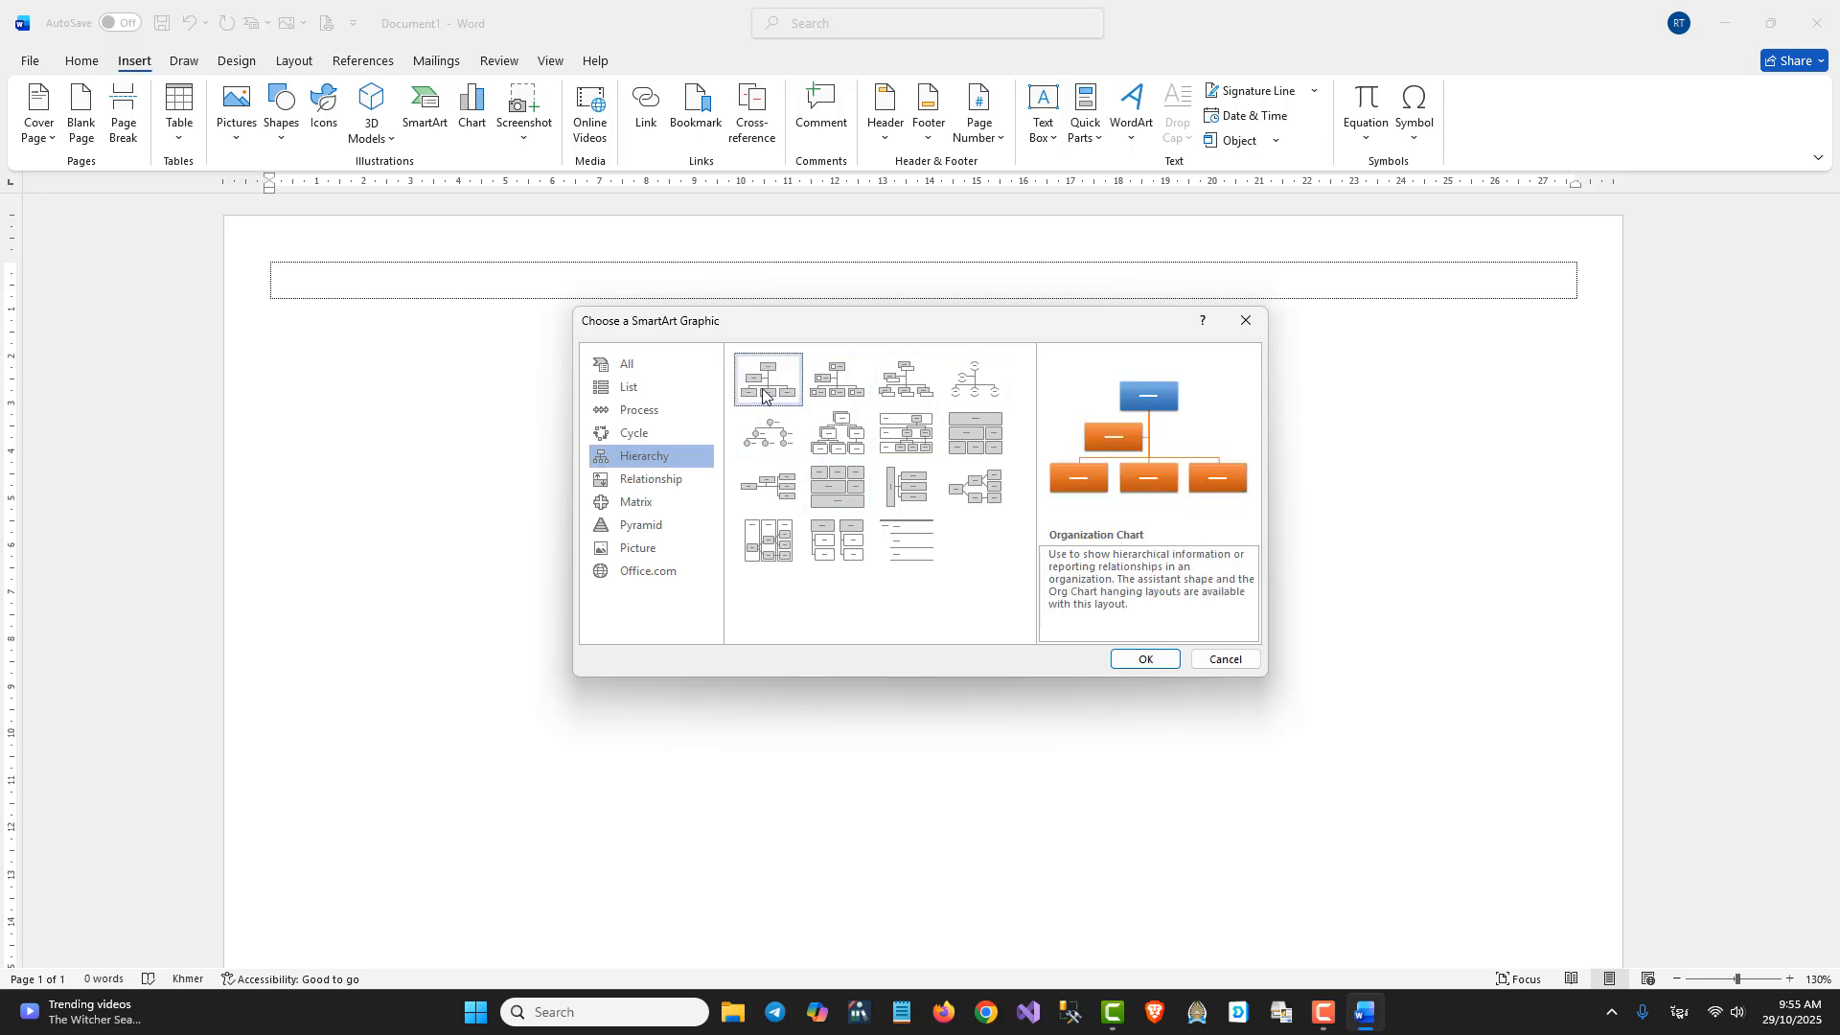
pyautogui.click(1142, 660)
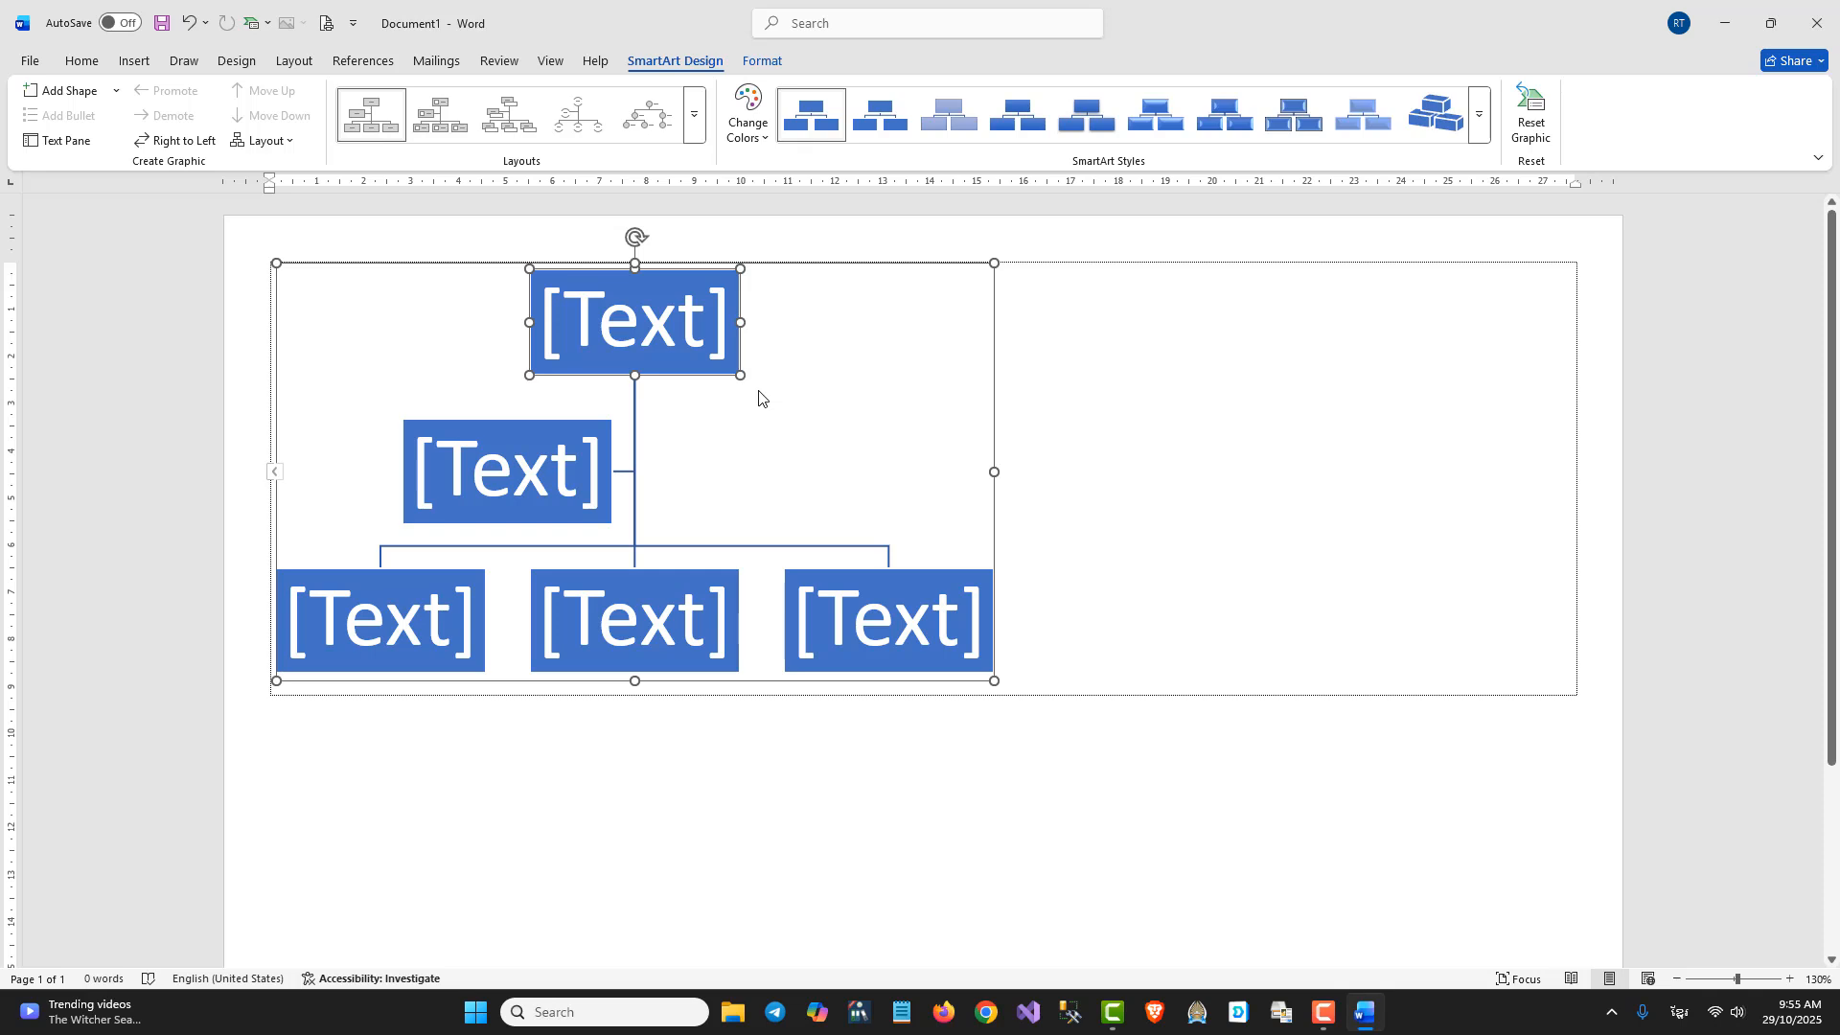
pyautogui.click(621, 312)
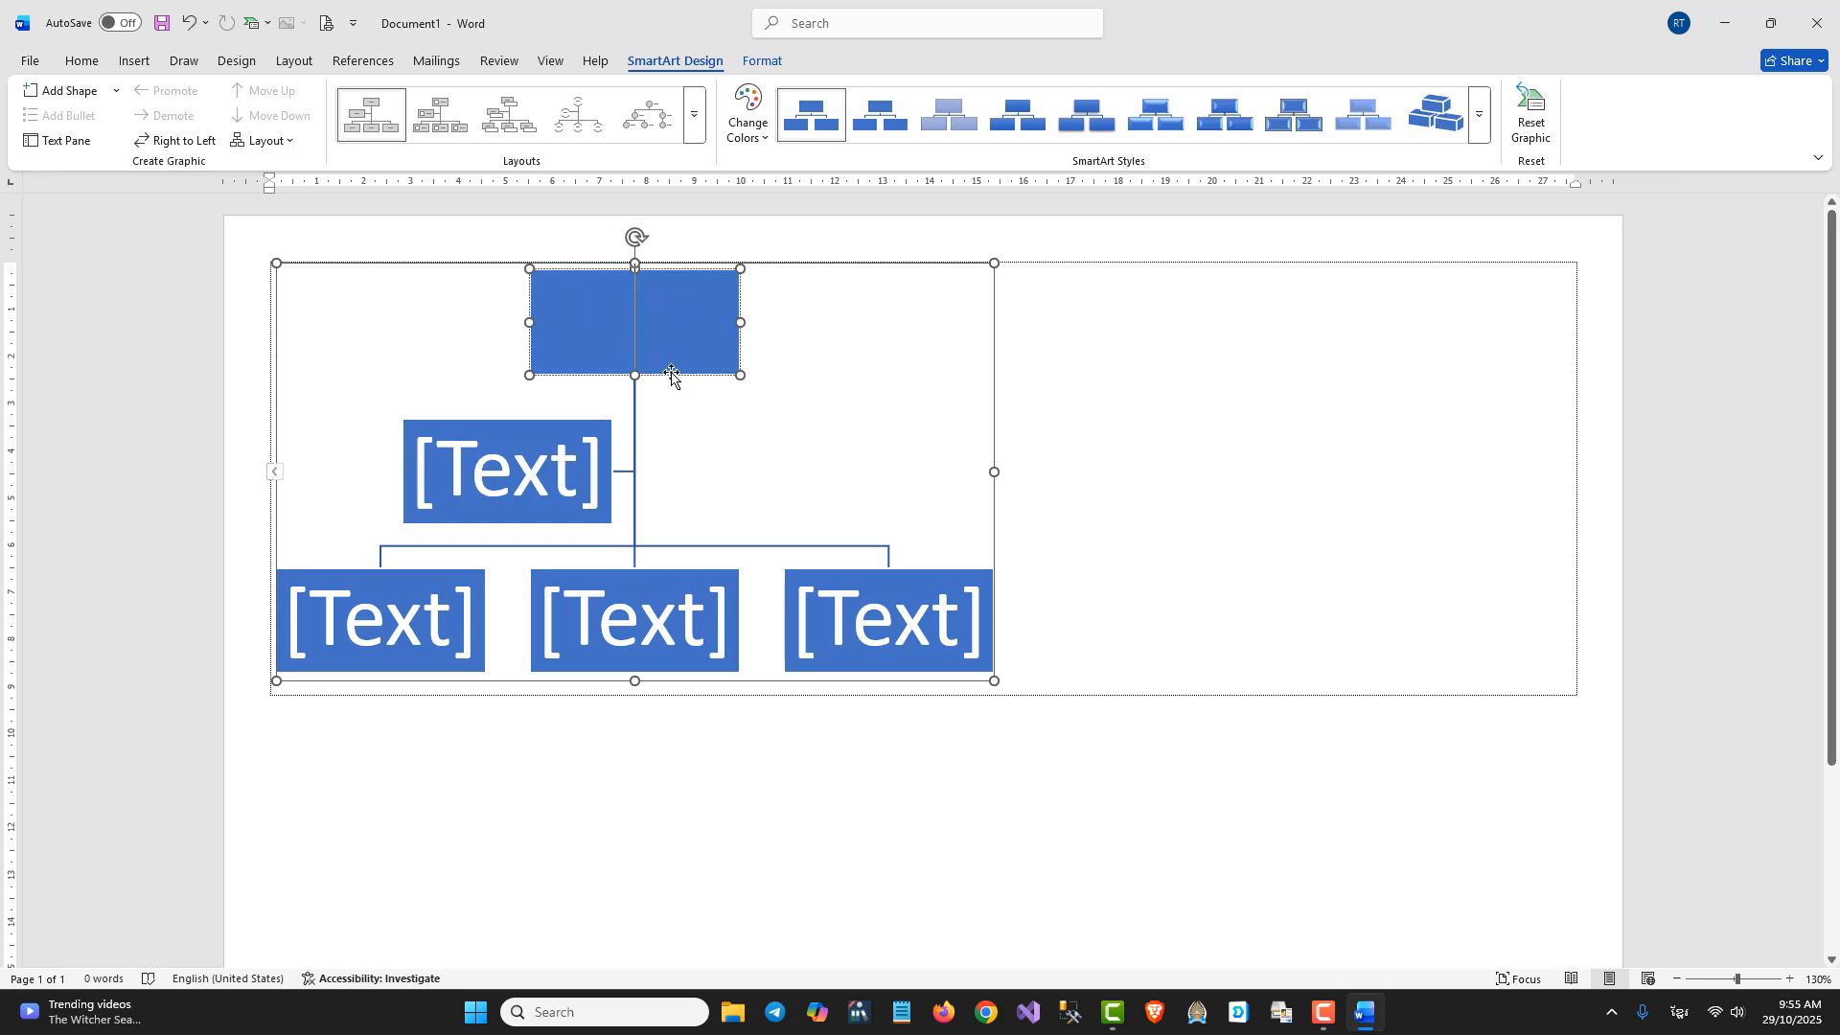
pyautogui.click(1123, 395)
pyautogui.hotkey('alt', 'shift')
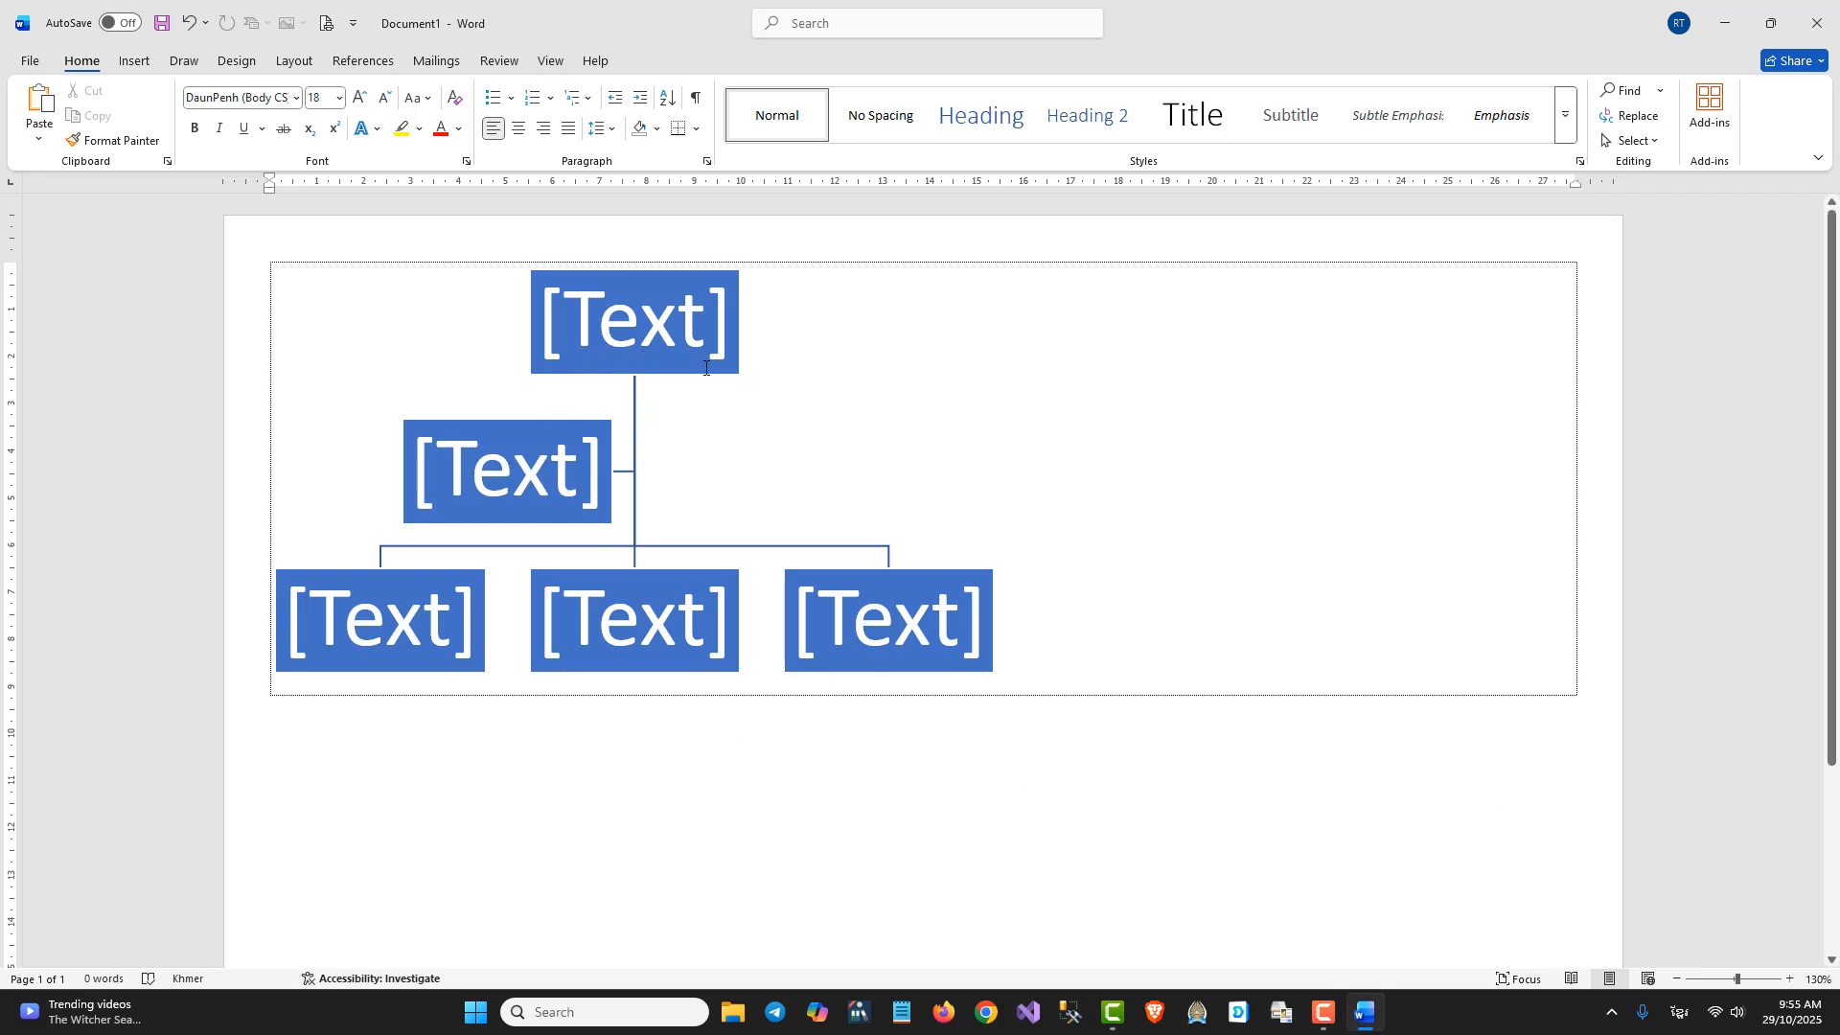
pyautogui.scroll(-3, 710, 354)
pyautogui.scroll(3, 699, 369)
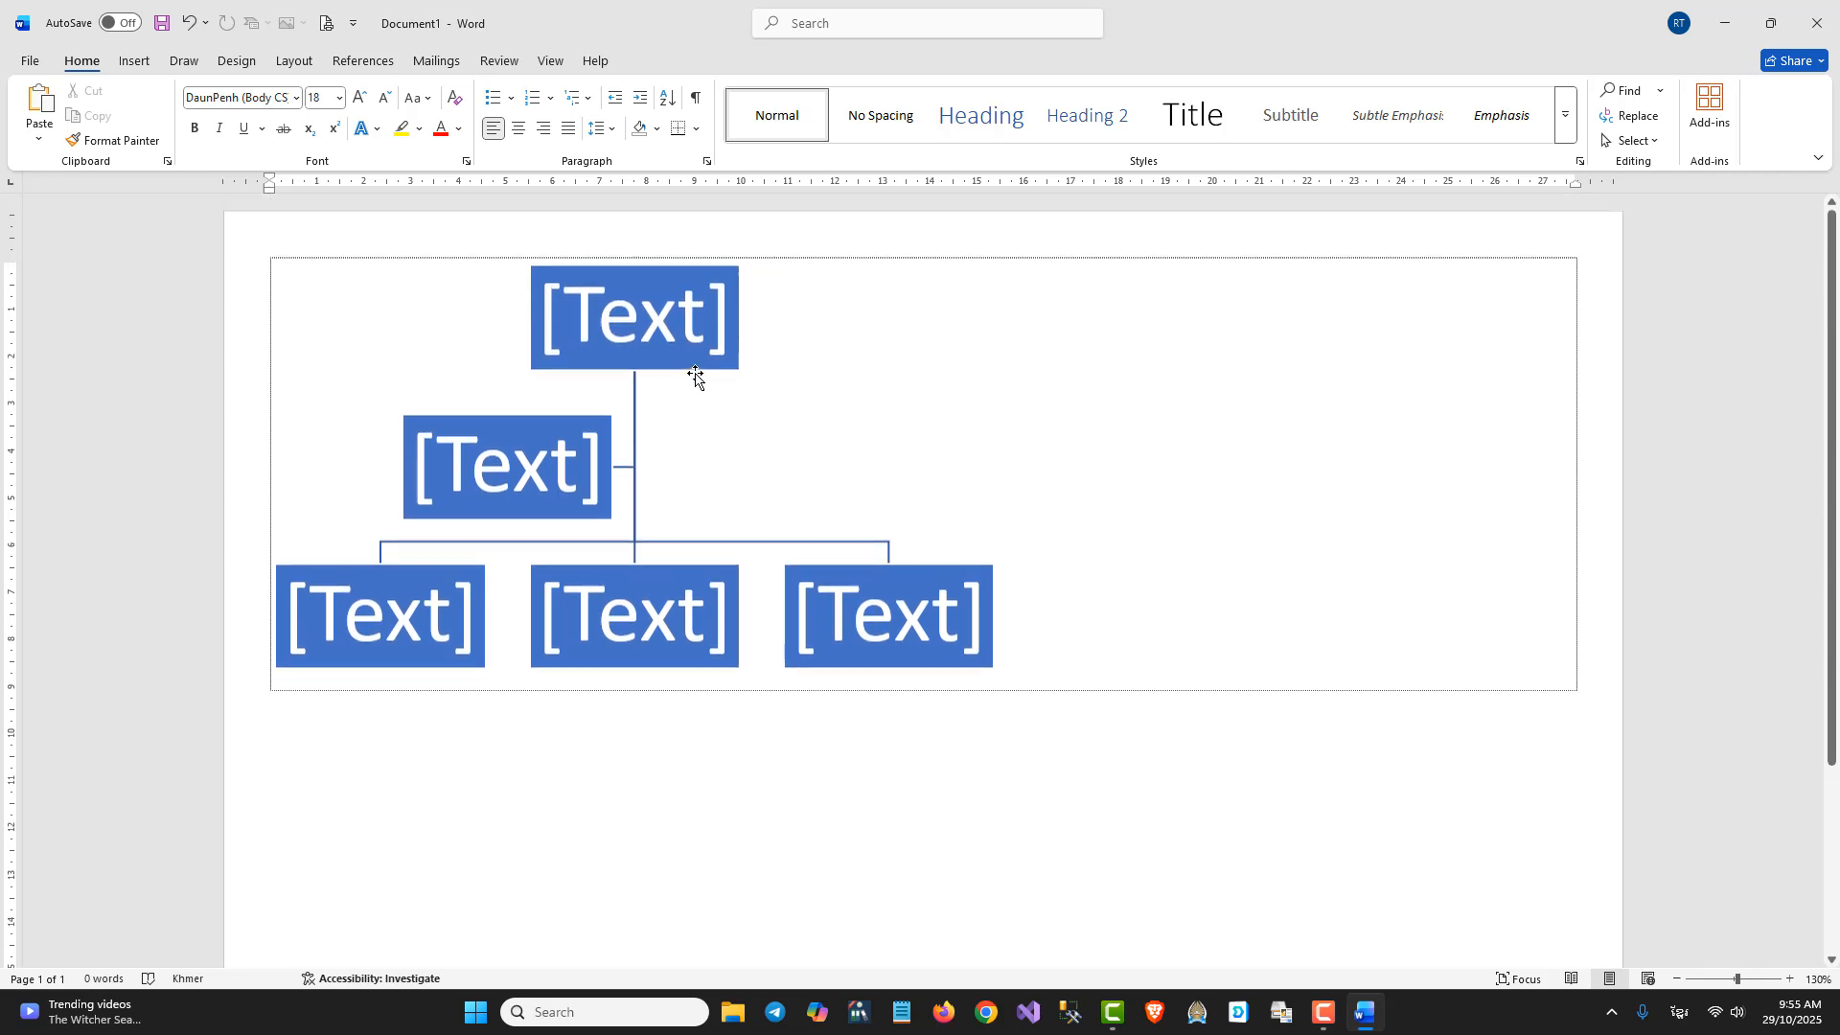
pyautogui.click(637, 322)
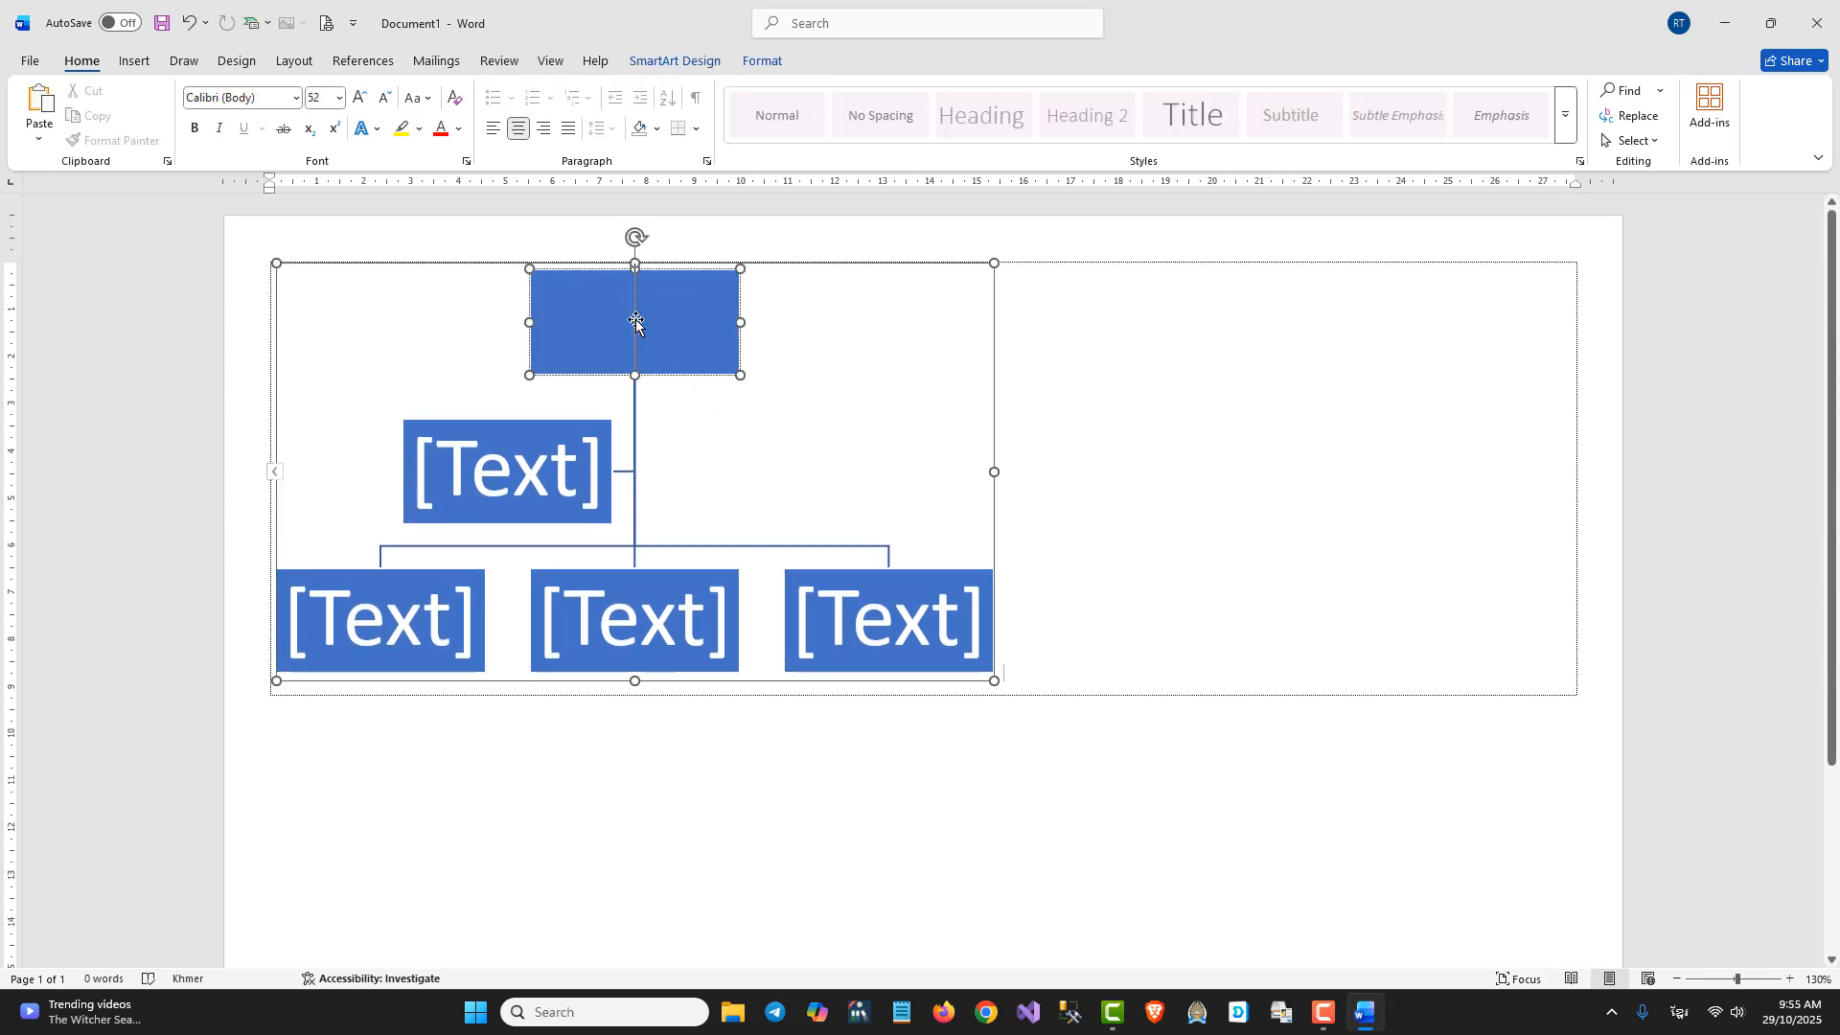
# - Recolor the whole organization chart with the Dark 1 Outline theme colors
pyautogui.click(607, 262)
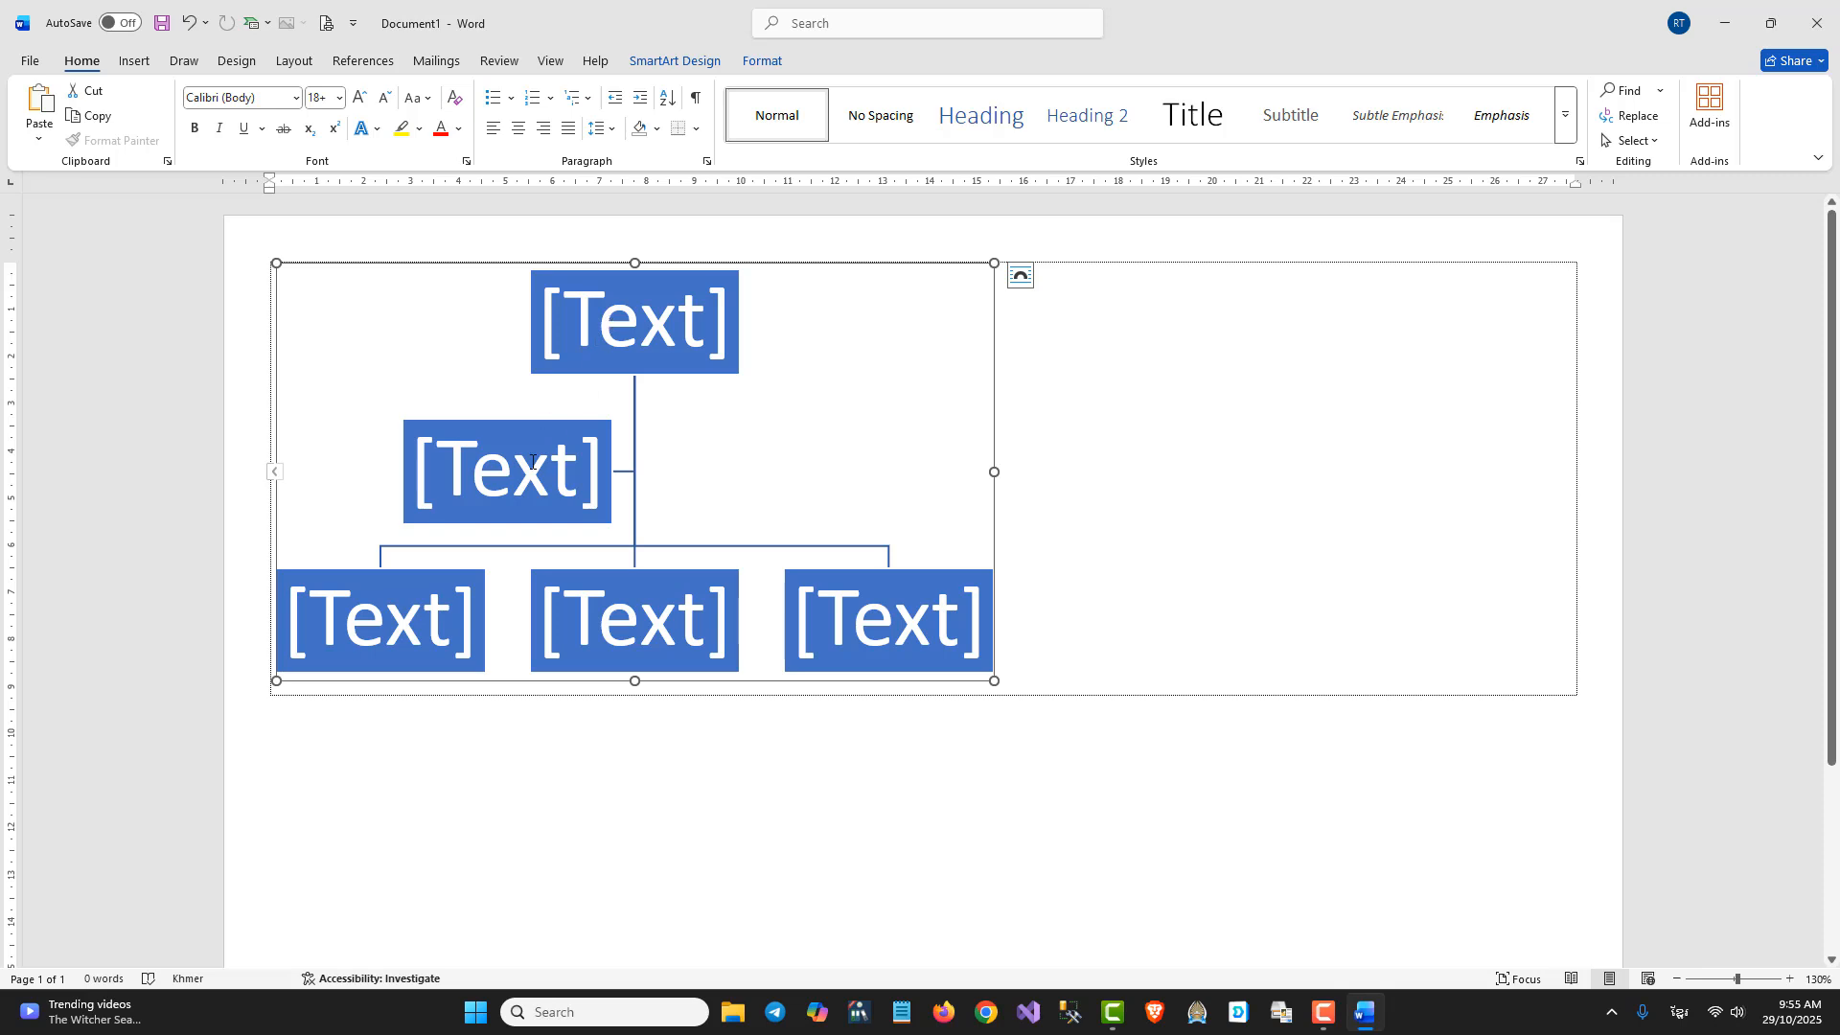
pyautogui.click(766, 62)
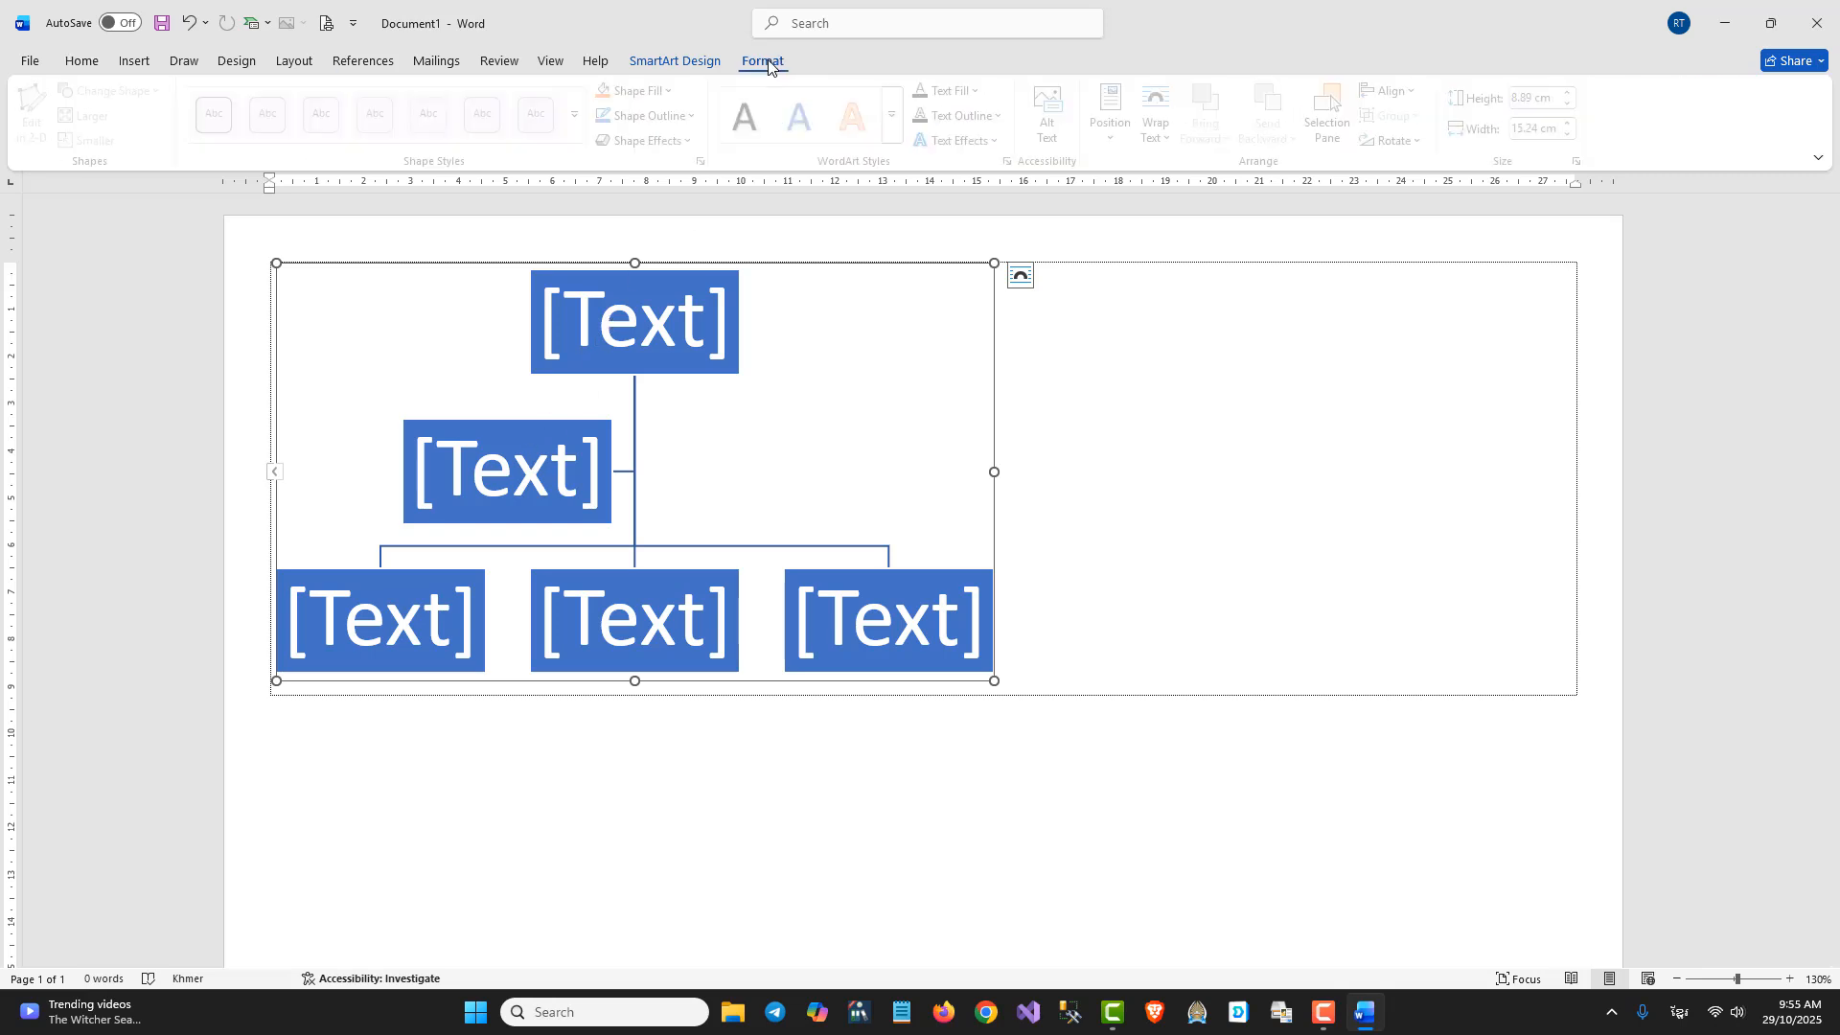
pyautogui.click(696, 62)
pyautogui.click(760, 134)
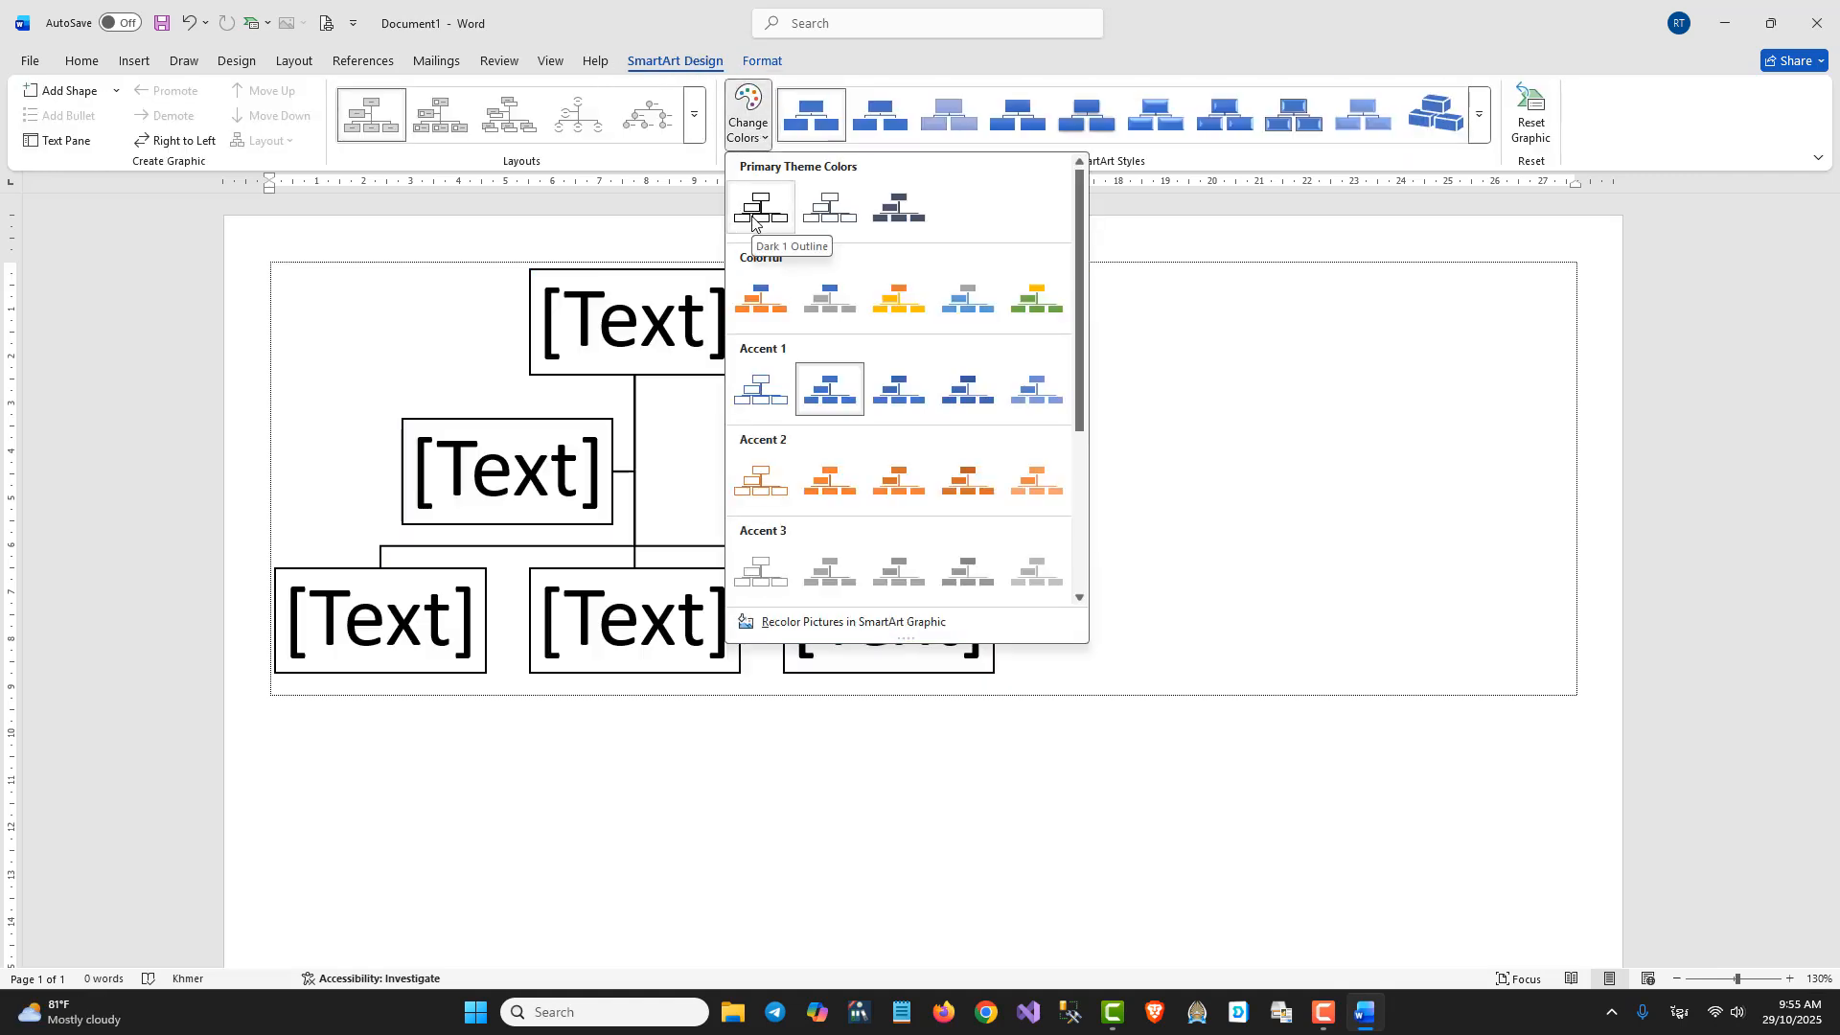
pyautogui.click(753, 220)
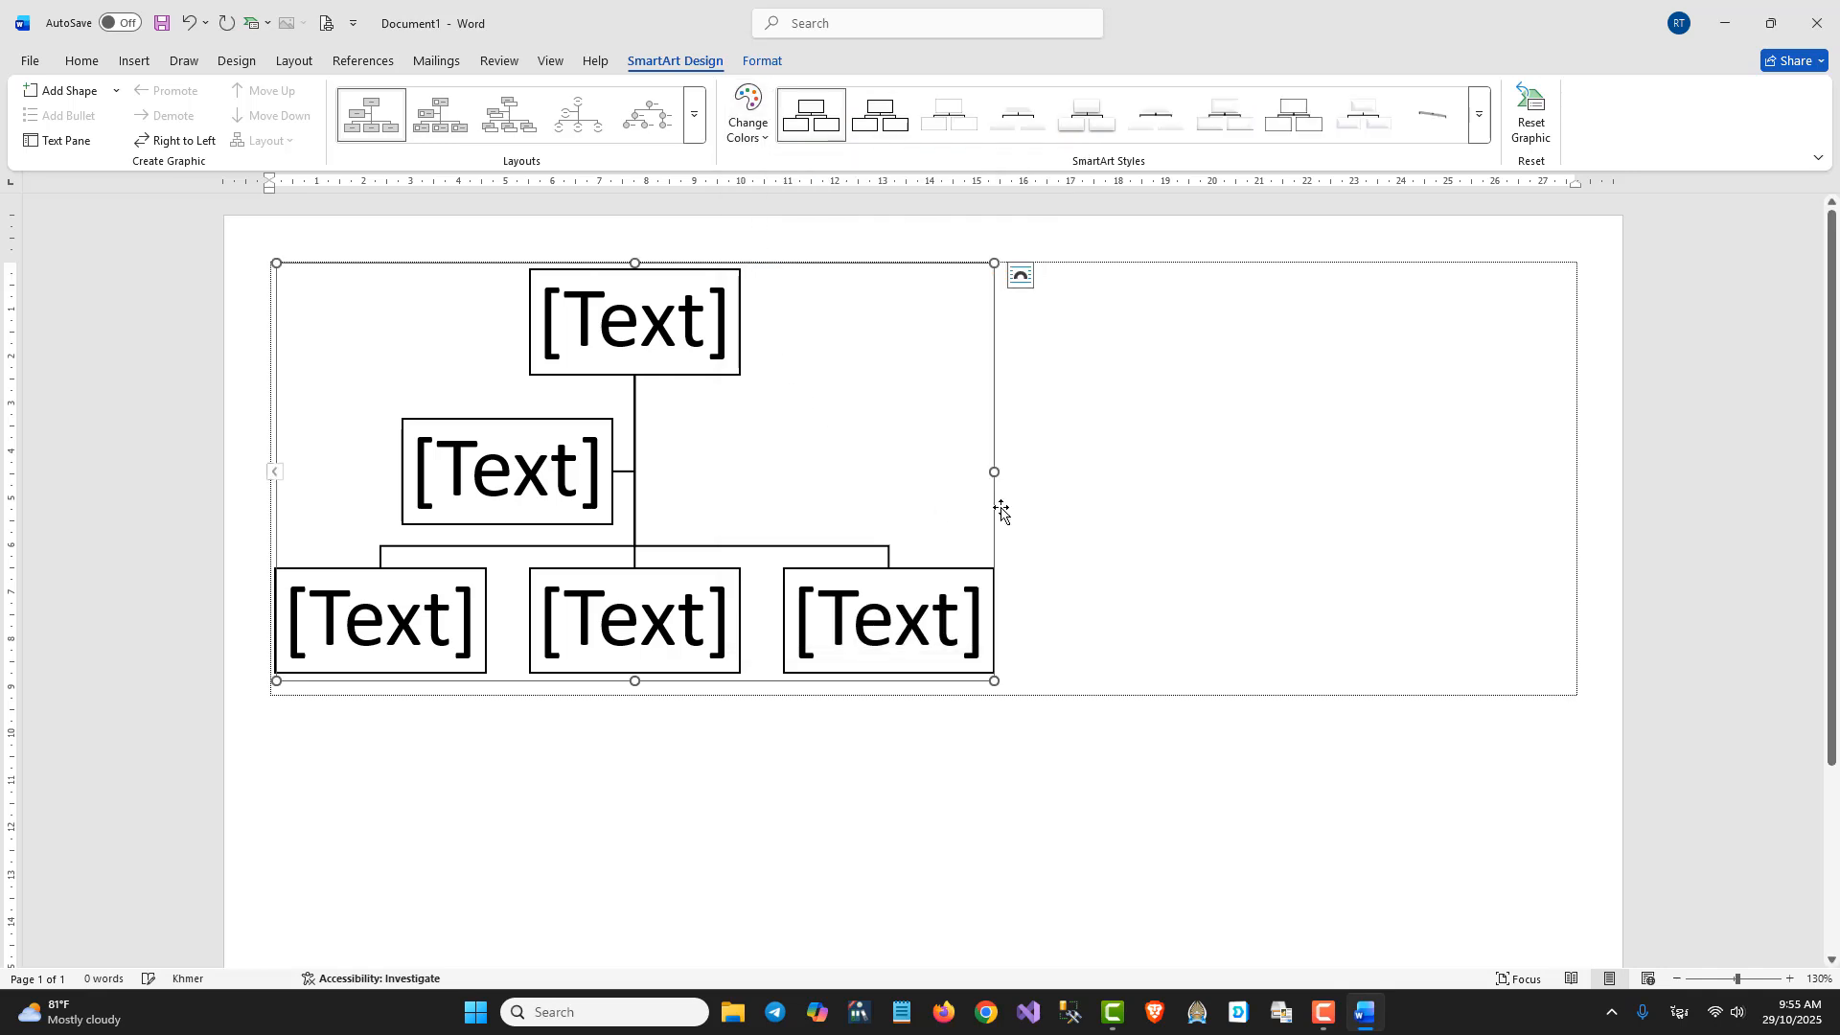
pyautogui.click(998, 658)
pyautogui.click(581, 345)
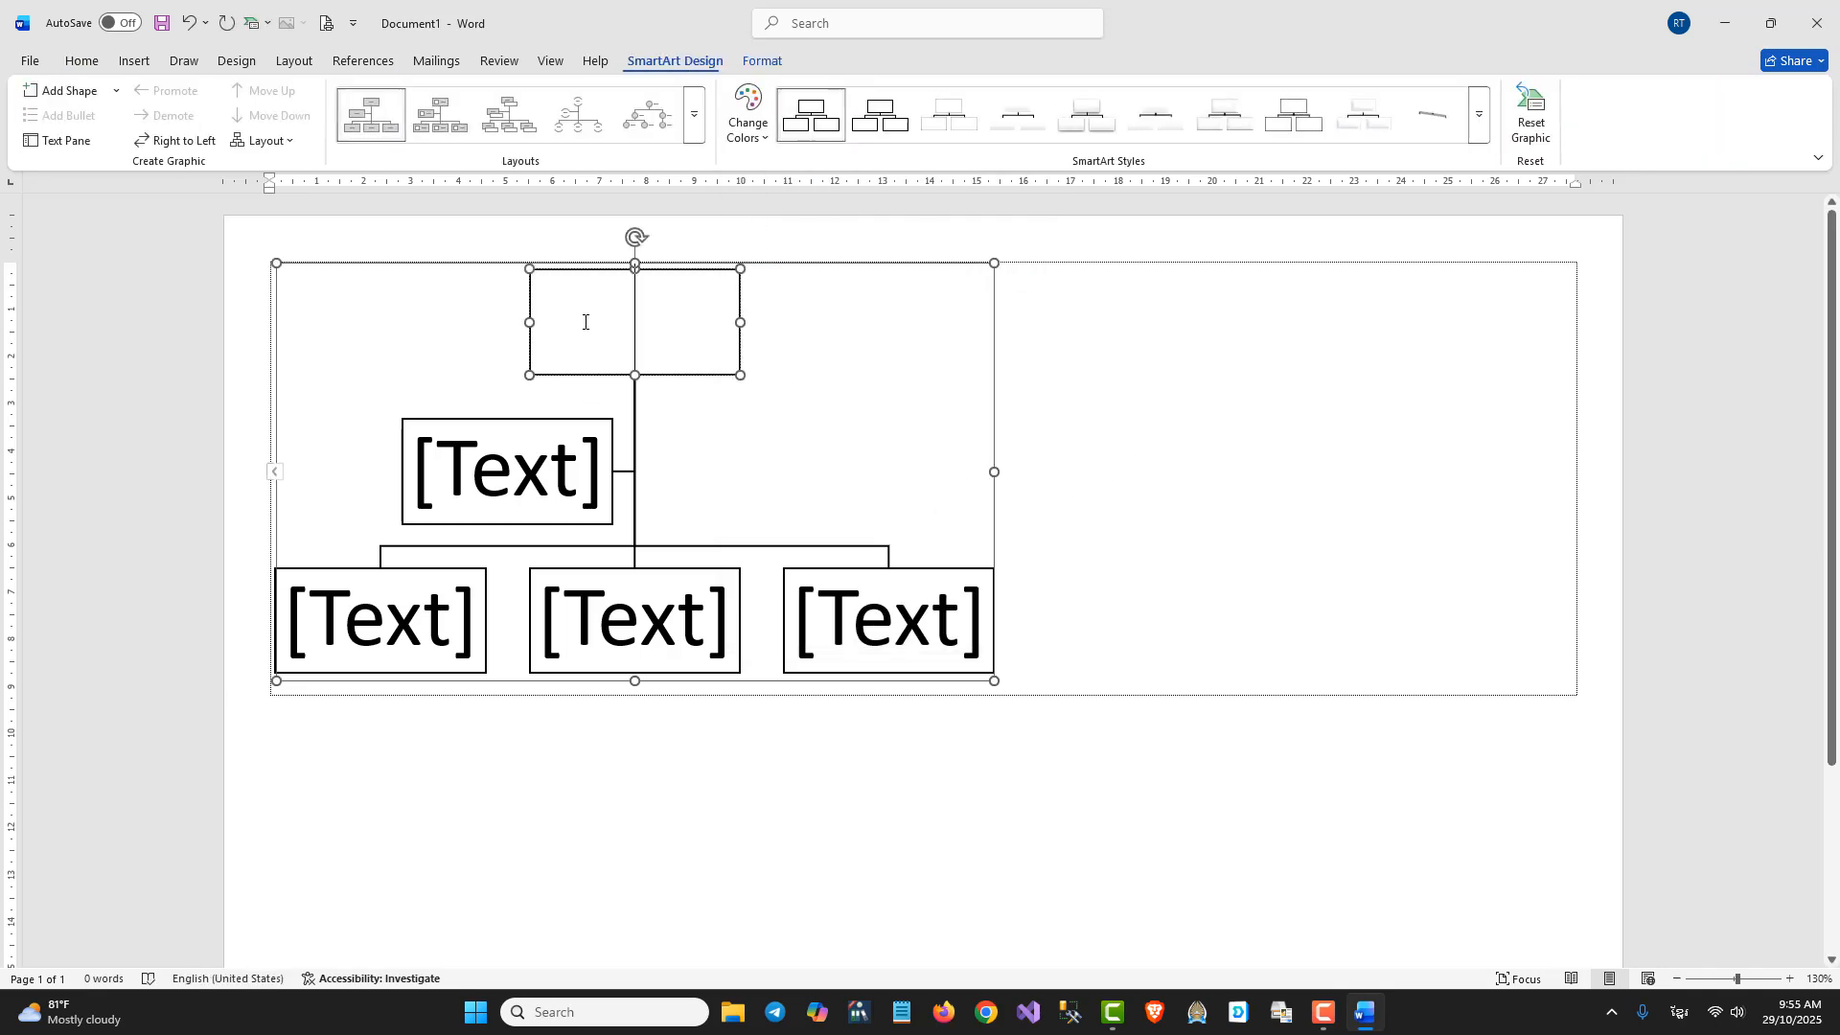
pyautogui.click(849, 384)
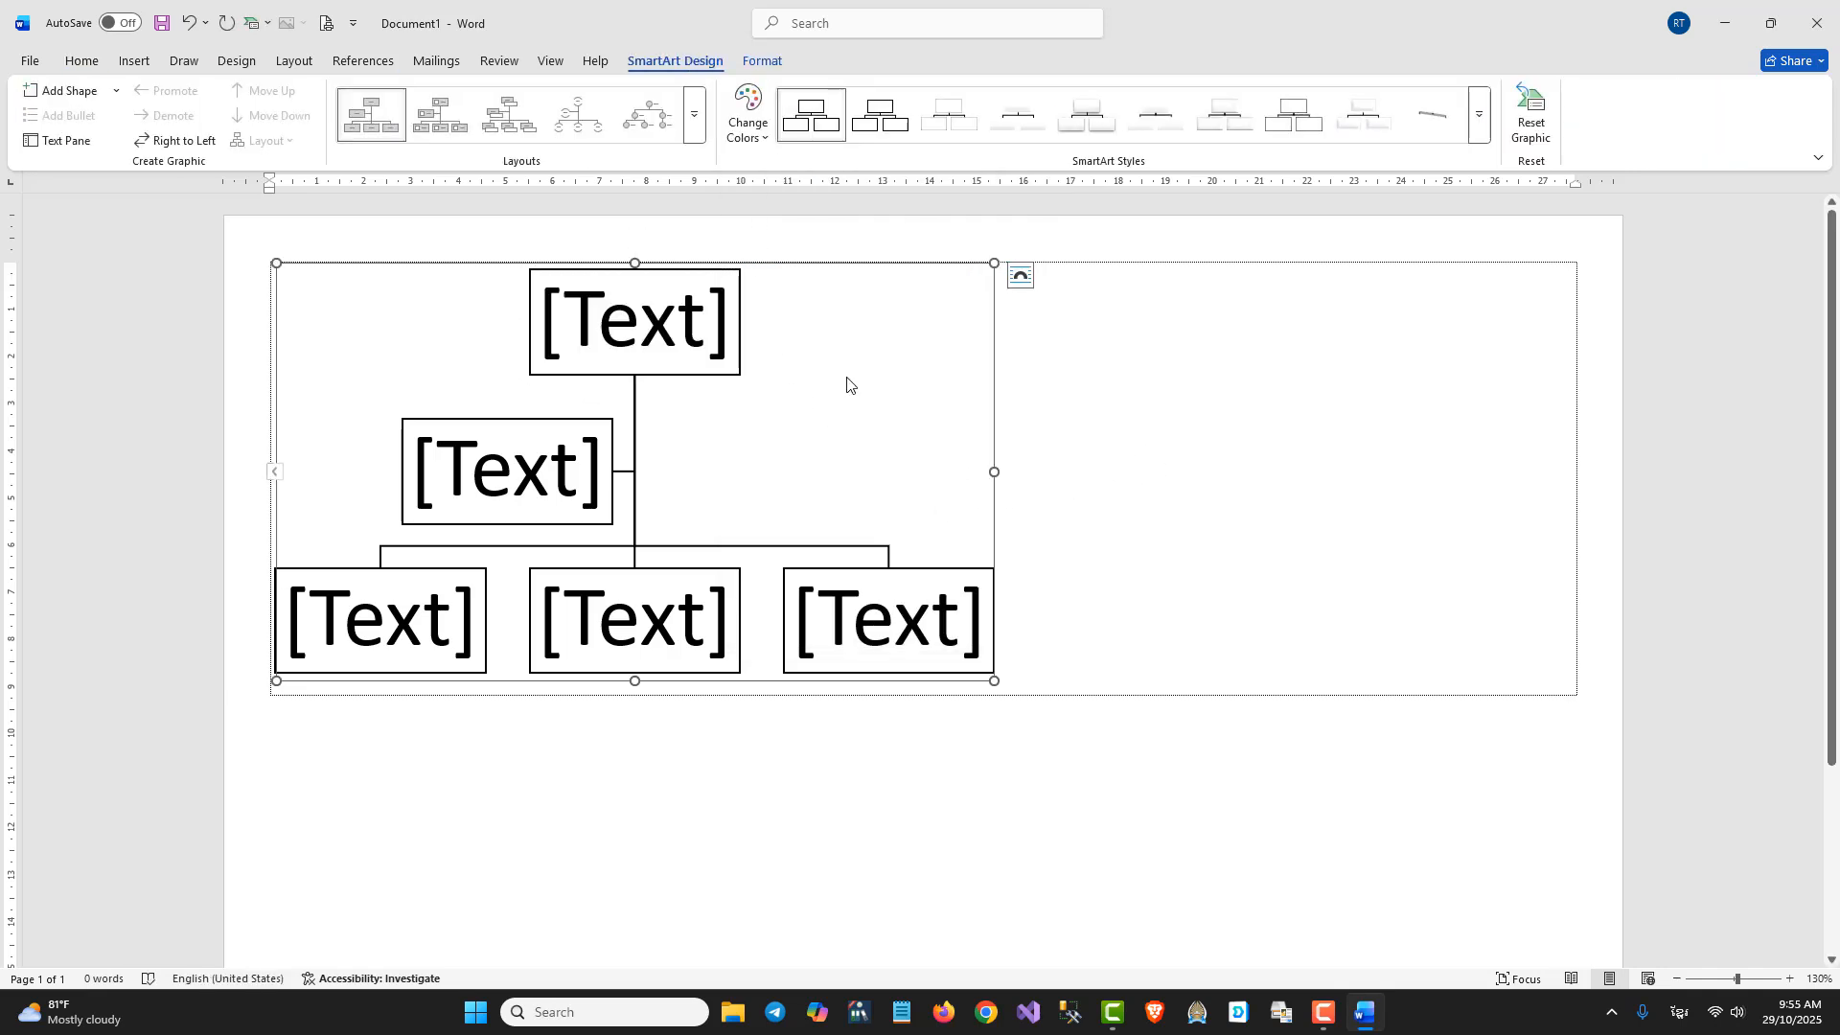
# - Delete the assistant box between the chart's top box and its bottom row
pyautogui.click(579, 423)
pyautogui.click(575, 416)
pyautogui.click(573, 419)
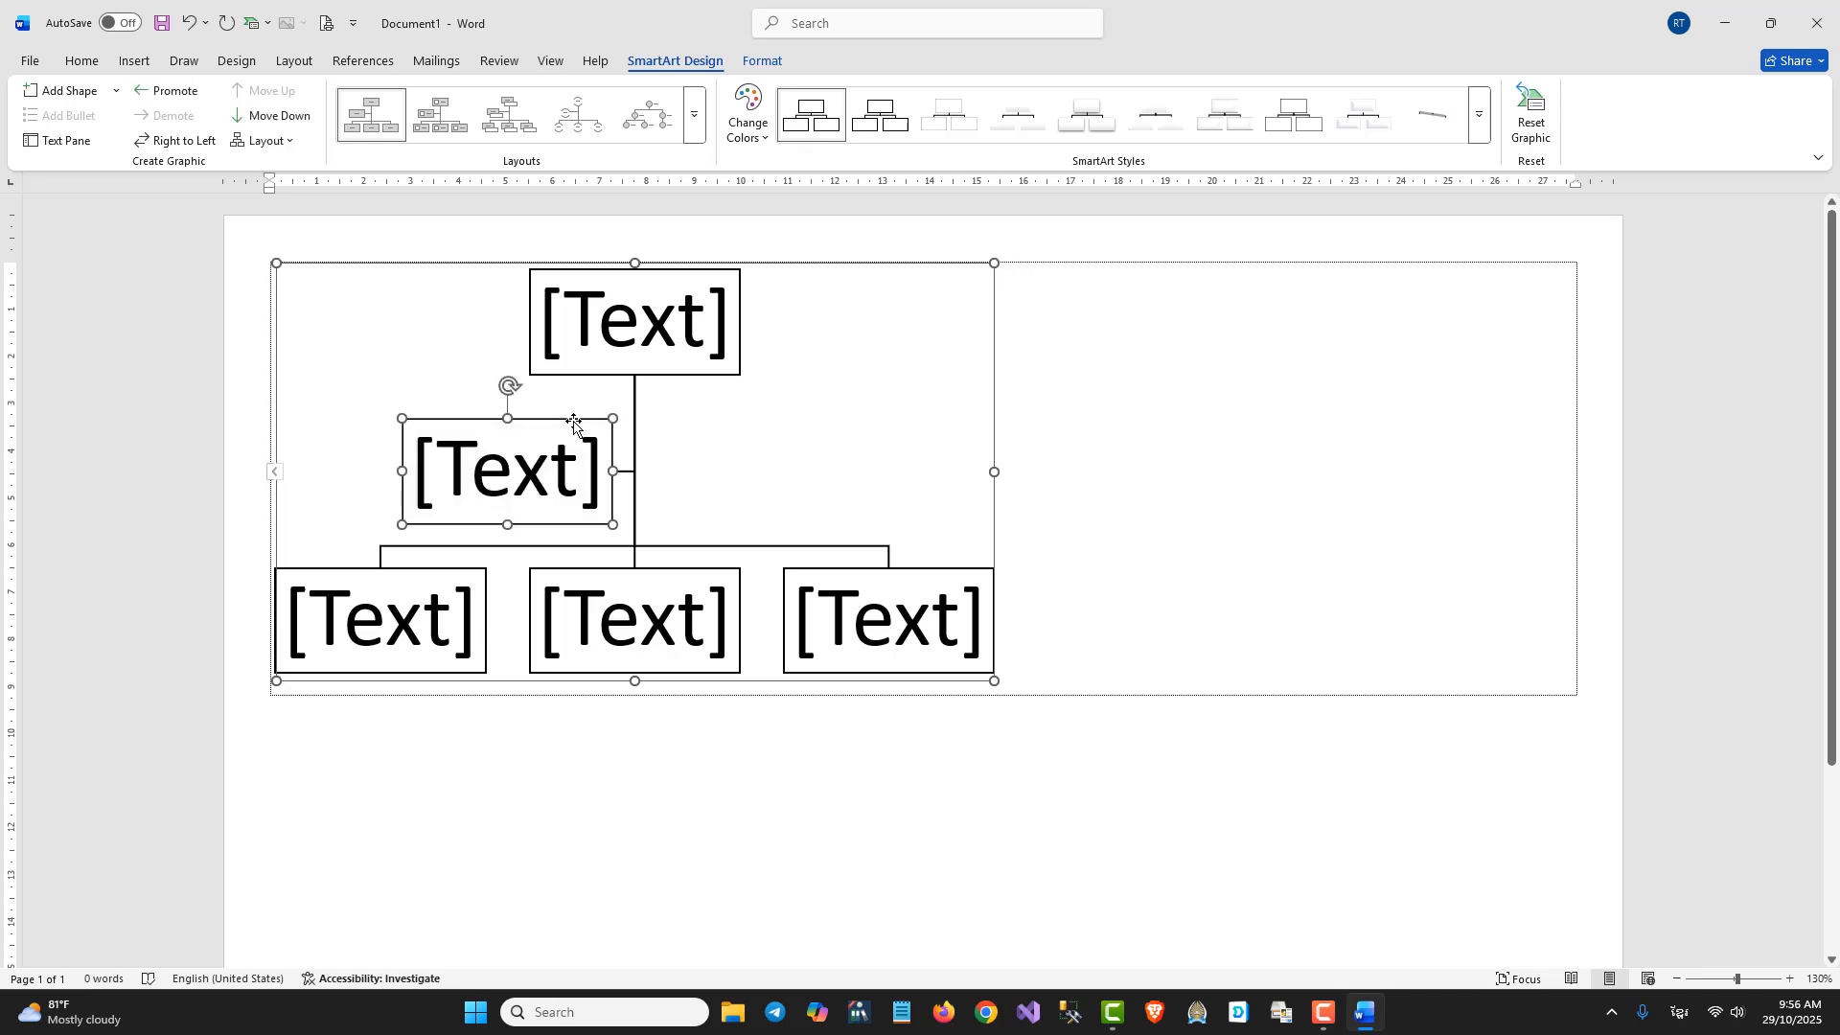
pyautogui.press('Delete')
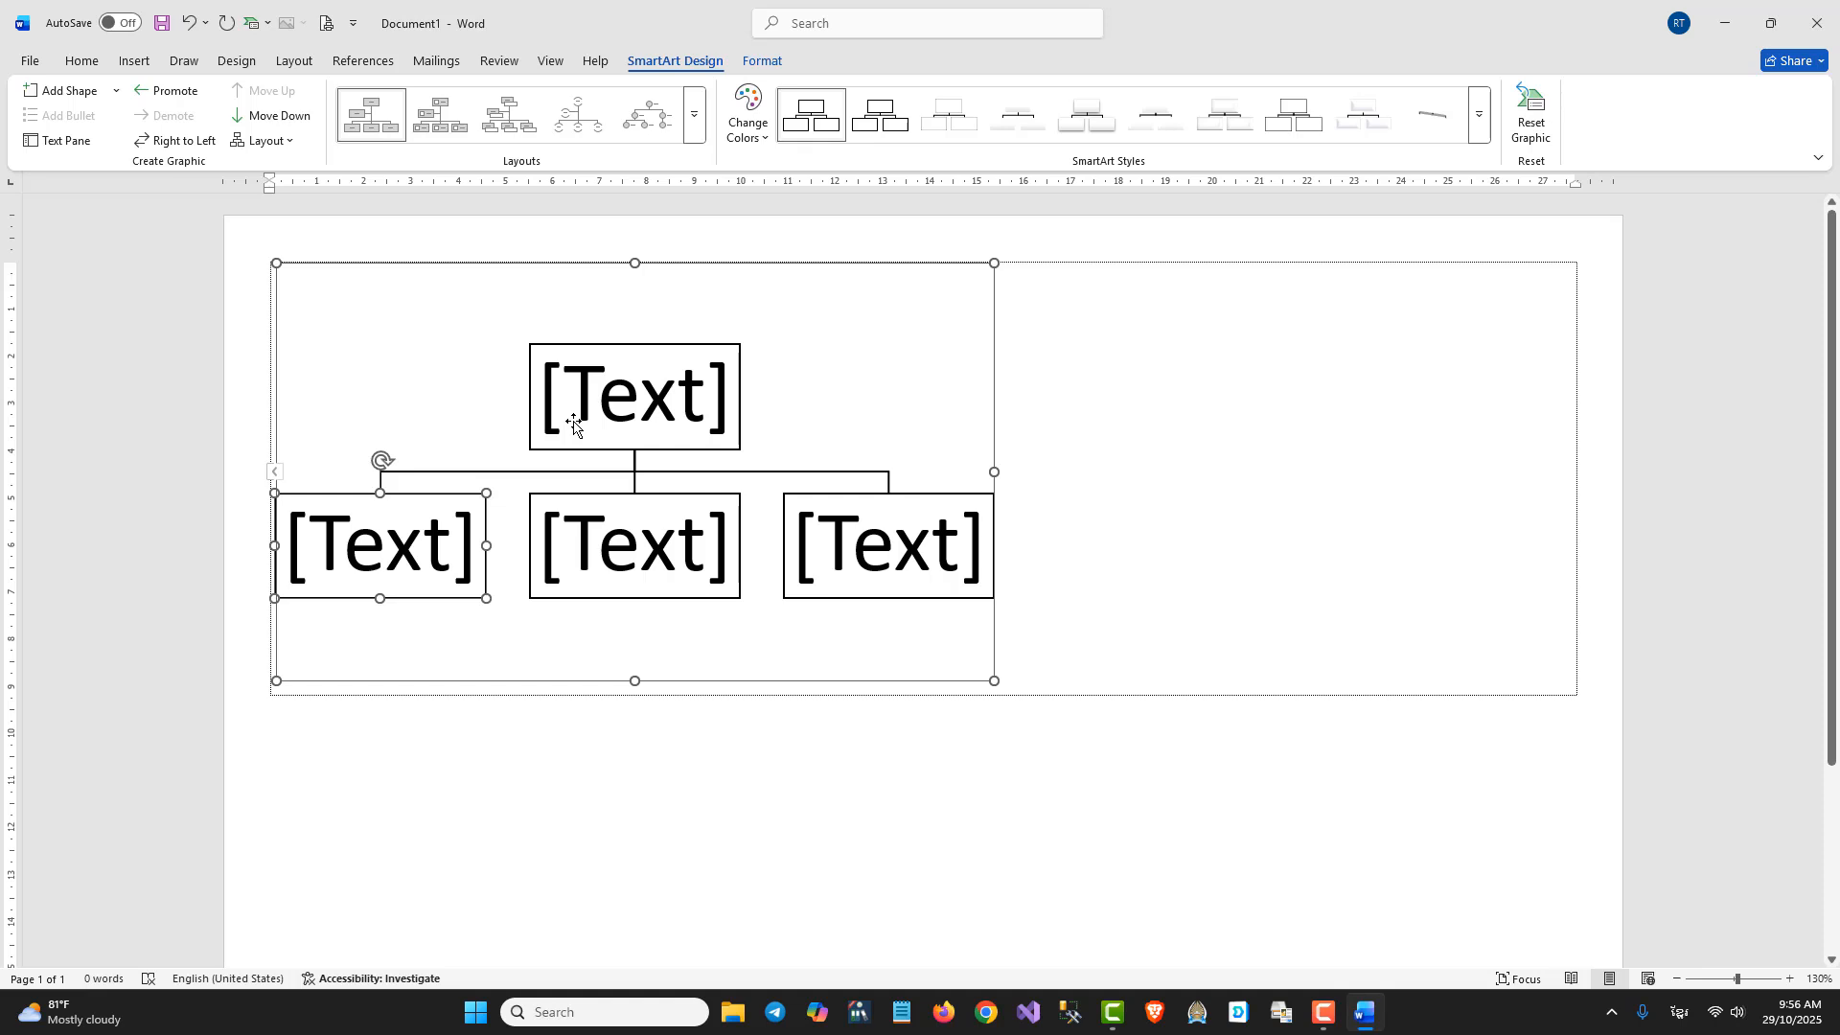
# - Enter "ប្រធាន" as the text of the chart's top box
pyautogui.click(428, 525)
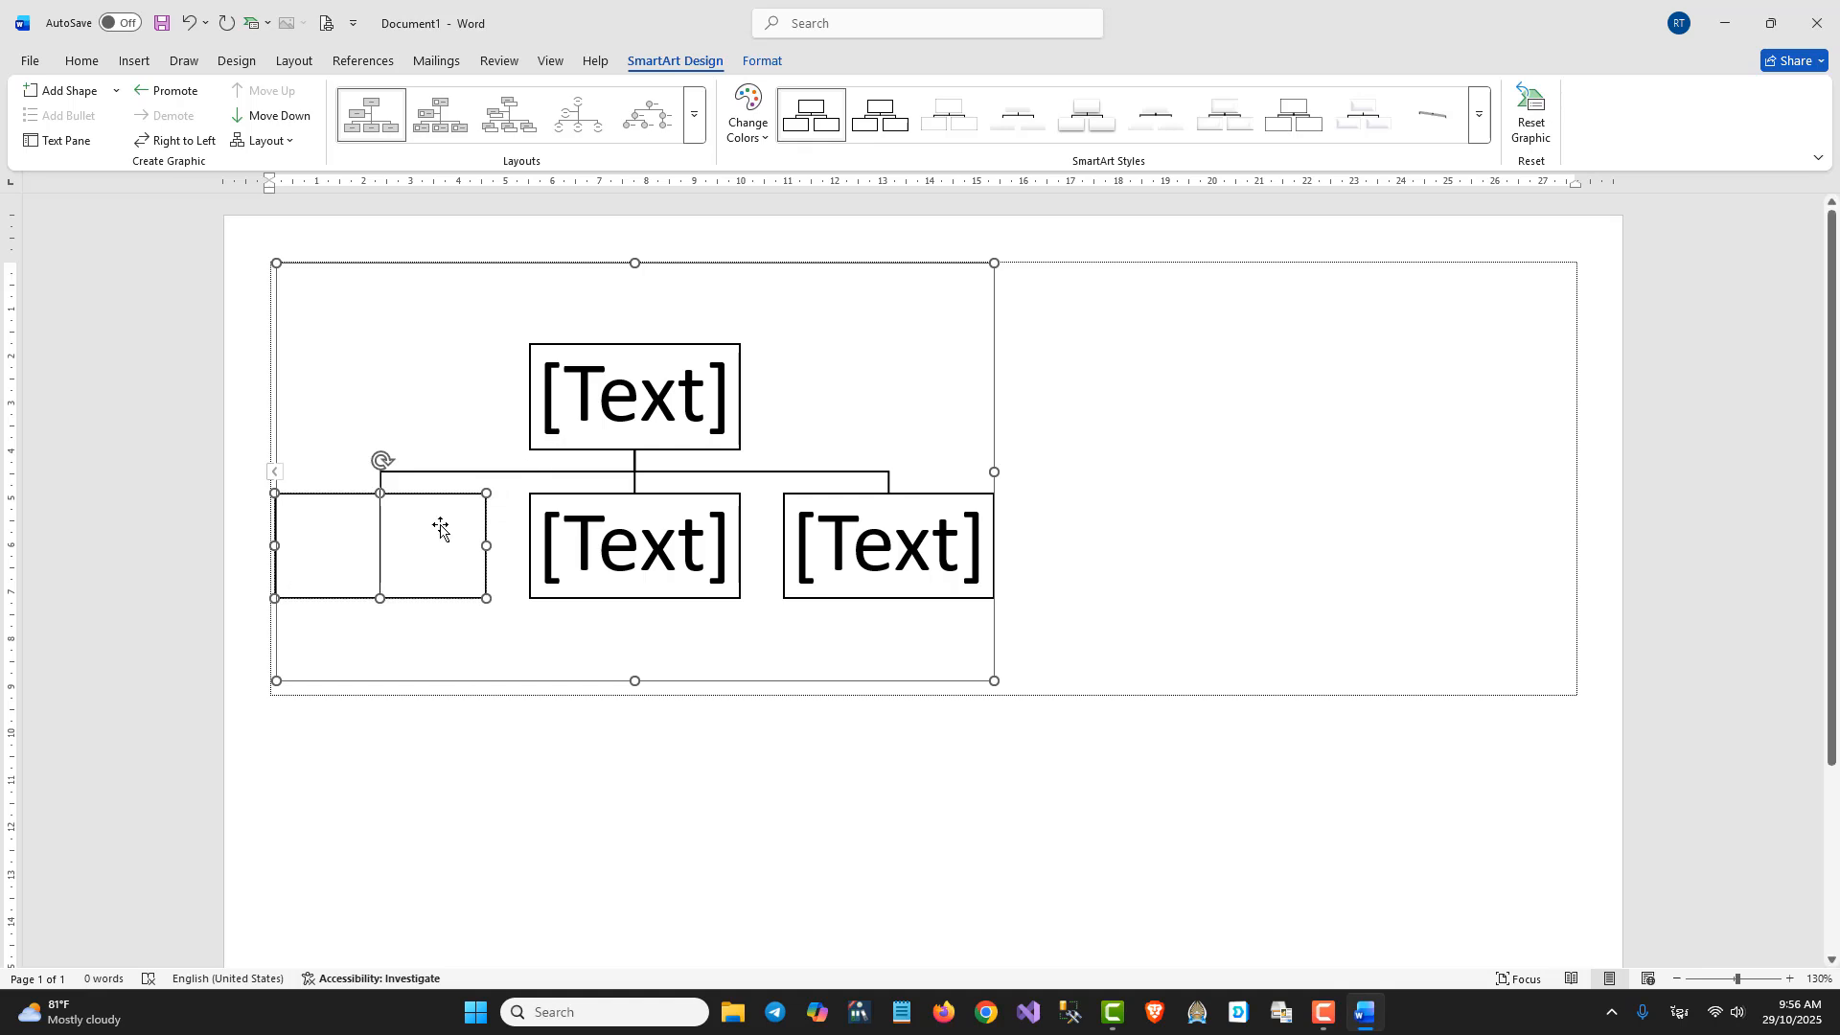
pyautogui.click(637, 393)
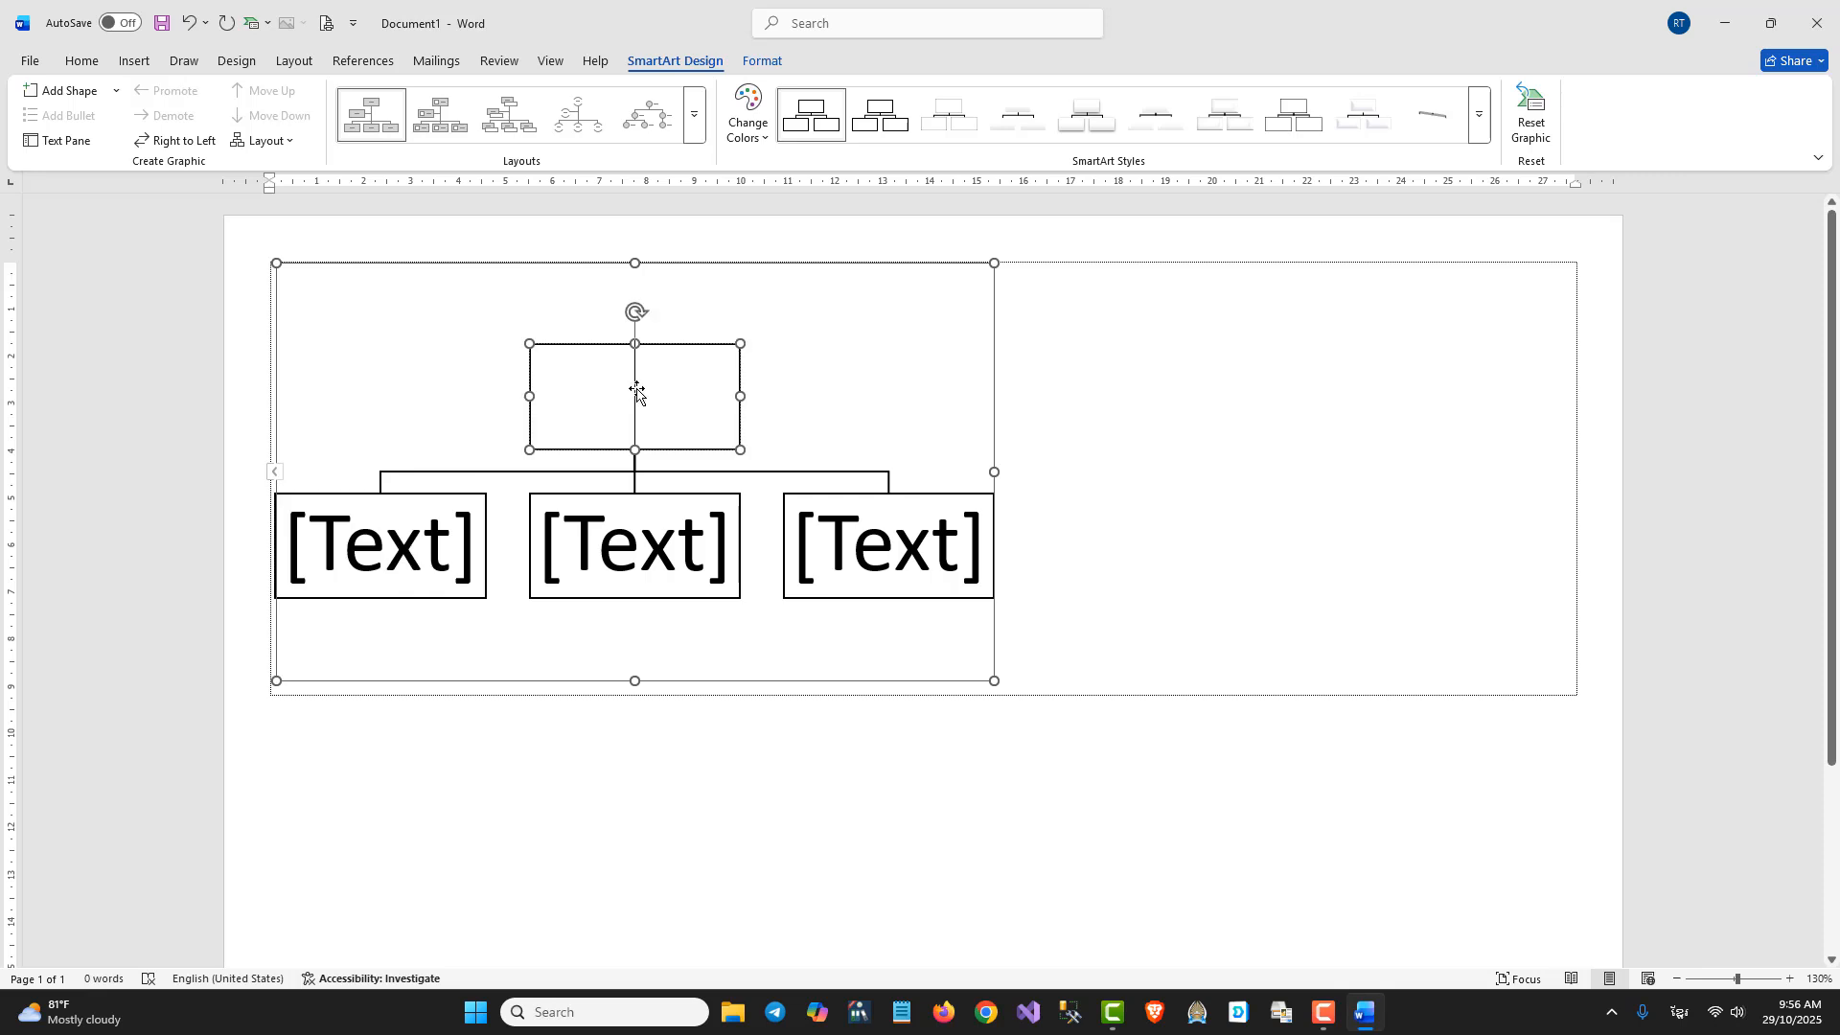
pyautogui.write('ប្រធាន')
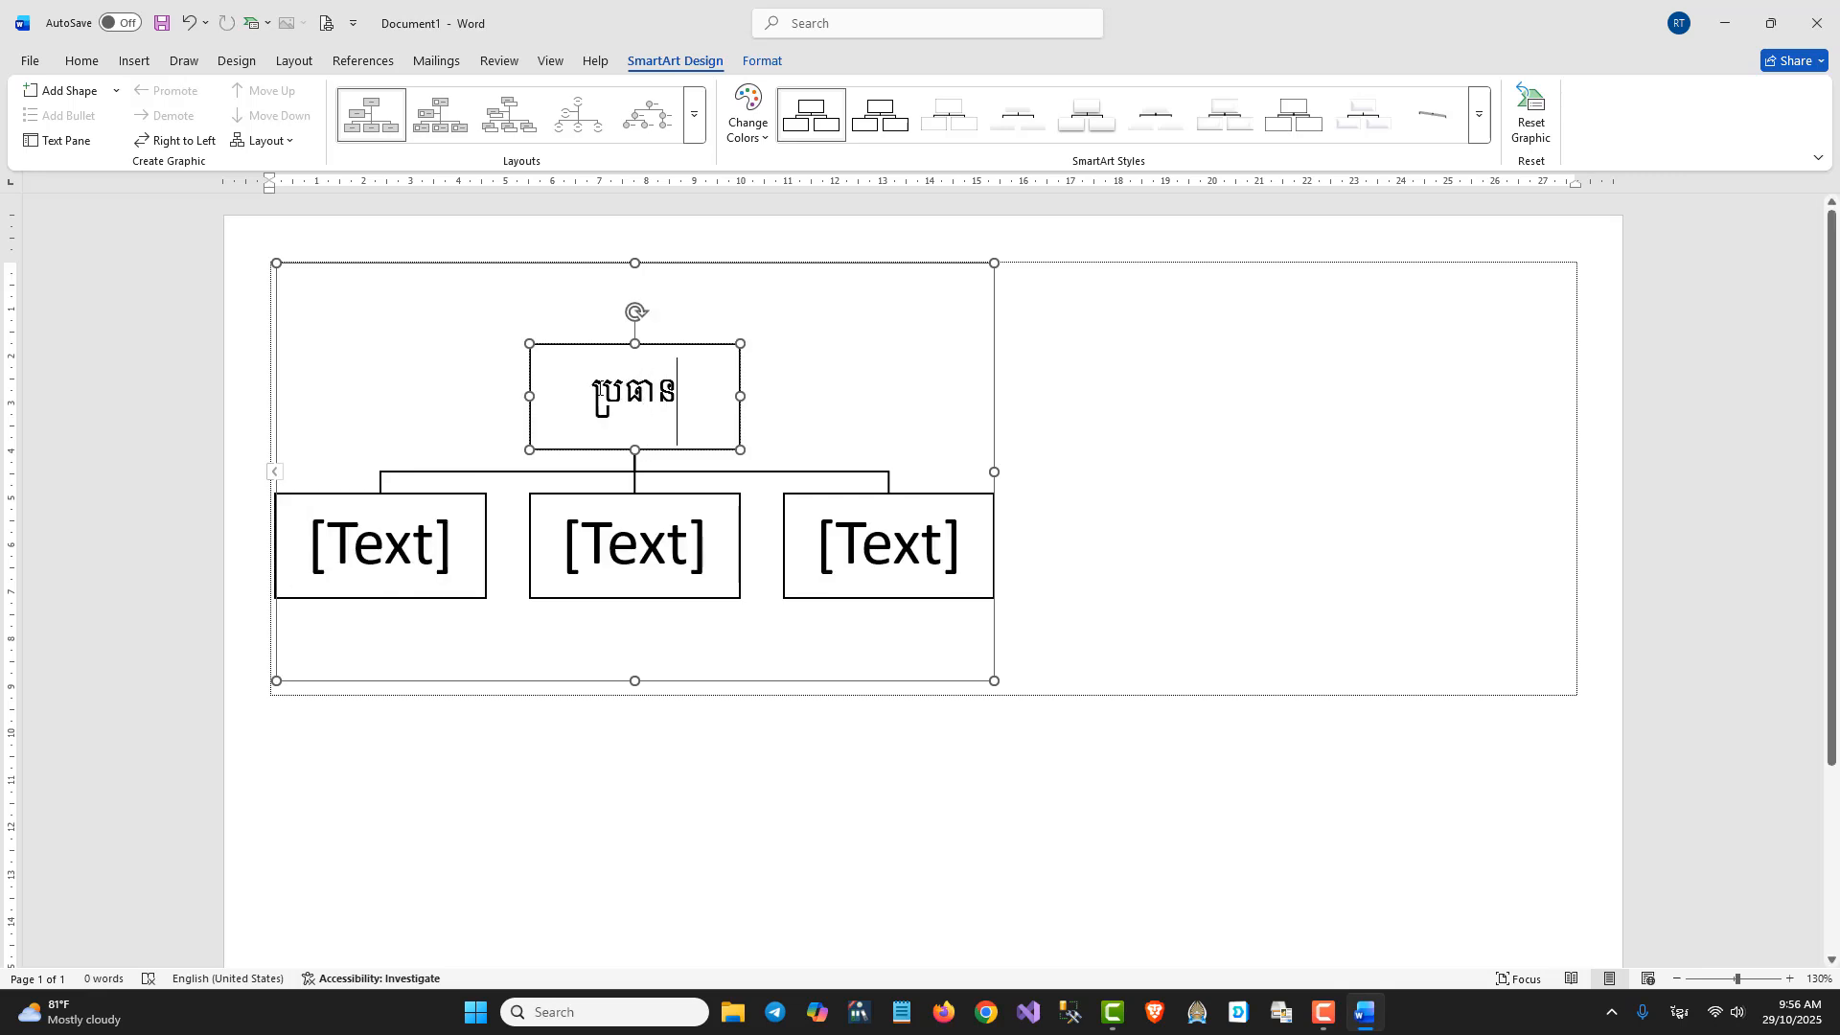
# - Format the text in the chart's top box as Khmer OS Siemreap, size 12
pyautogui.moveTo(596, 391); pyautogui.dragTo(686, 395)
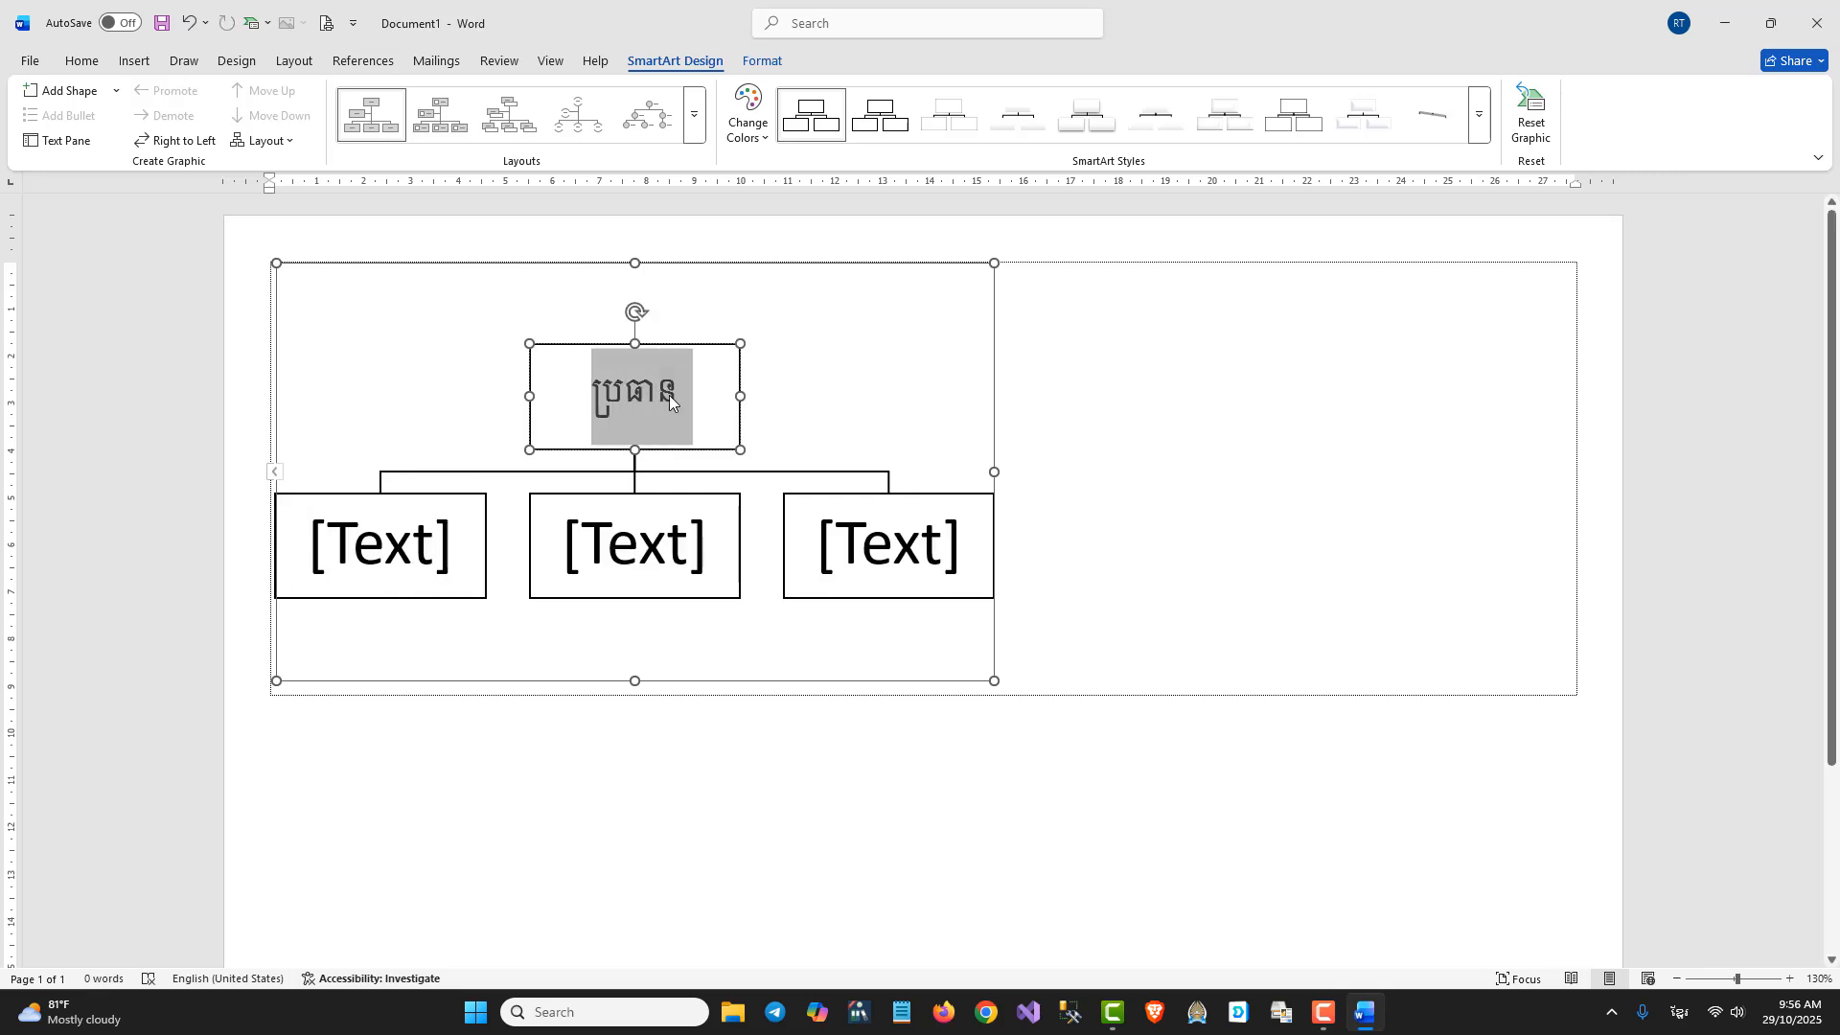
pyautogui.click(82, 61)
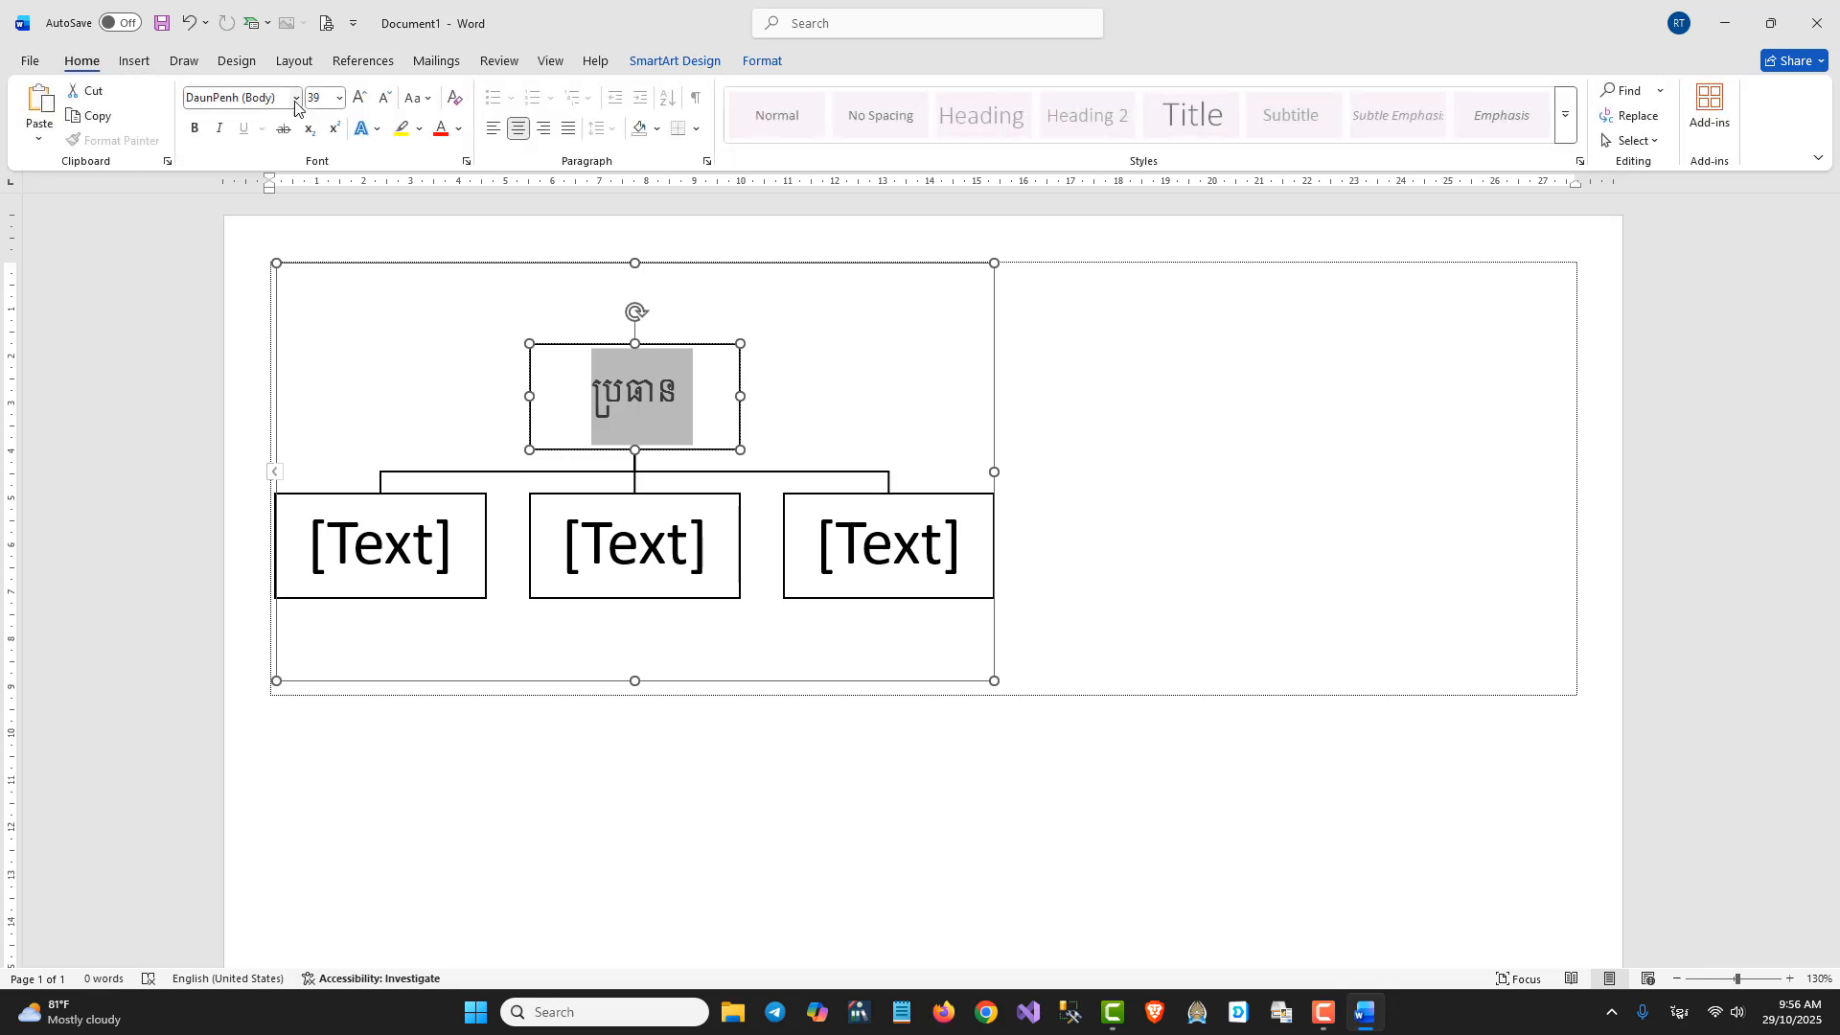
pyautogui.click(295, 99)
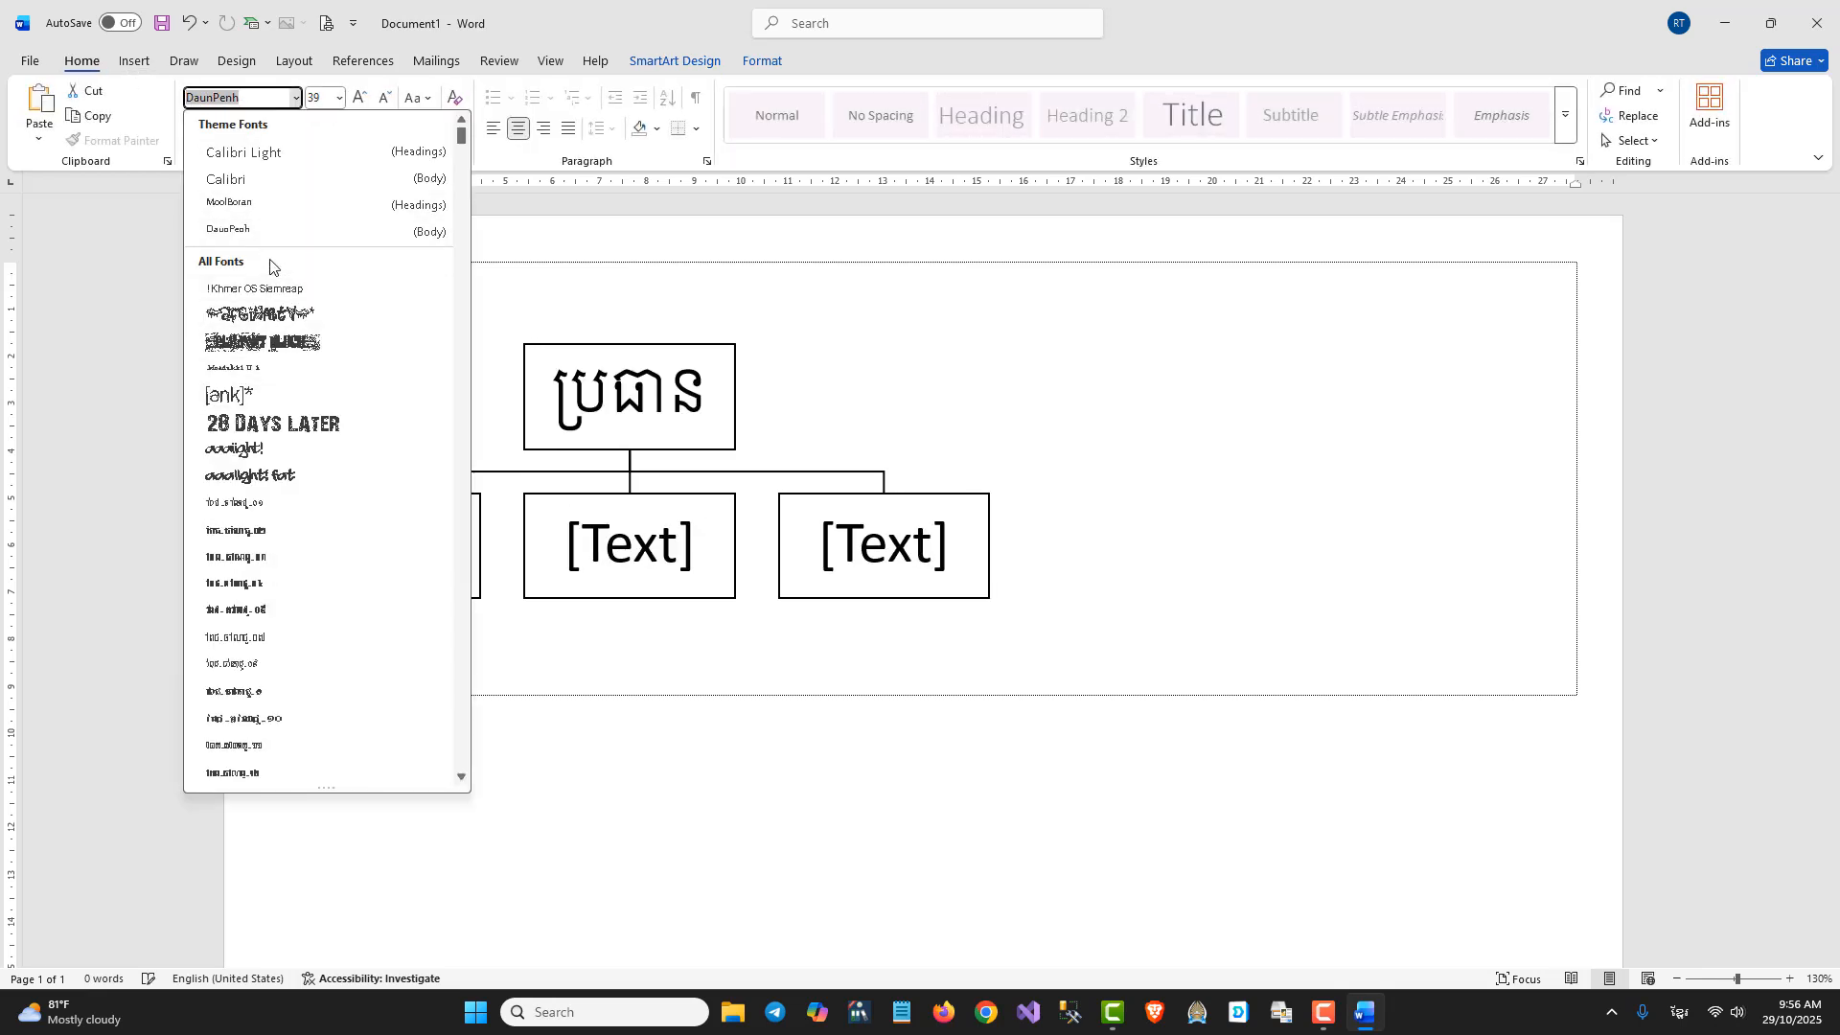
pyautogui.press('Escape')
pyautogui.write('khm')
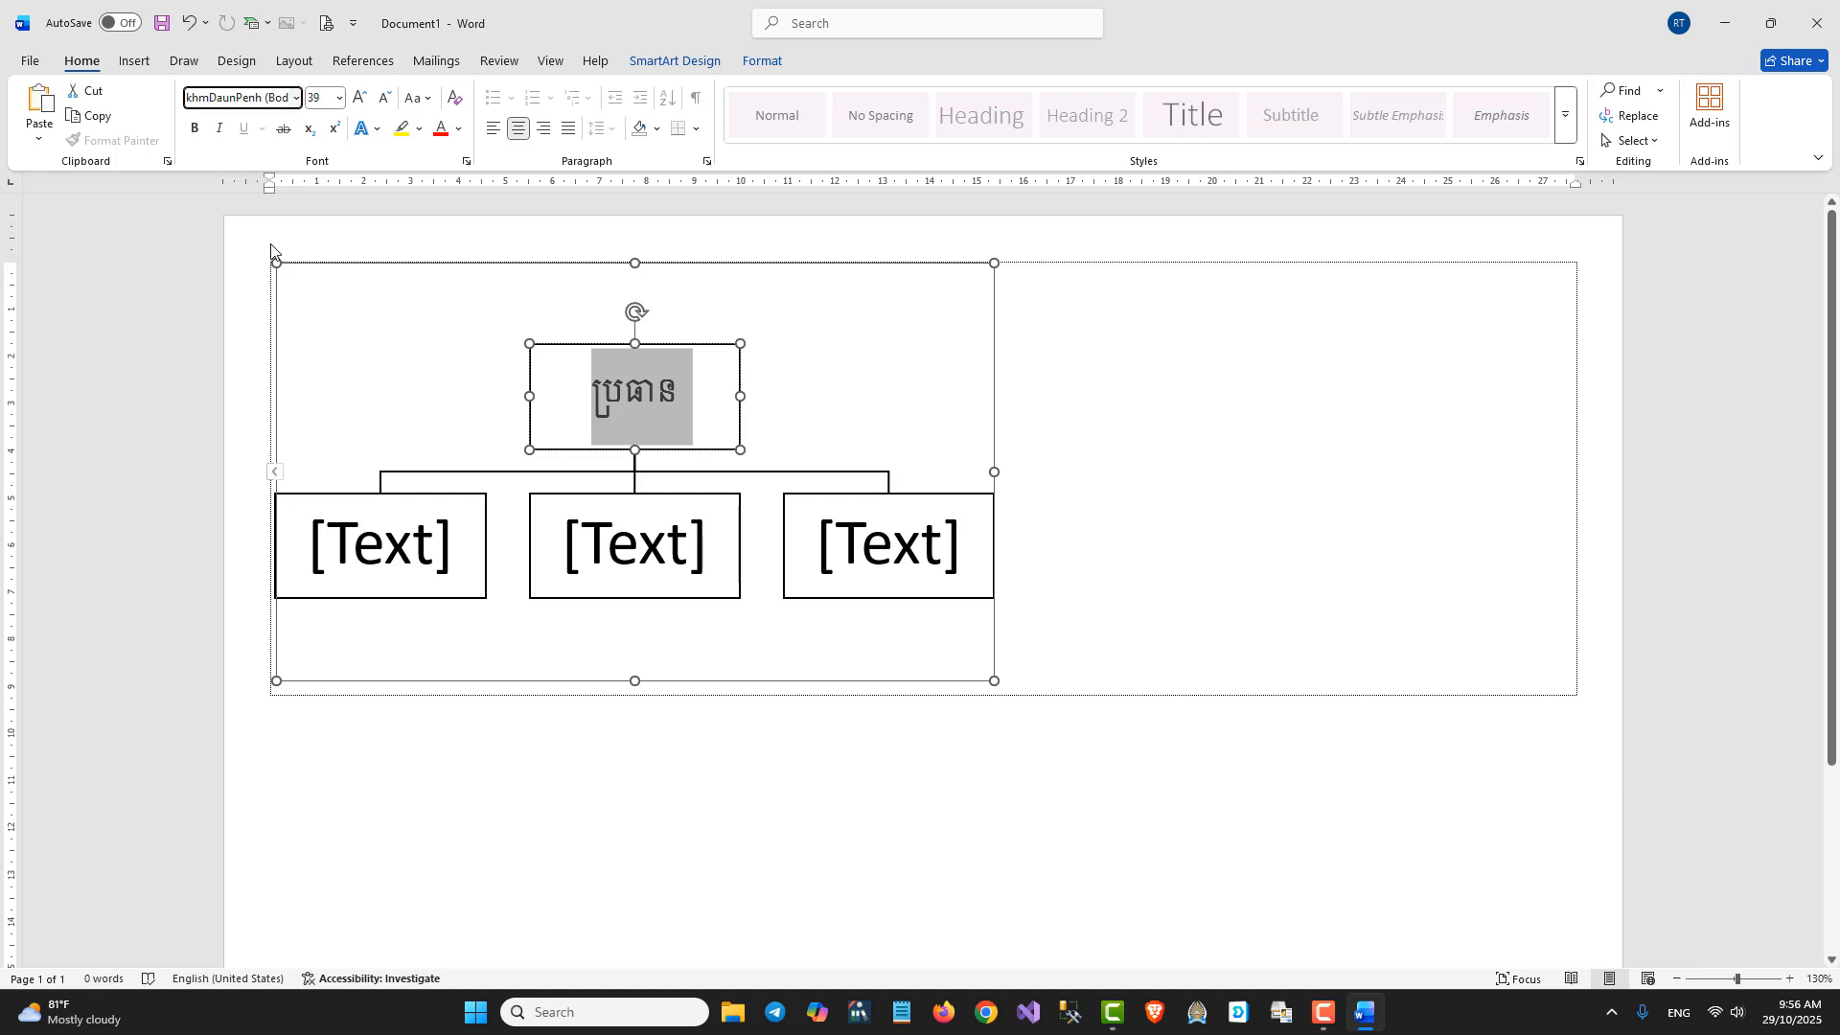
pyautogui.hotkey('ctrl', 'a')
pyautogui.press('BackSpace')
pyautogui.write('Khmer OS Siemreap')
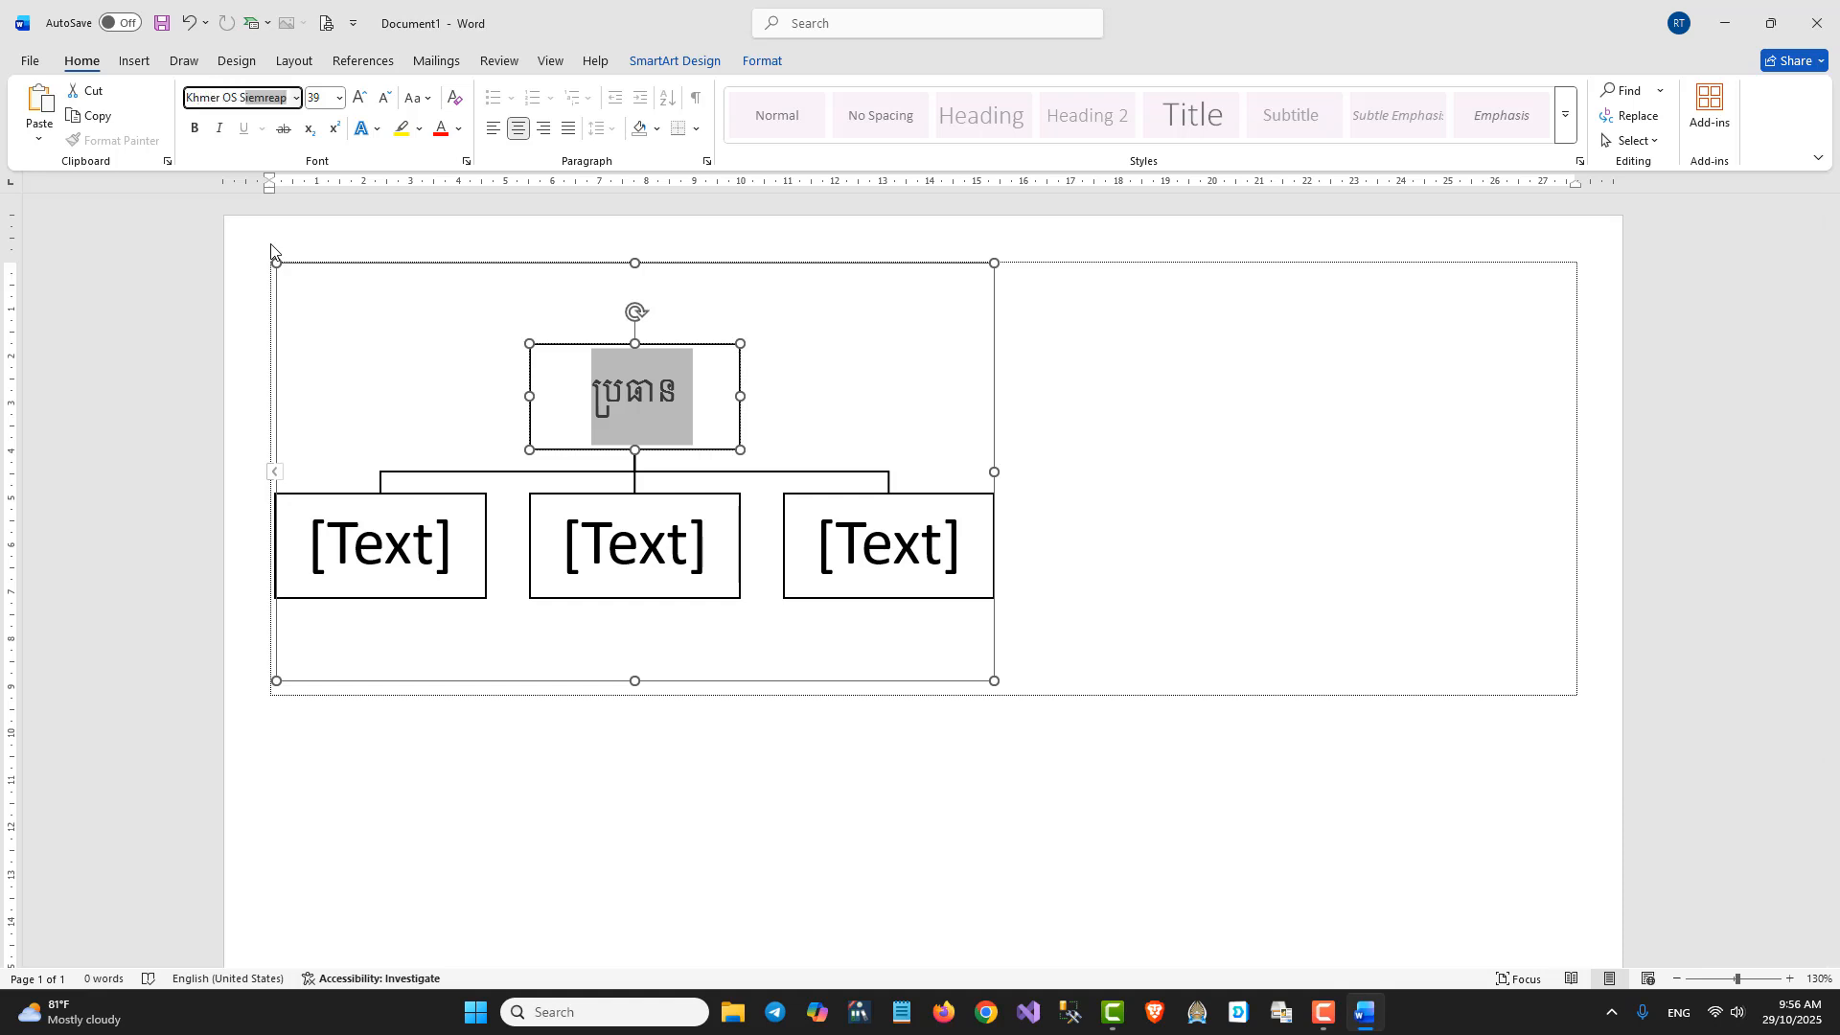
pyautogui.press('Return')
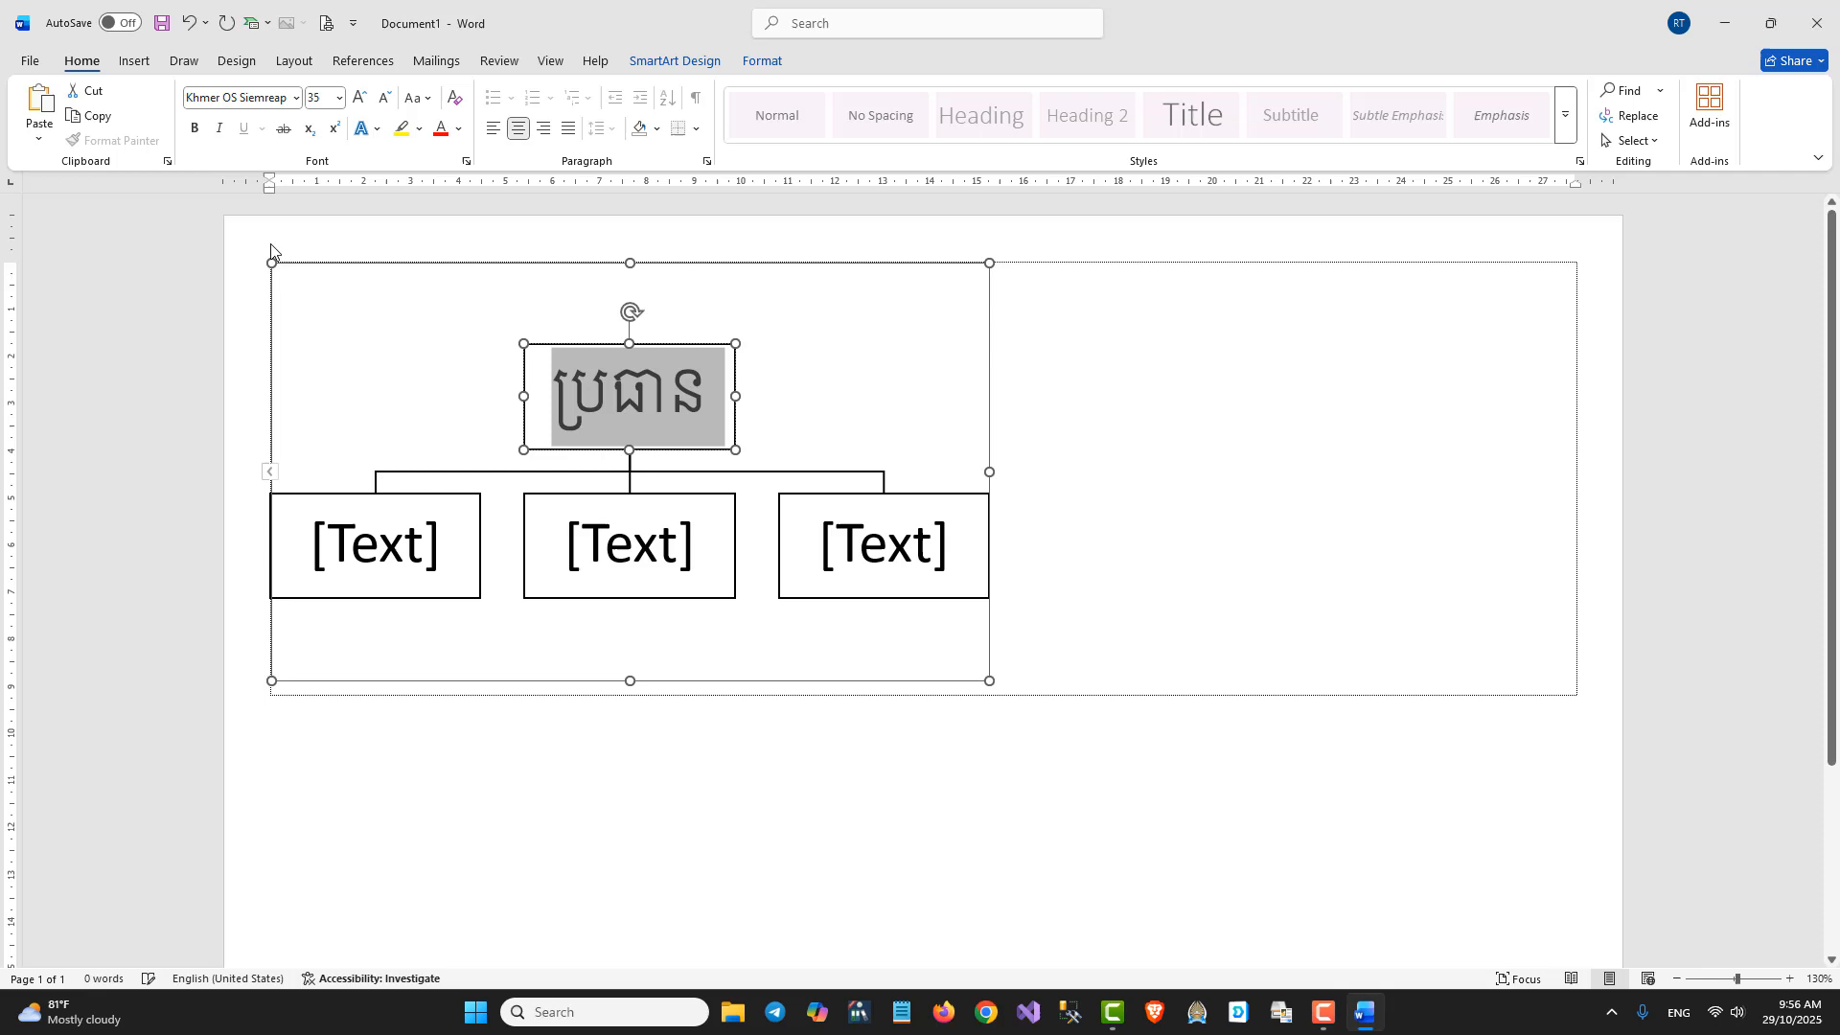
pyautogui.click(340, 98)
pyautogui.click(327, 233)
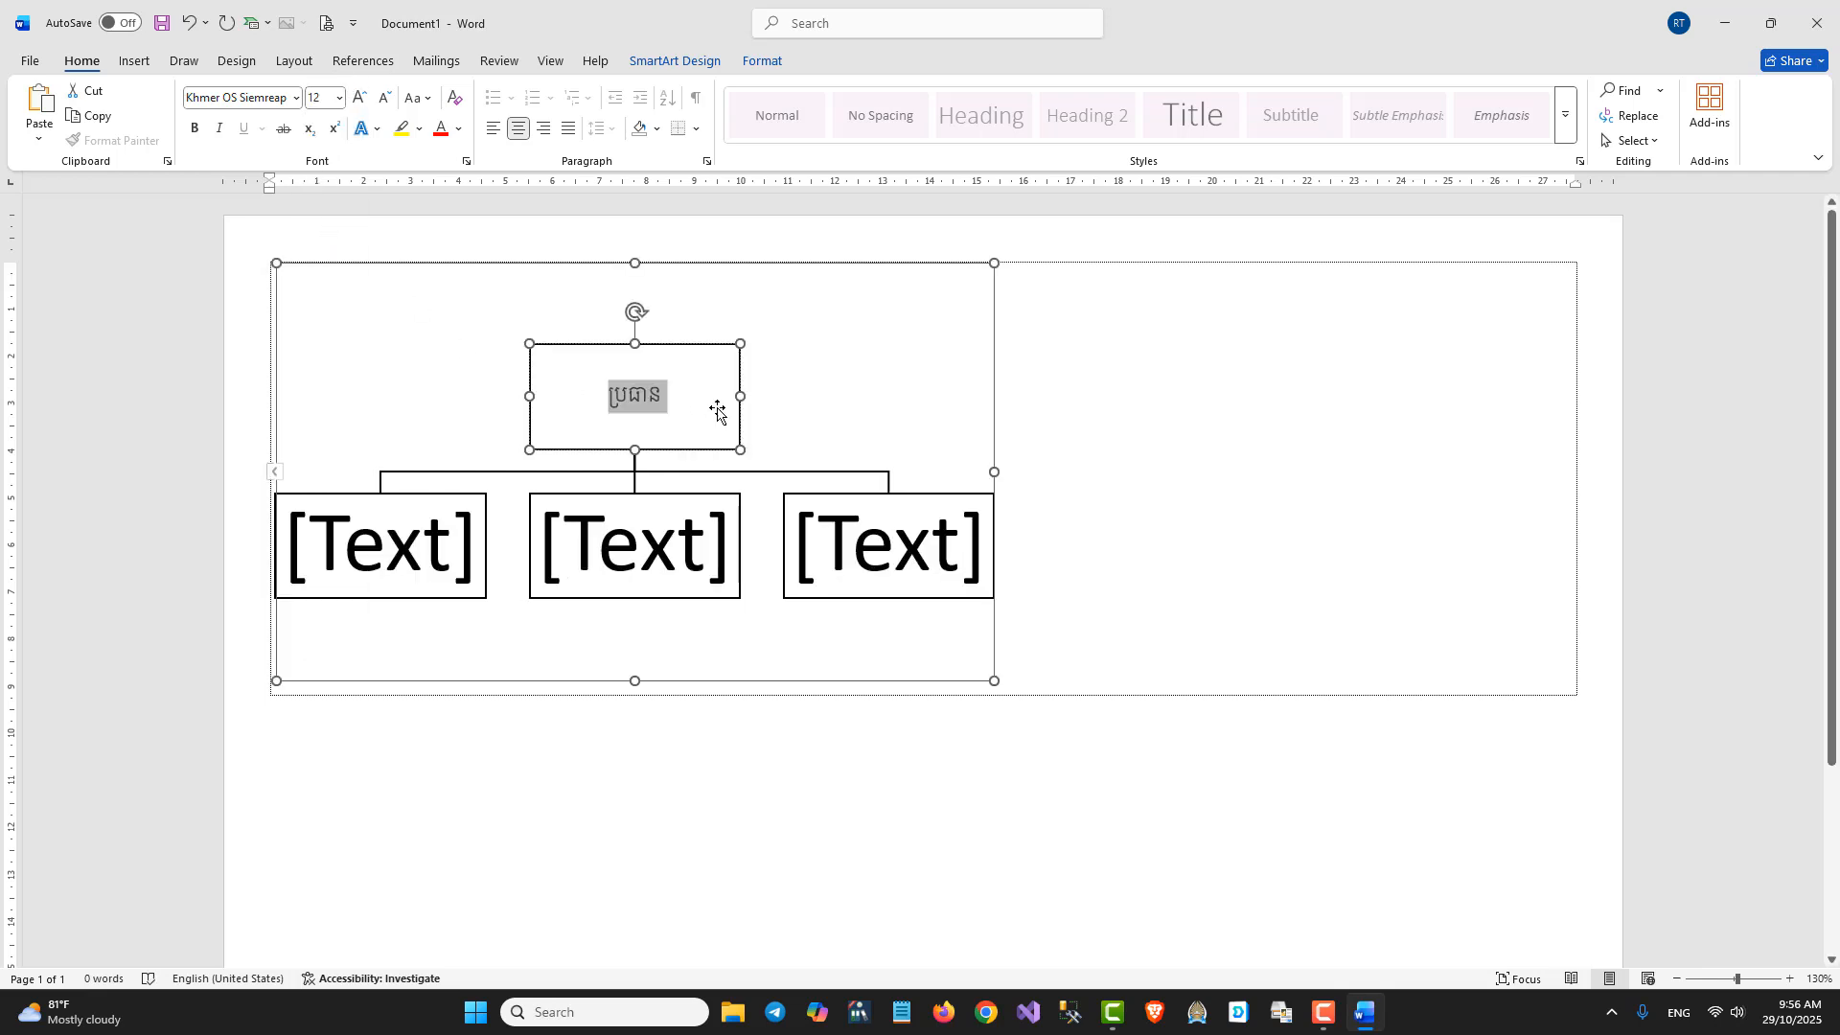
# - Copy the text "ប្រធាន" from the chart's top box
pyautogui.click(640, 395)
pyautogui.moveTo(610, 395); pyautogui.dragTo(668, 395)
pyautogui.hotkey('ctrl', 'c')
pyautogui.rightClick(647, 394)
pyautogui.click(694, 435)
# - Paste the copied text into the first bottom-row box, leaving only "ប្រធាន" without stray characters or an empty line
pyautogui.click(433, 534)
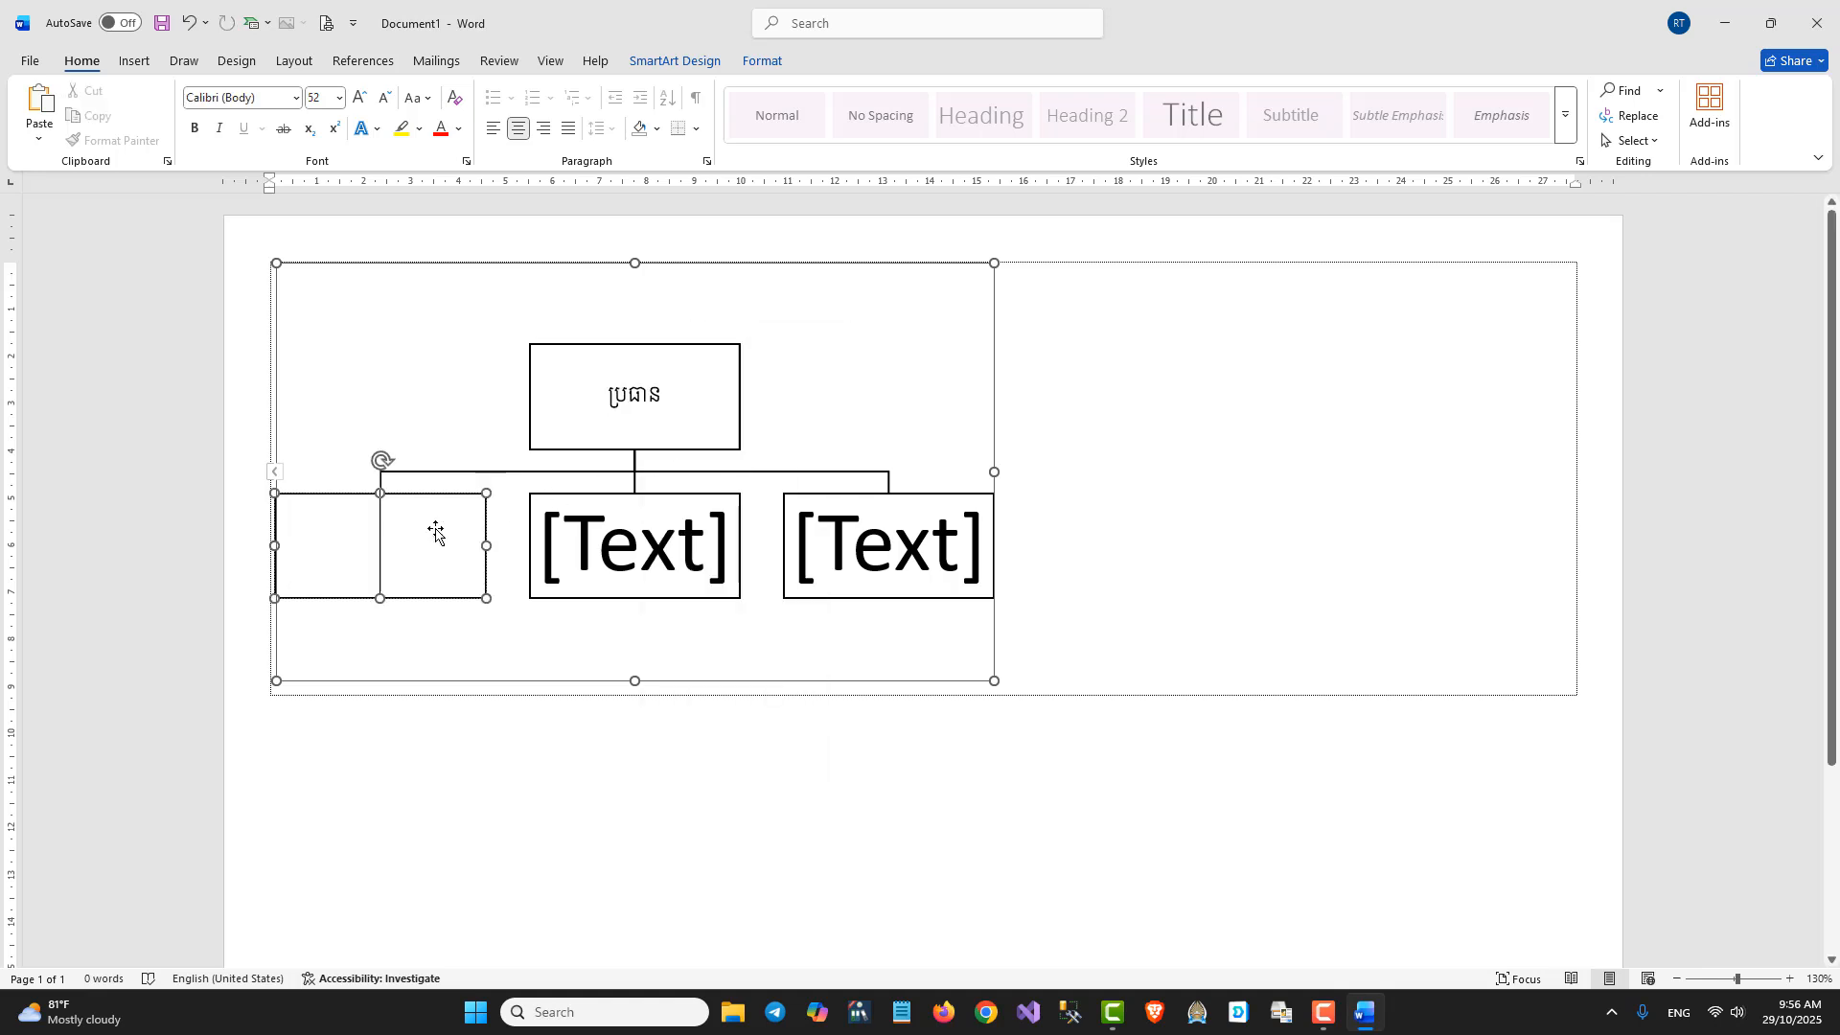
pyautogui.rightClick(379, 540)
pyautogui.click(484, 637)
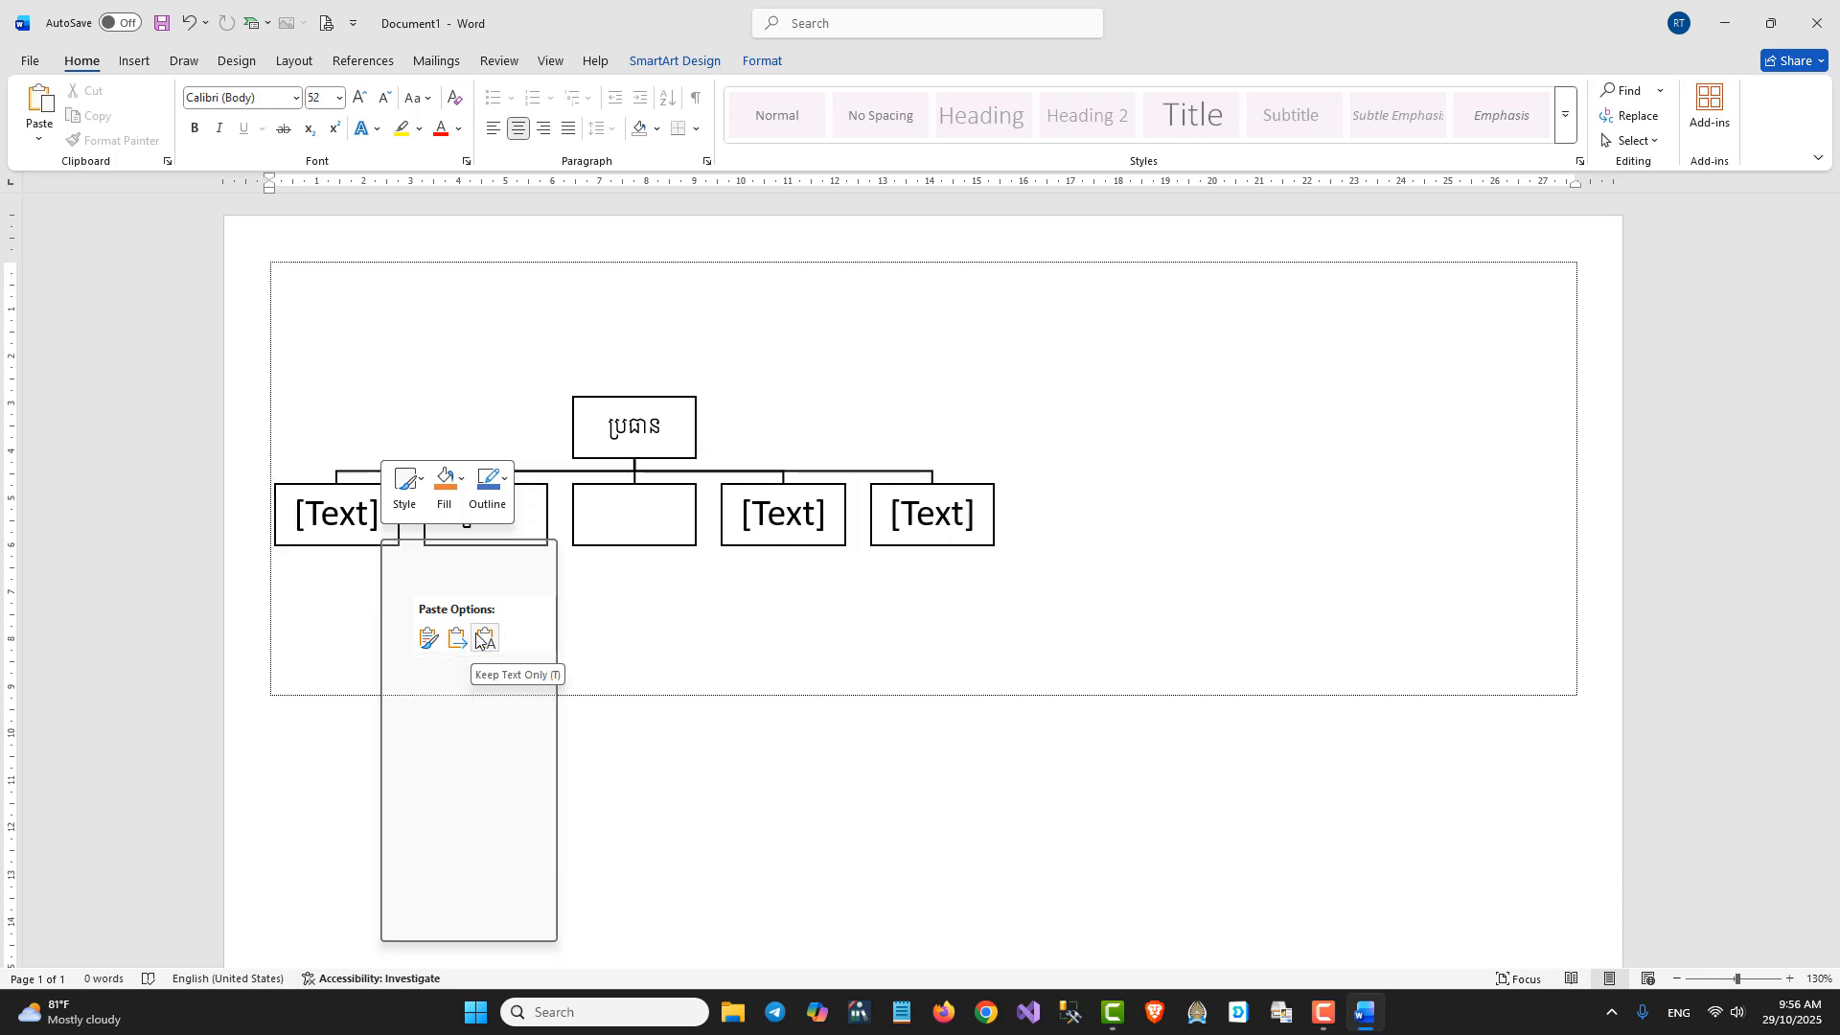
pyautogui.click(376, 558)
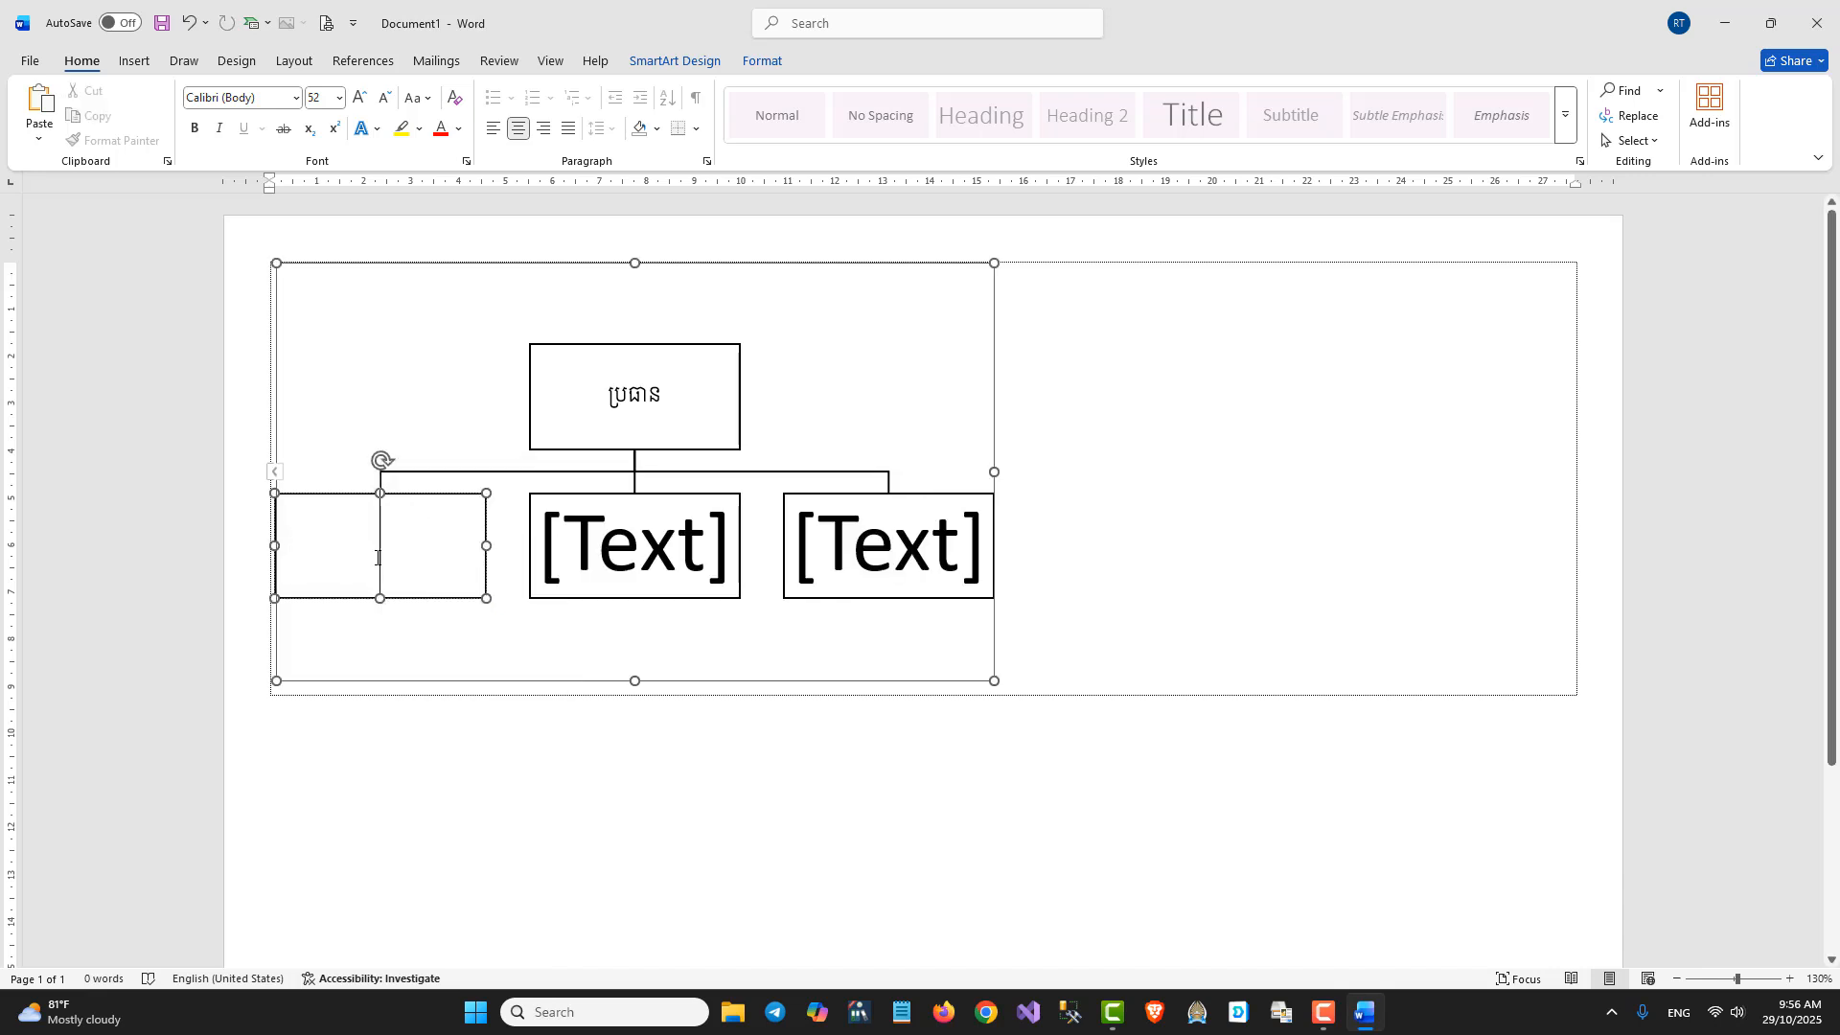
pyautogui.write('q')
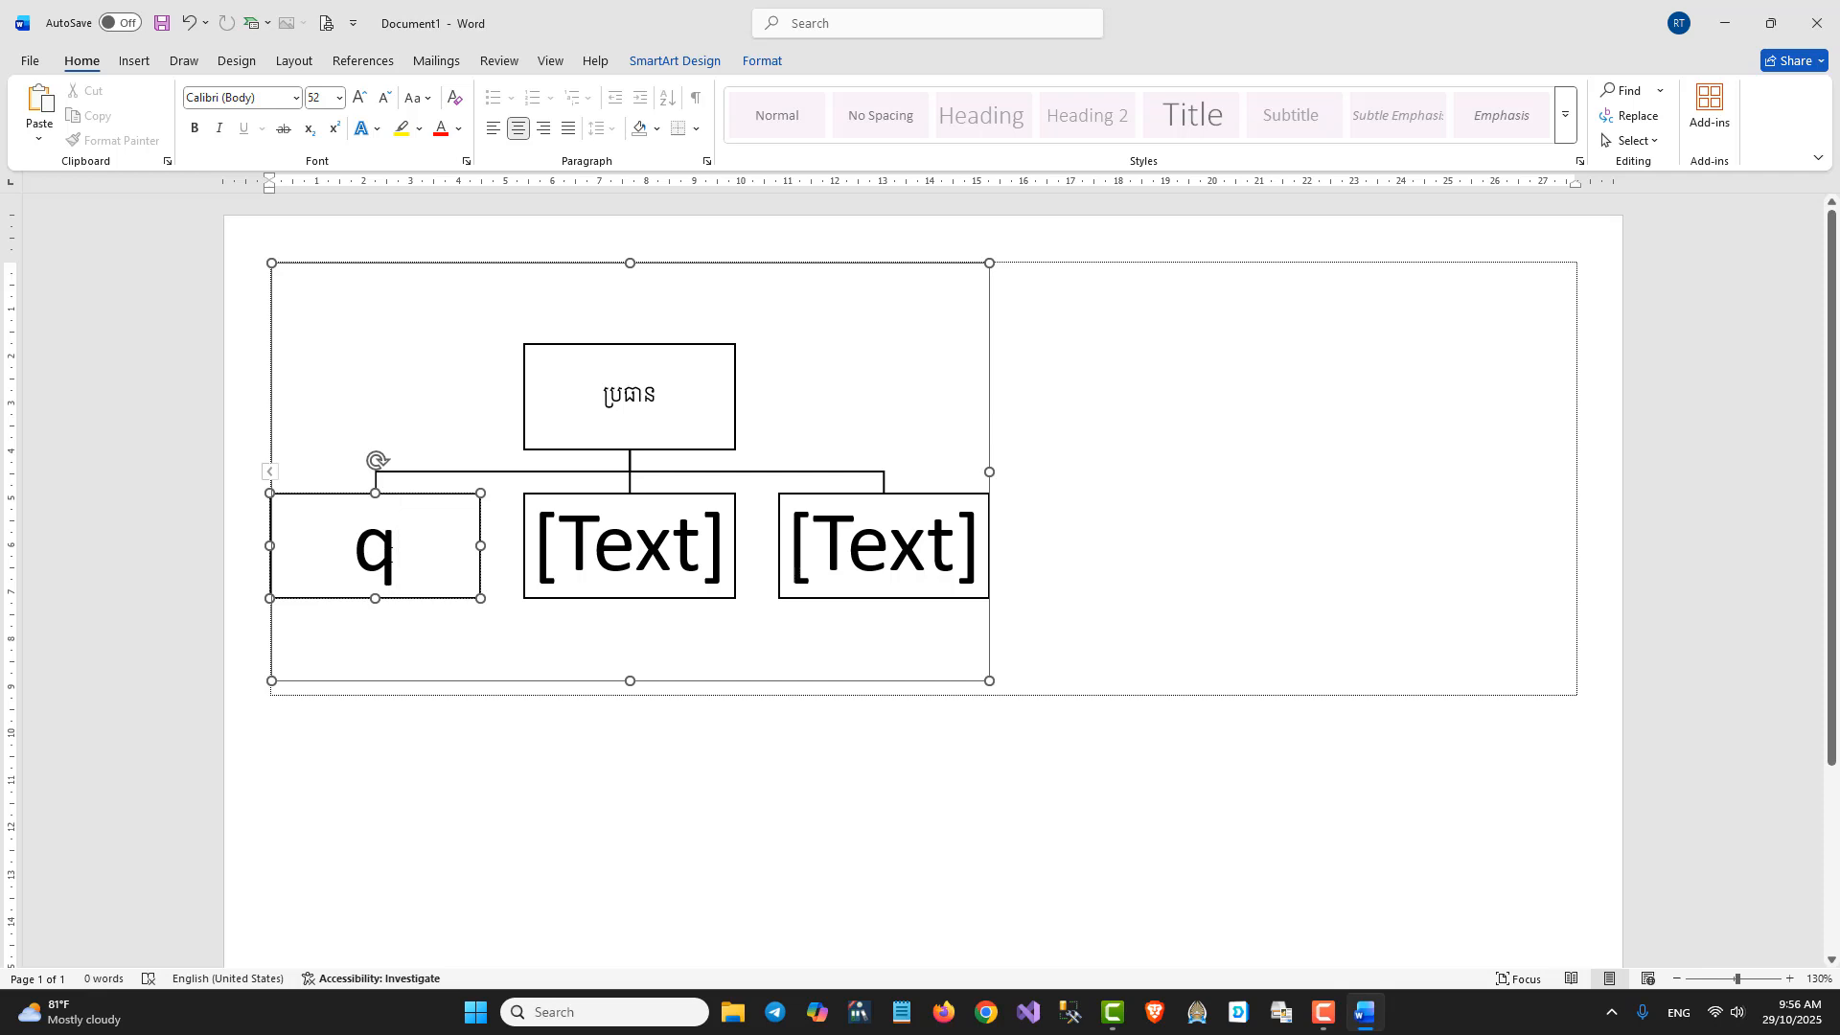
pyautogui.rightClick(394, 557)
pyautogui.click(495, 653)
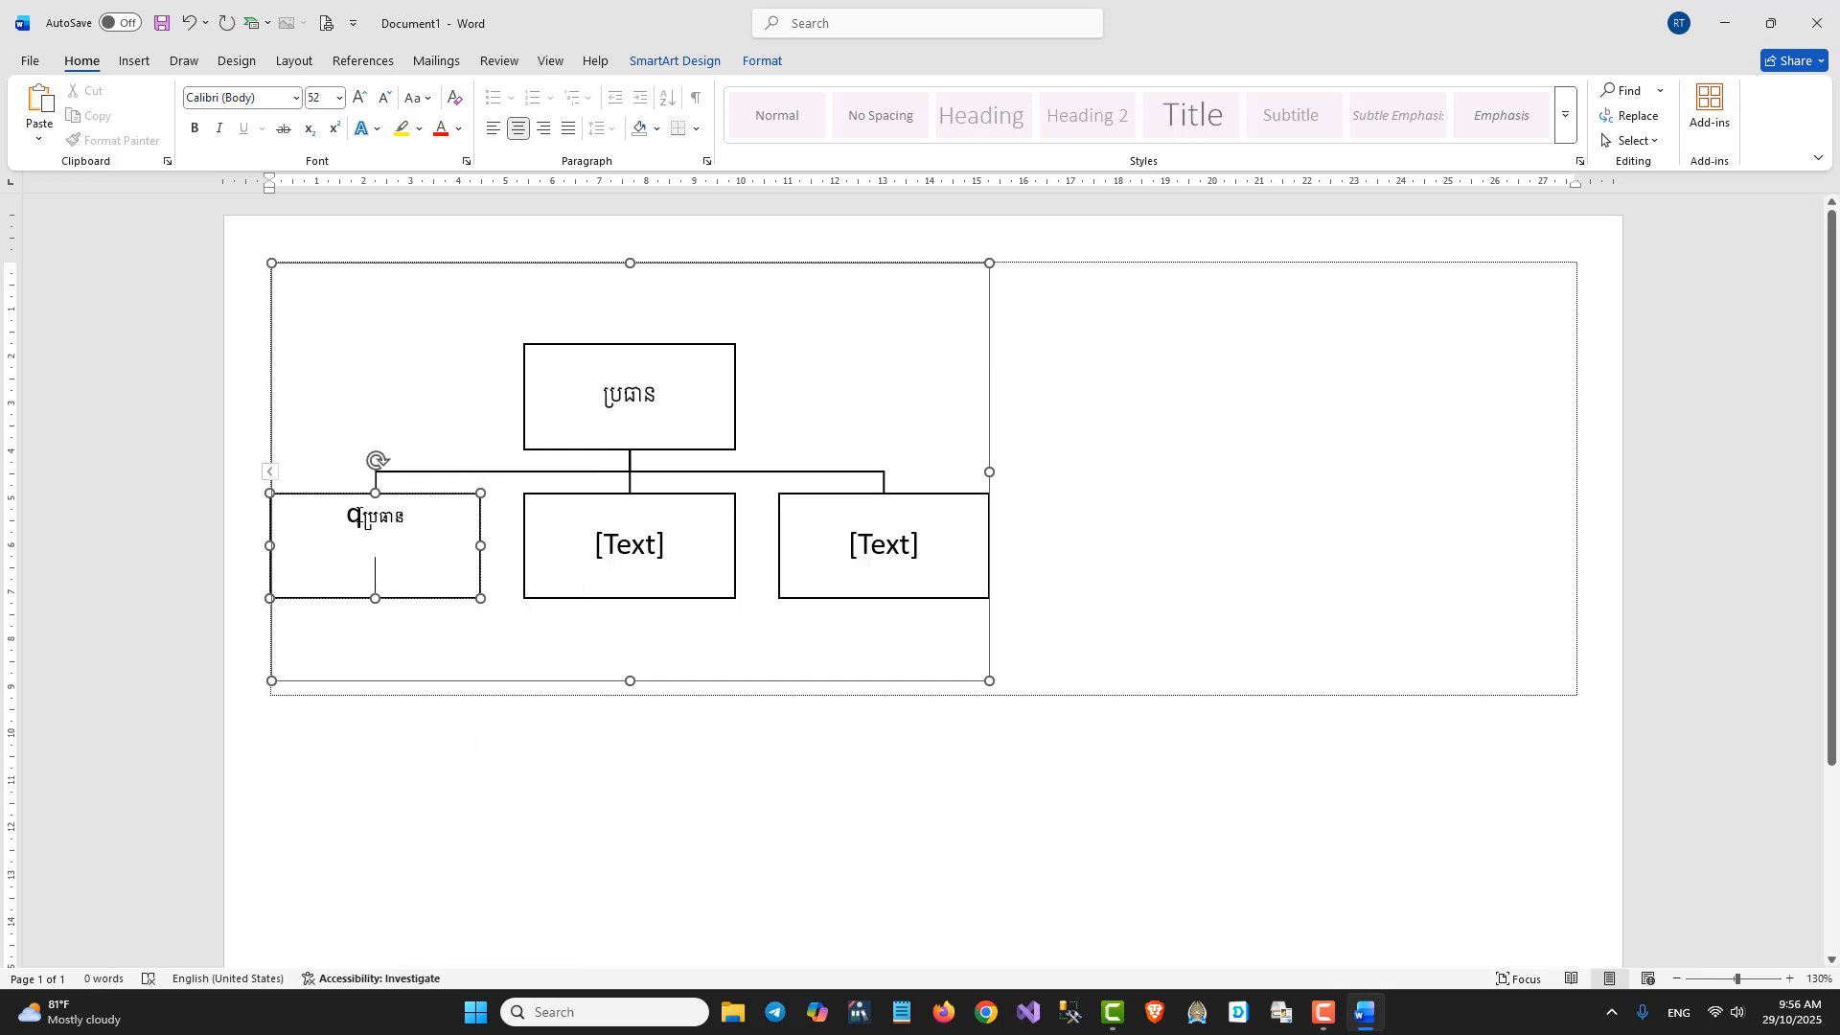
pyautogui.moveTo(360, 516); pyautogui.dragTo(342, 518)
pyautogui.press('BackSpace')
pyautogui.click(374, 565)
pyautogui.press('BackSpace')
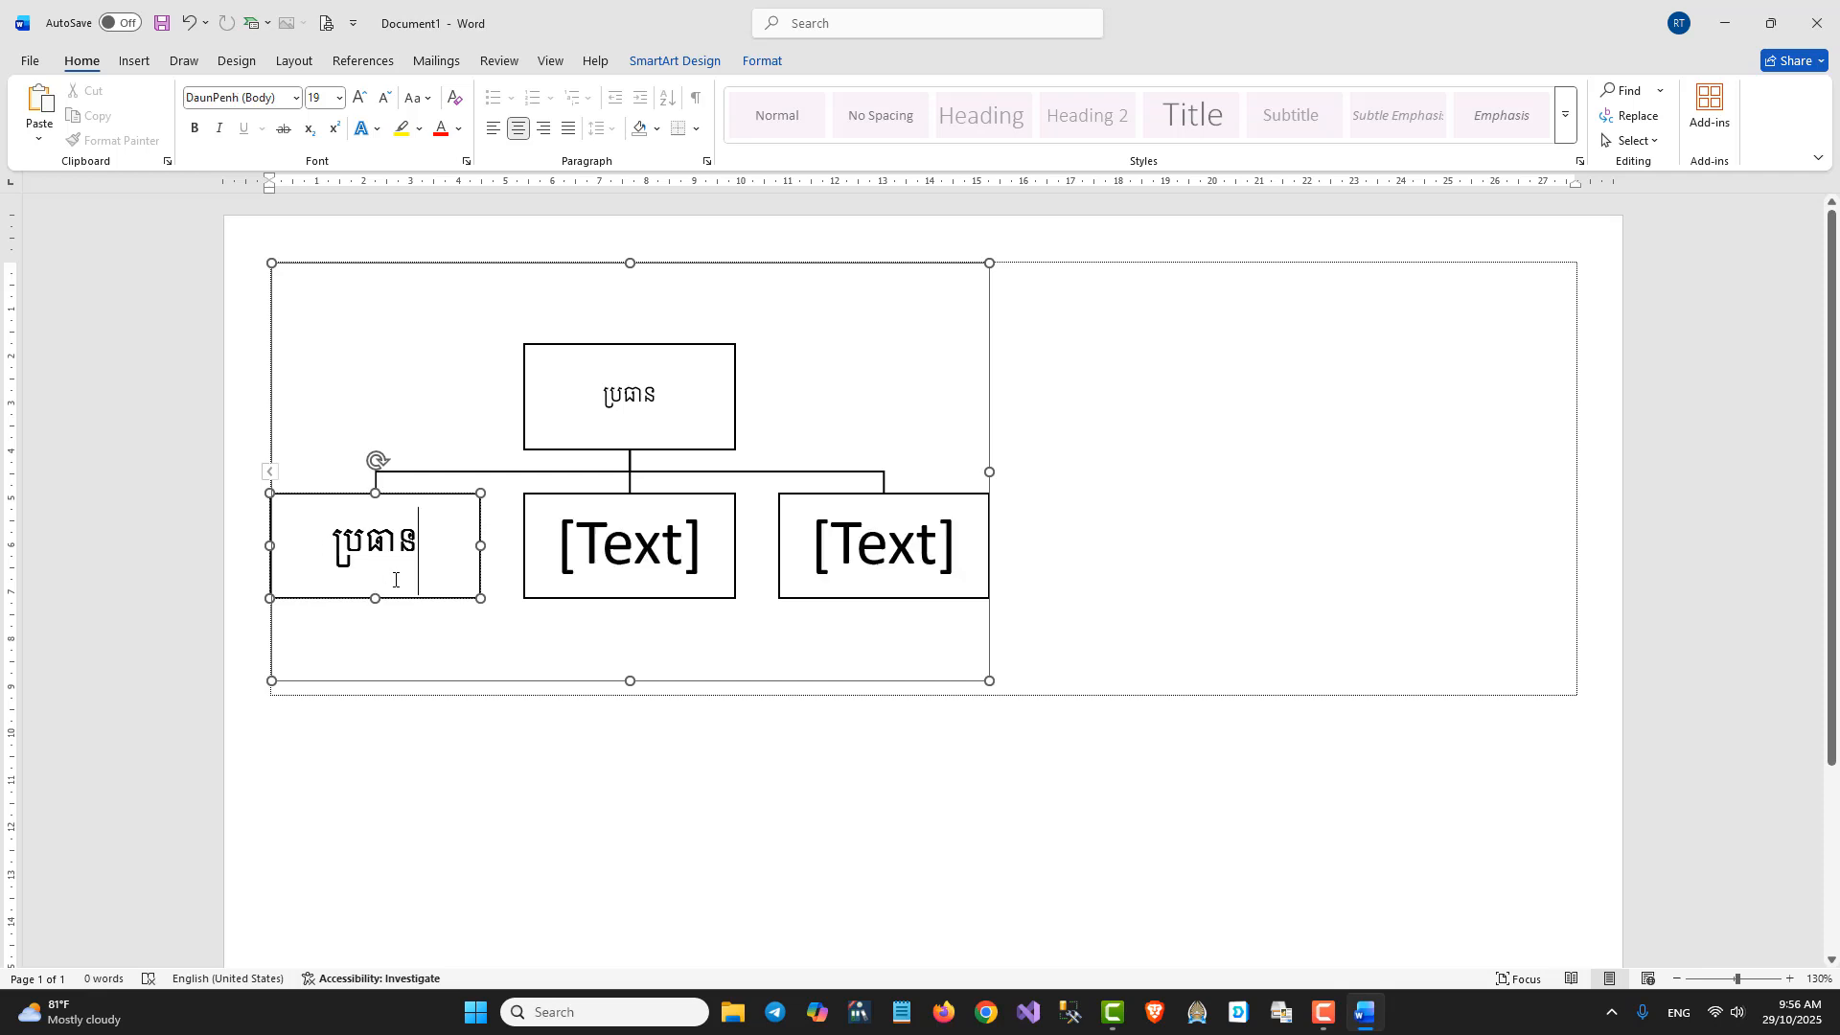
# - Format the first bottom-row box's text as Khmer OS Siemreap, size 12
pyautogui.moveTo(336, 544); pyautogui.dragTo(436, 546)
pyautogui.click(297, 97)
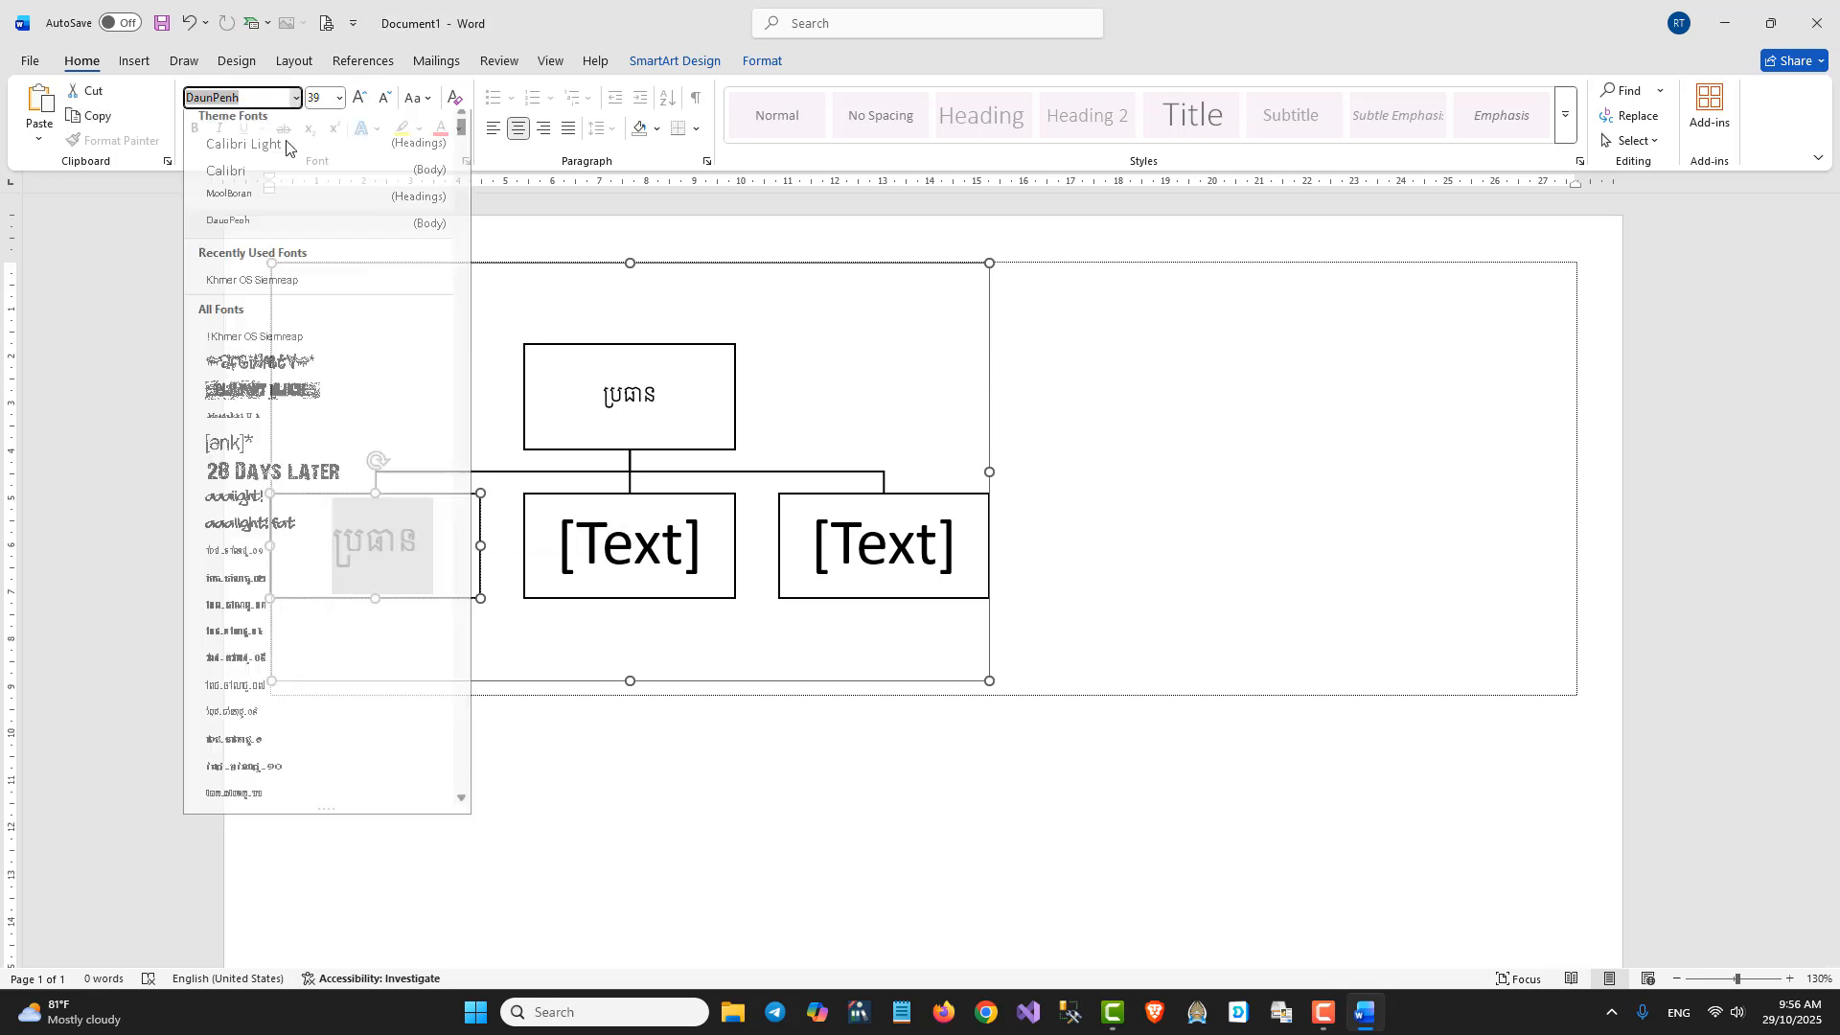
pyautogui.click(255, 288)
pyautogui.click(338, 98)
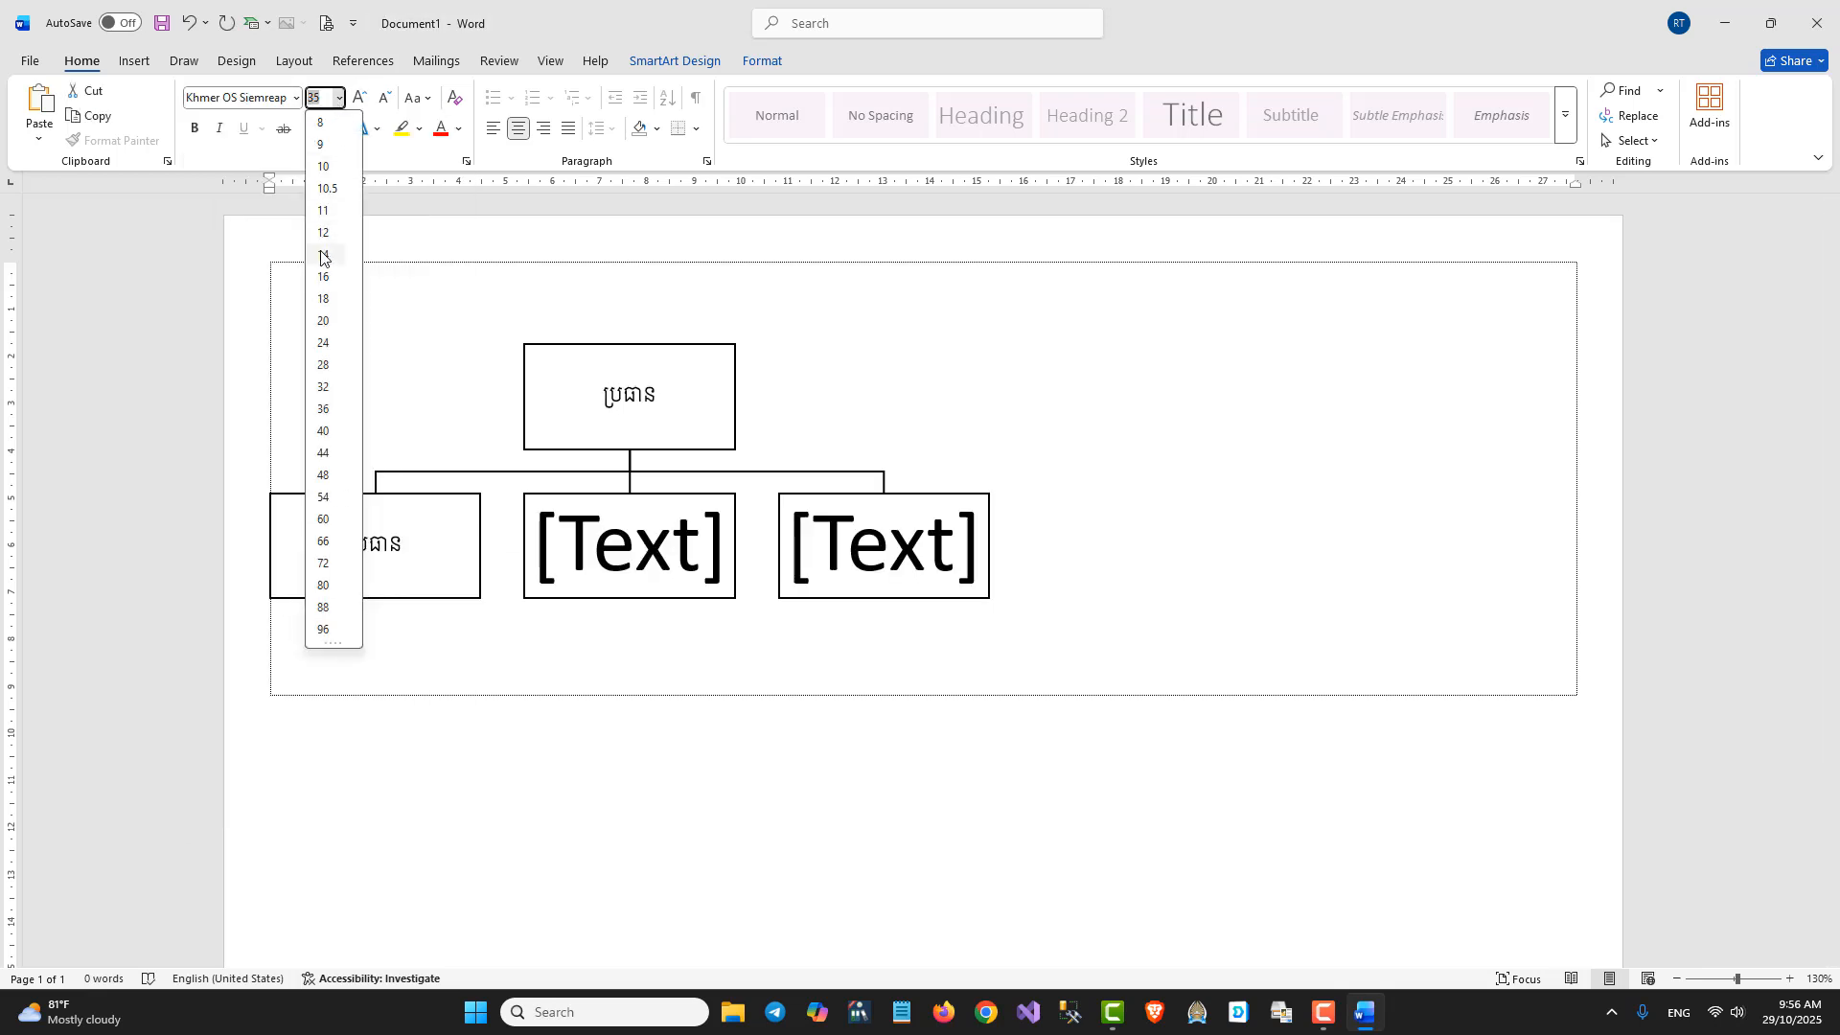
pyautogui.click(324, 228)
# - Append "ទី១" to the first bottom-row box's text and copy the complete label
pyautogui.press('Right')
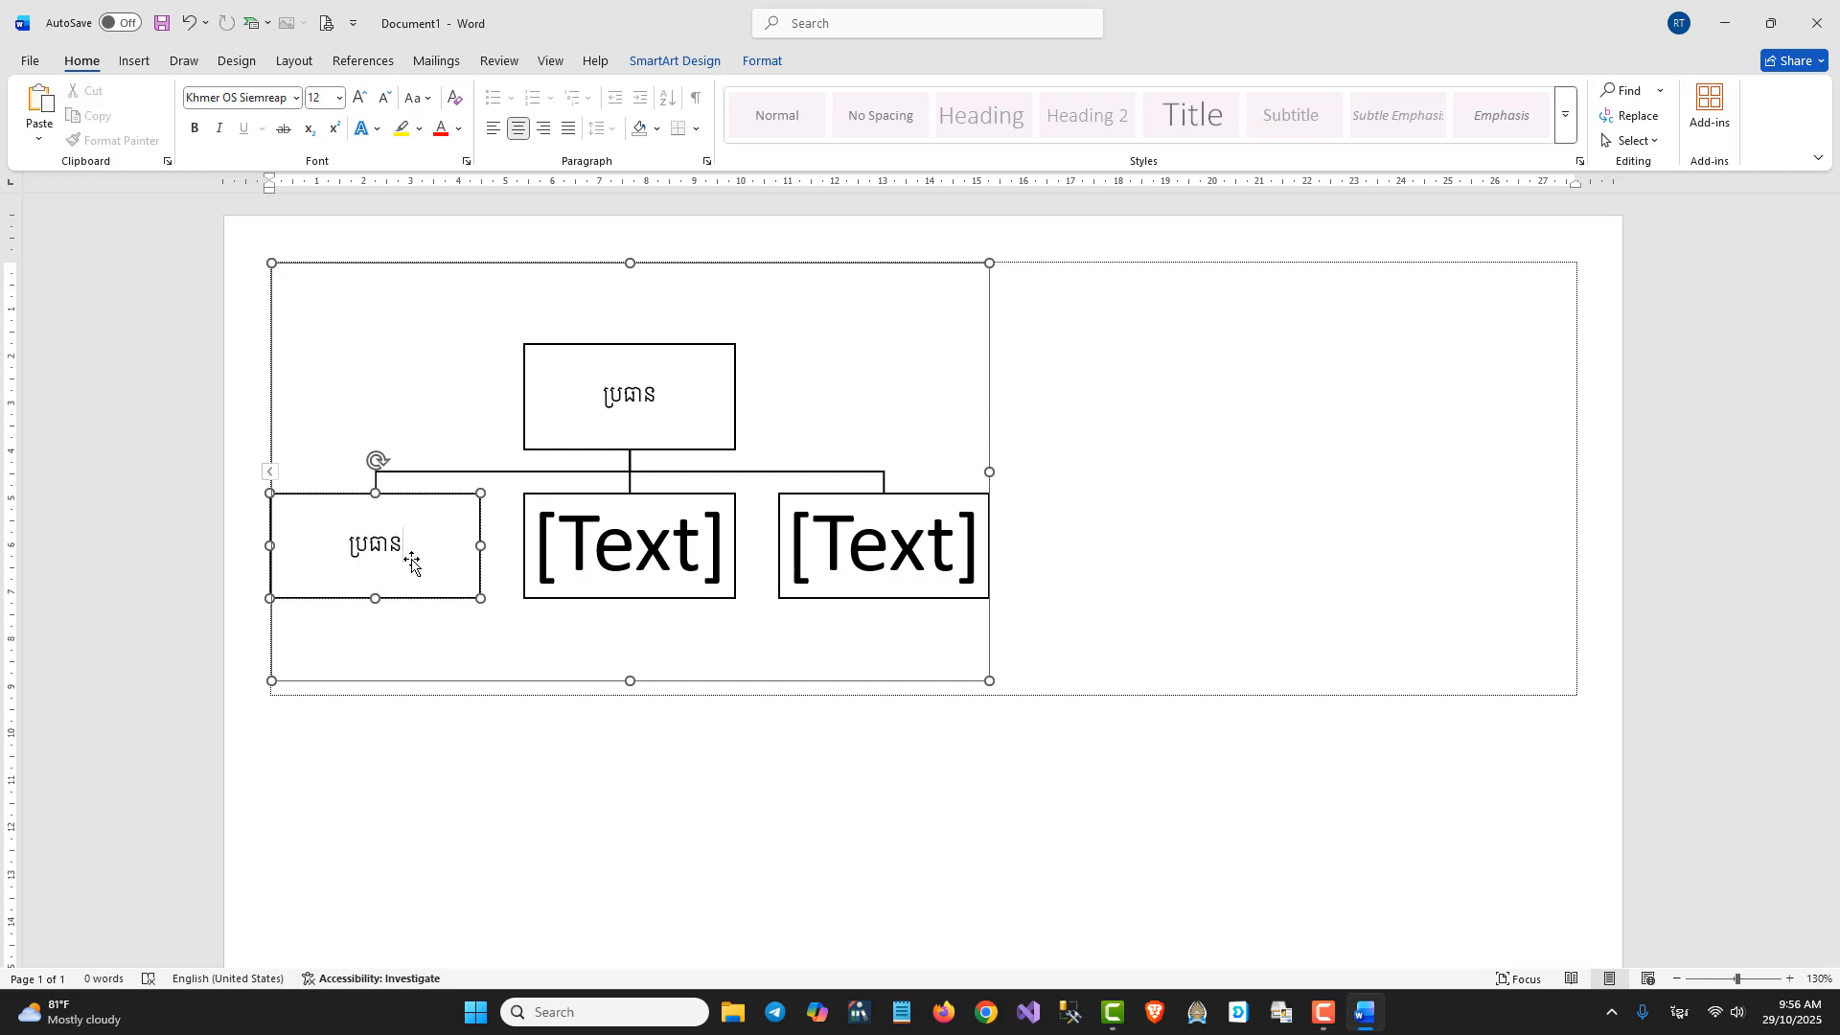
pyautogui.write('ទី១')
pyautogui.moveTo(335, 547); pyautogui.dragTo(399, 552)
pyautogui.rightClick(398, 549)
pyautogui.click(422, 583)
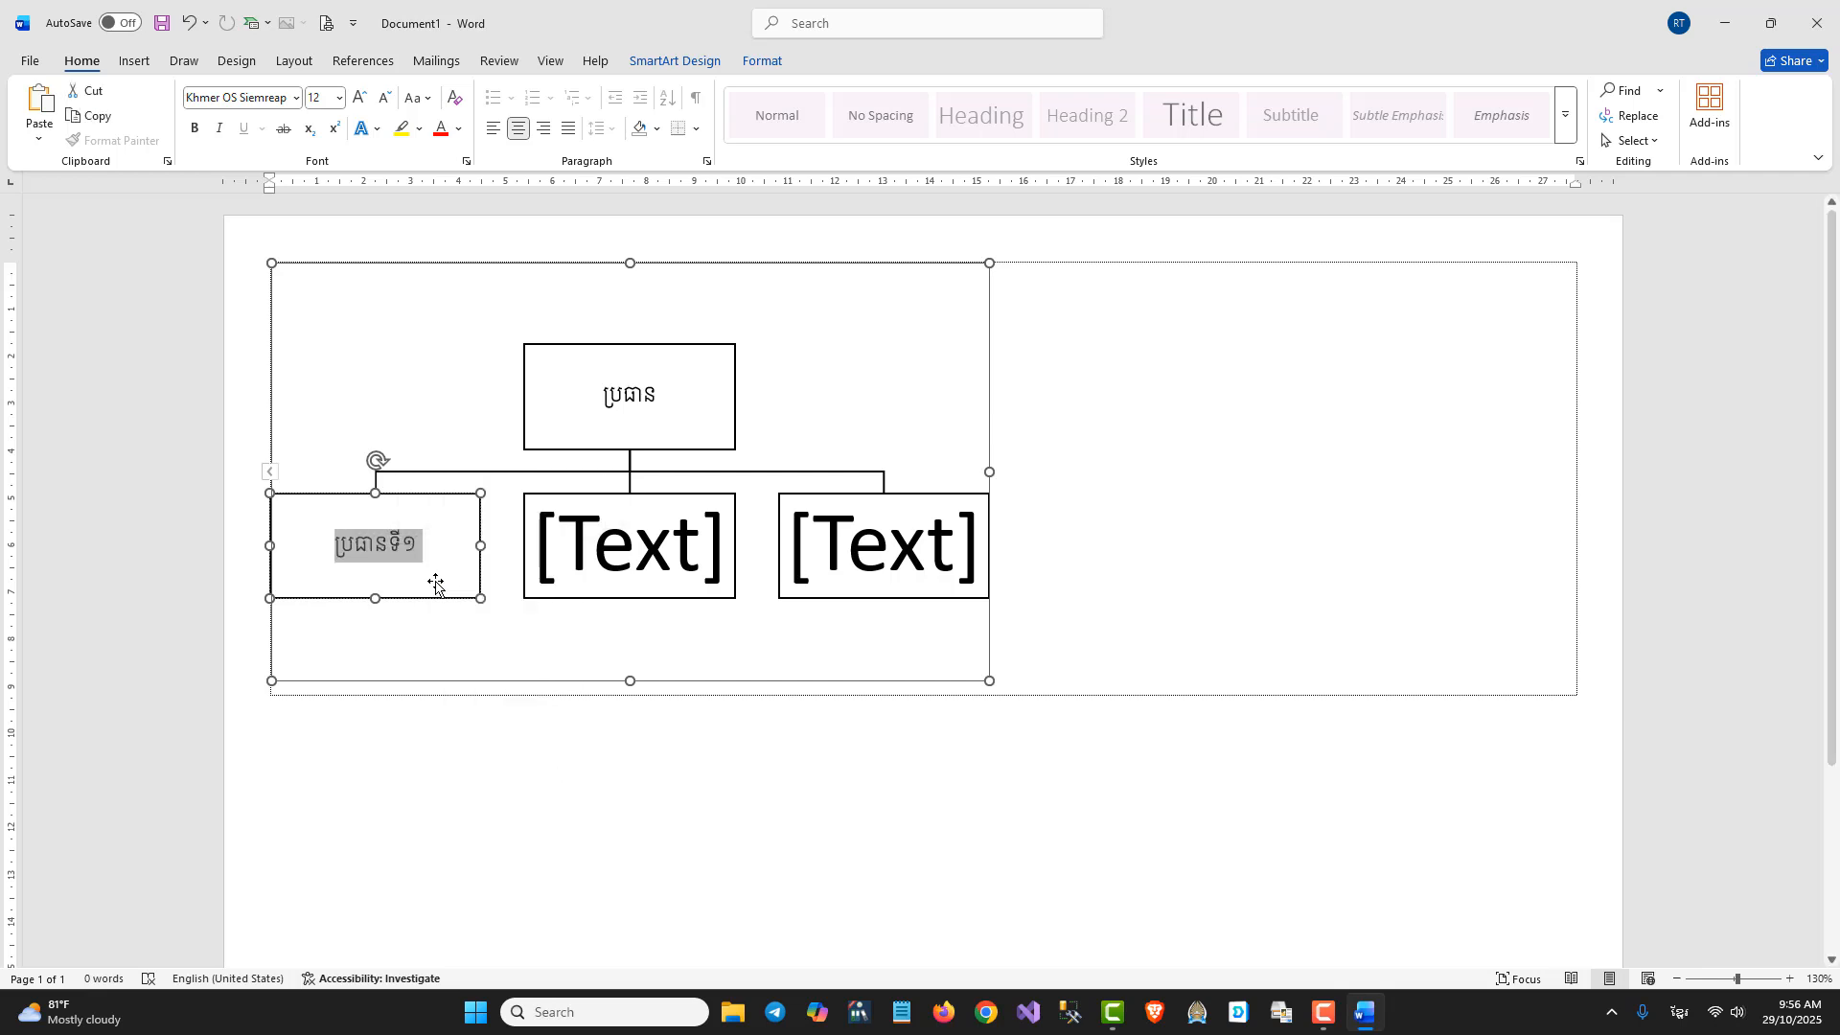
# - Paste the copied label into the middle bottom-row box and change it to read "ប្រធានទី២"
pyautogui.click(660, 542)
pyautogui.write('១')
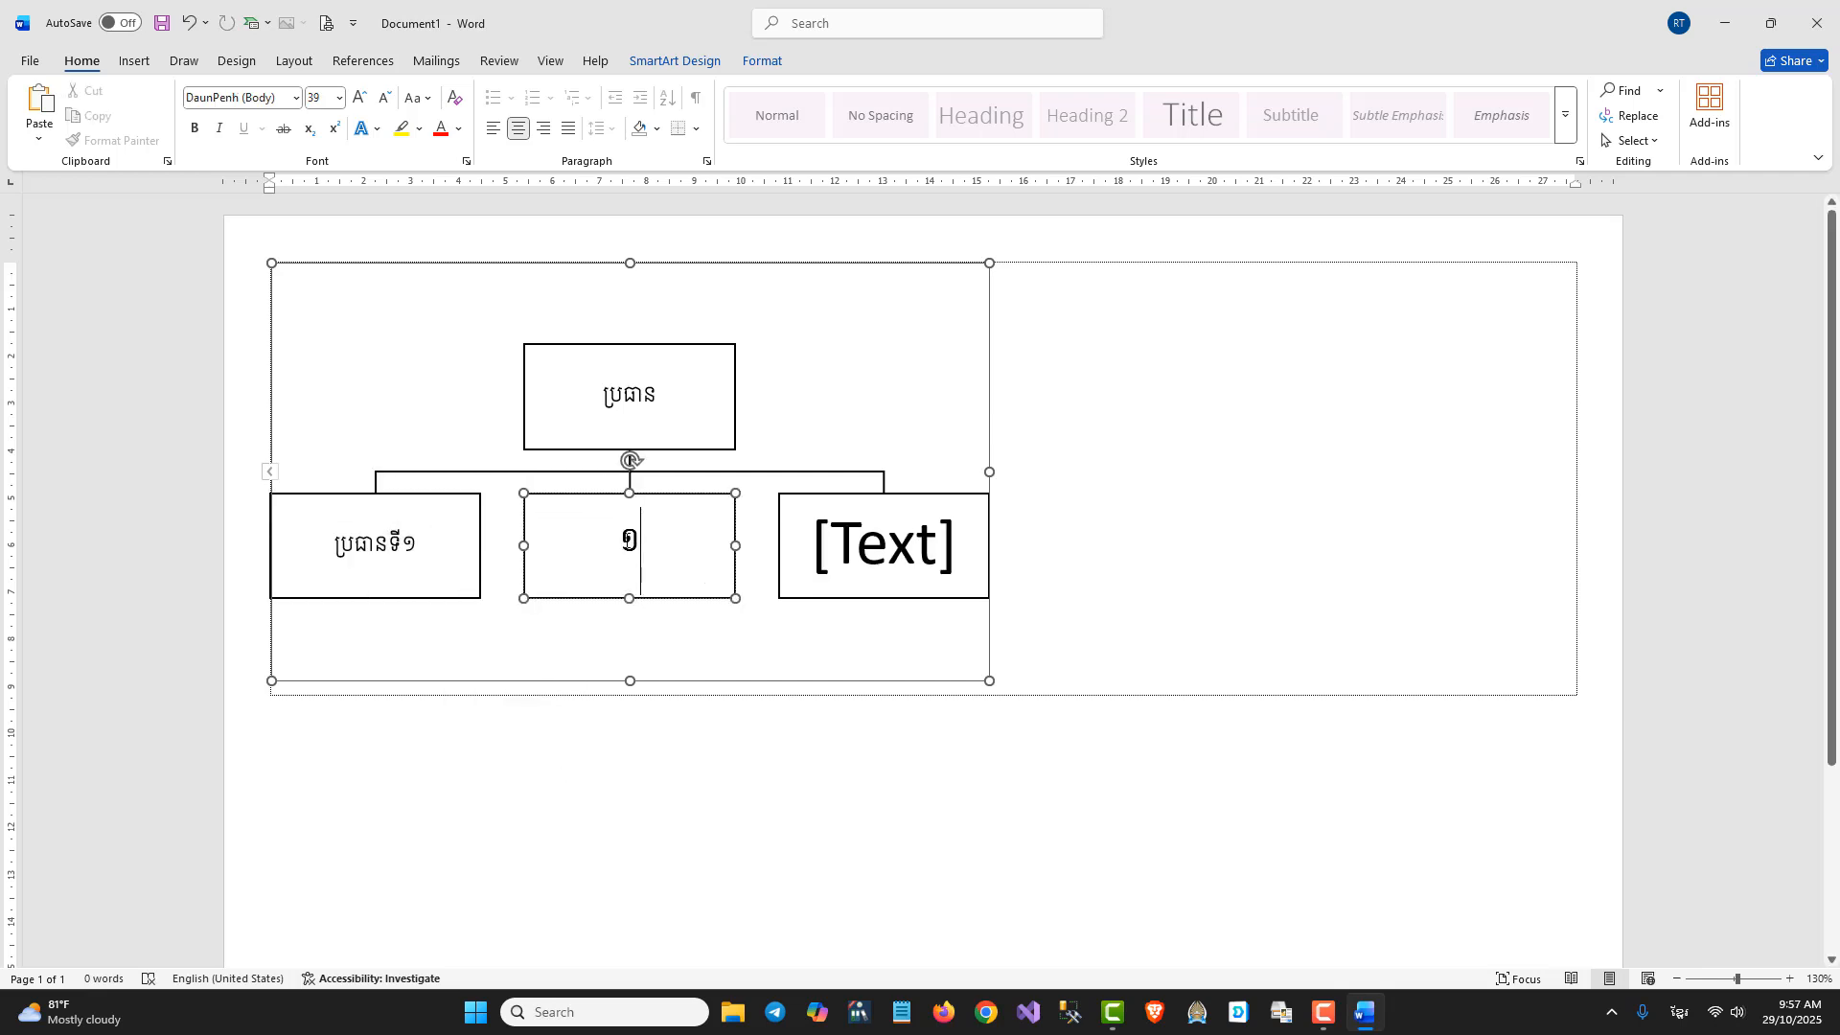
pyautogui.doubleClick(639, 546)
pyautogui.rightClick(641, 548)
pyautogui.click(744, 647)
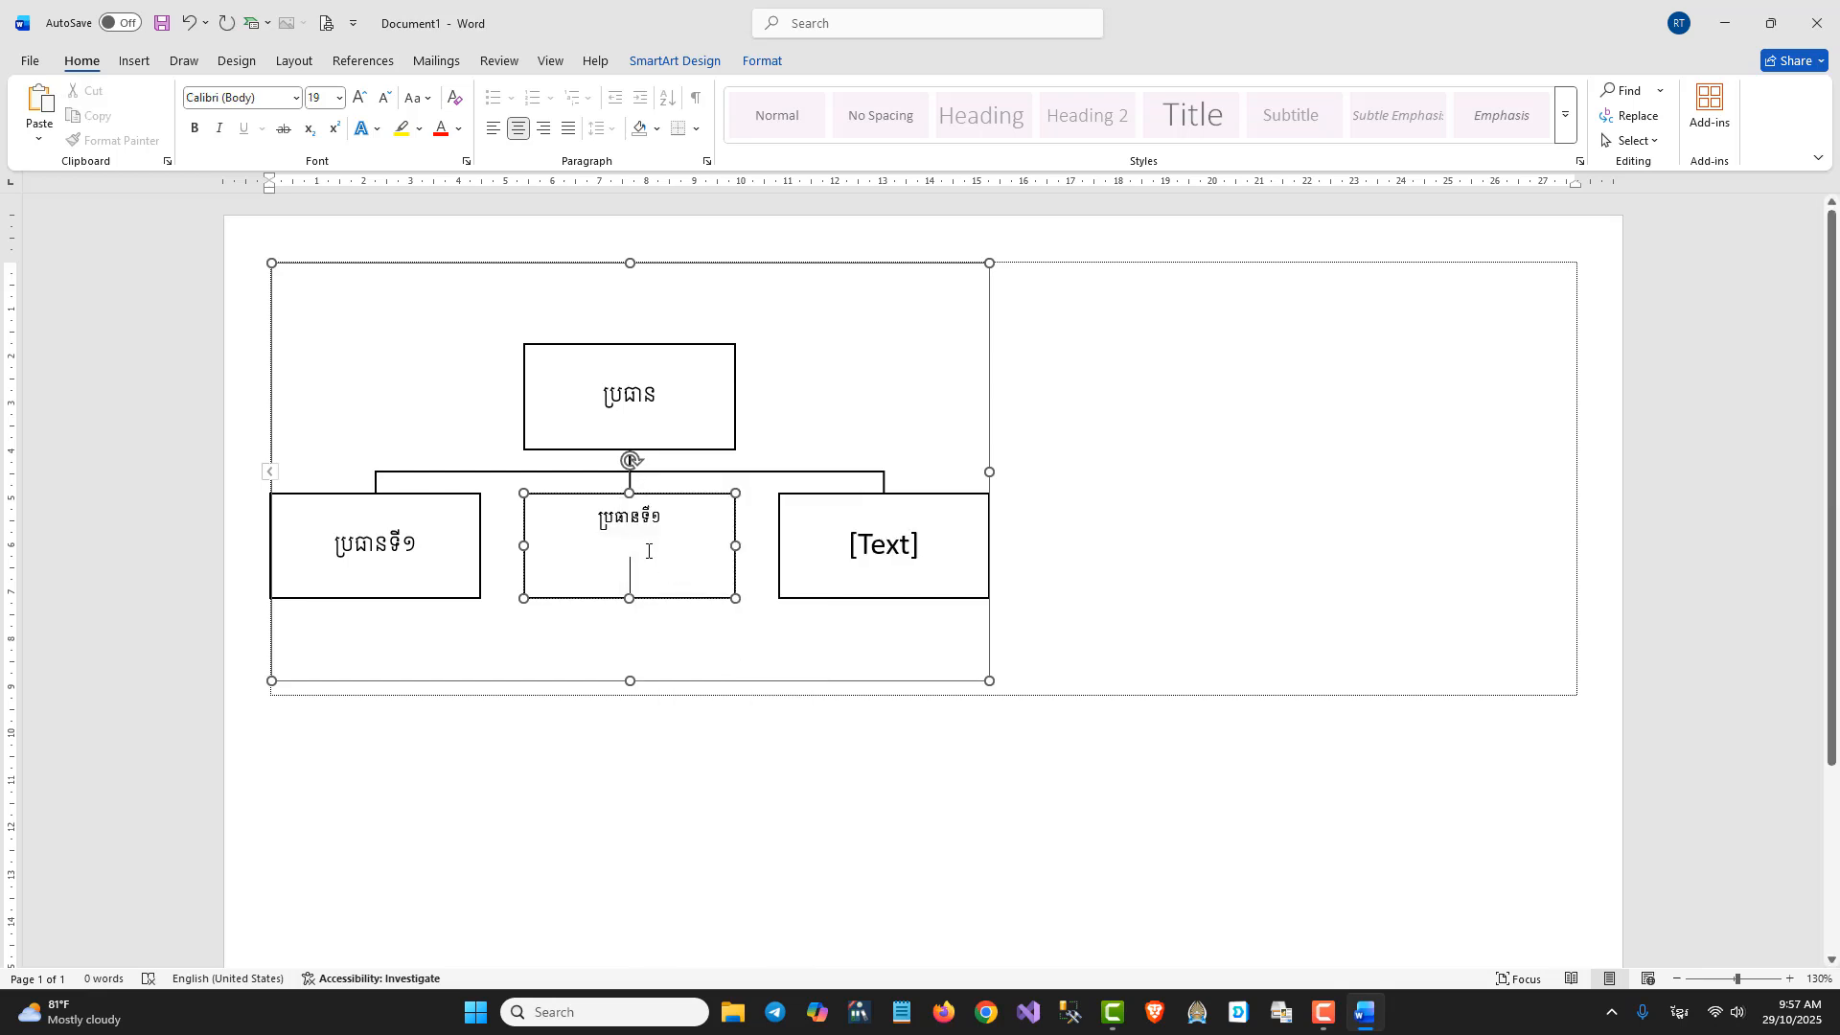
pyautogui.press('BackSpace')
pyautogui.press('BackSpace')
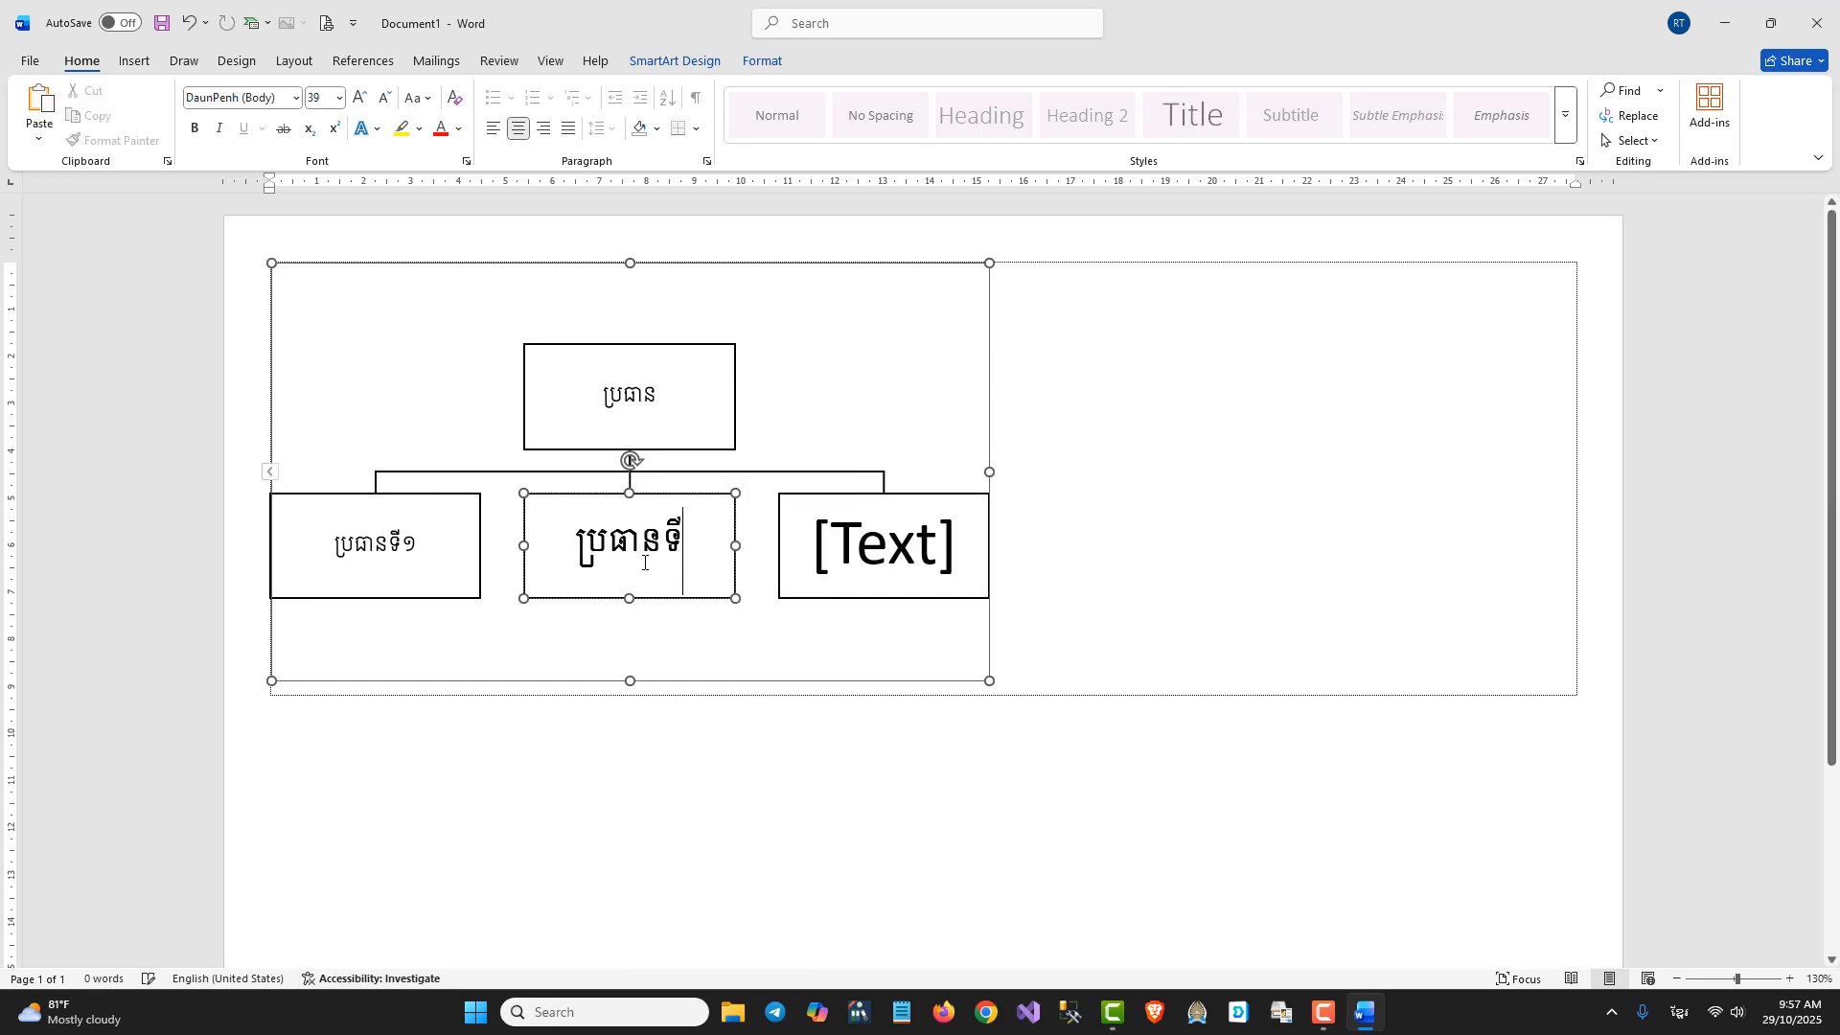
pyautogui.write('២')
# - Format the middle bottom-row box's text as Khmer OS Siemreap, size 12
pyautogui.moveTo(564, 542); pyautogui.dragTo(713, 546)
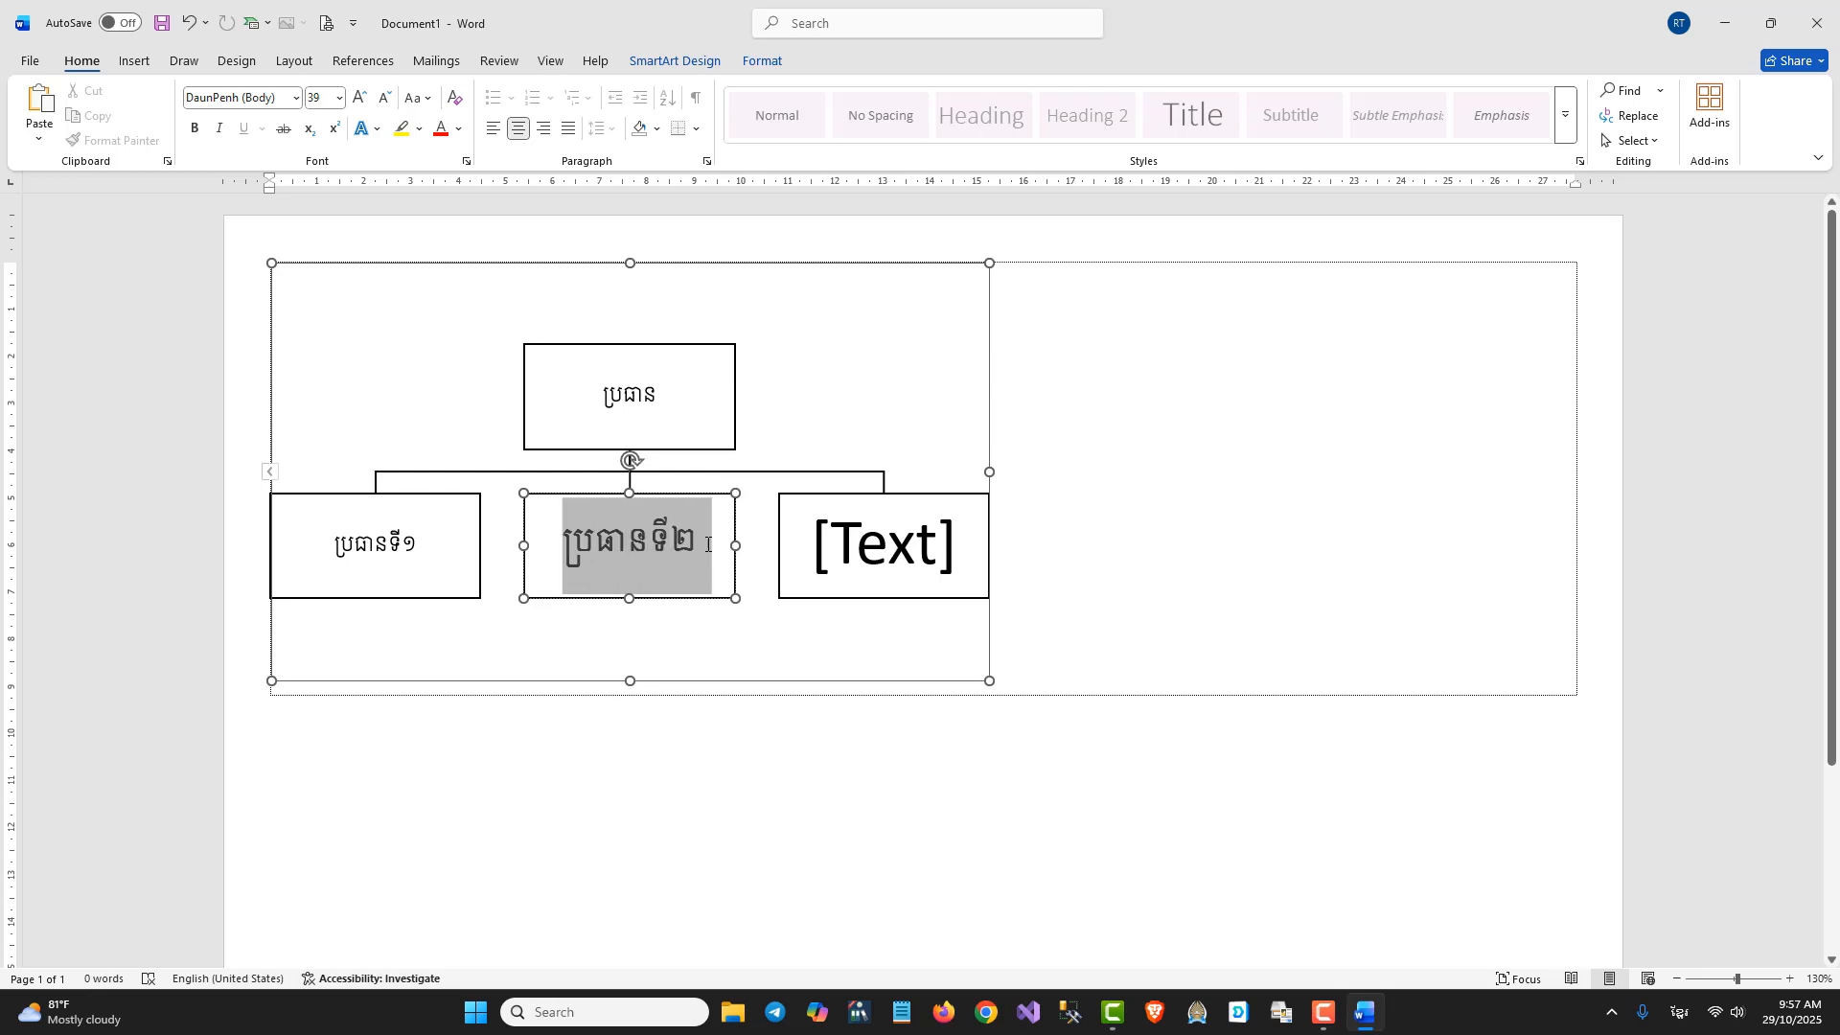
pyautogui.click(296, 97)
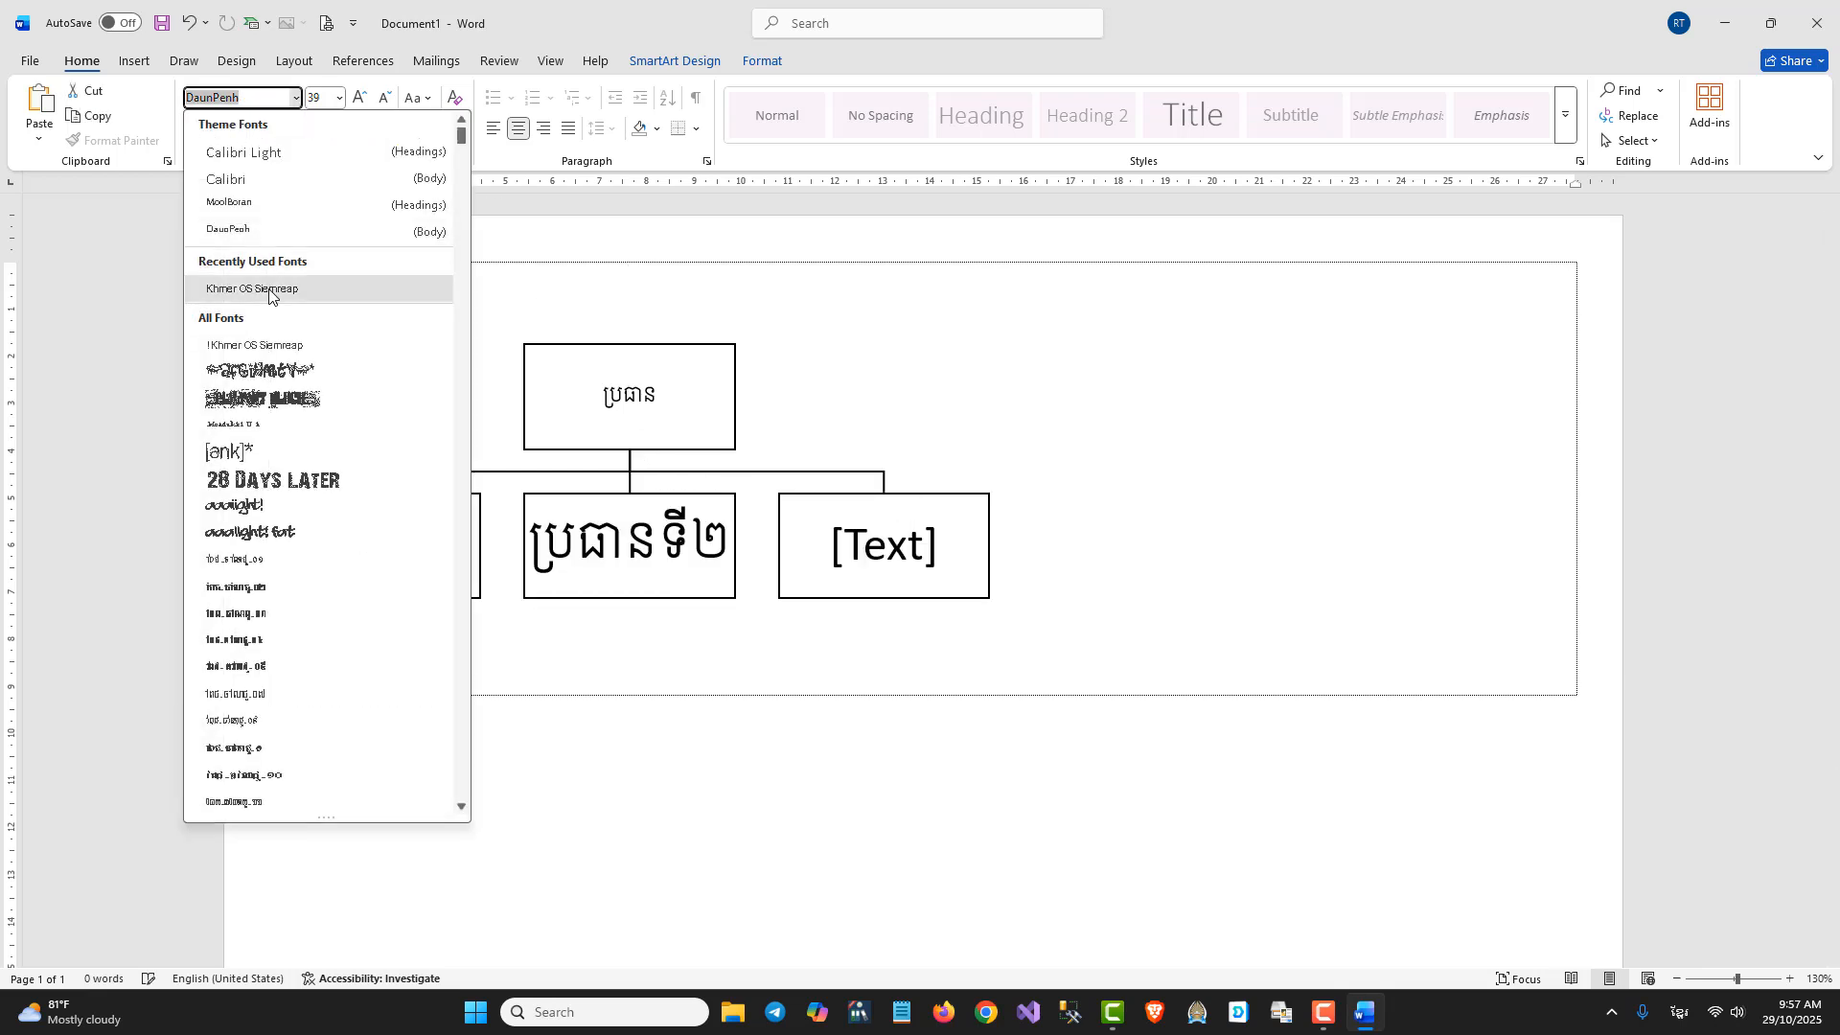
pyautogui.click(271, 289)
pyautogui.click(339, 97)
pyautogui.click(327, 253)
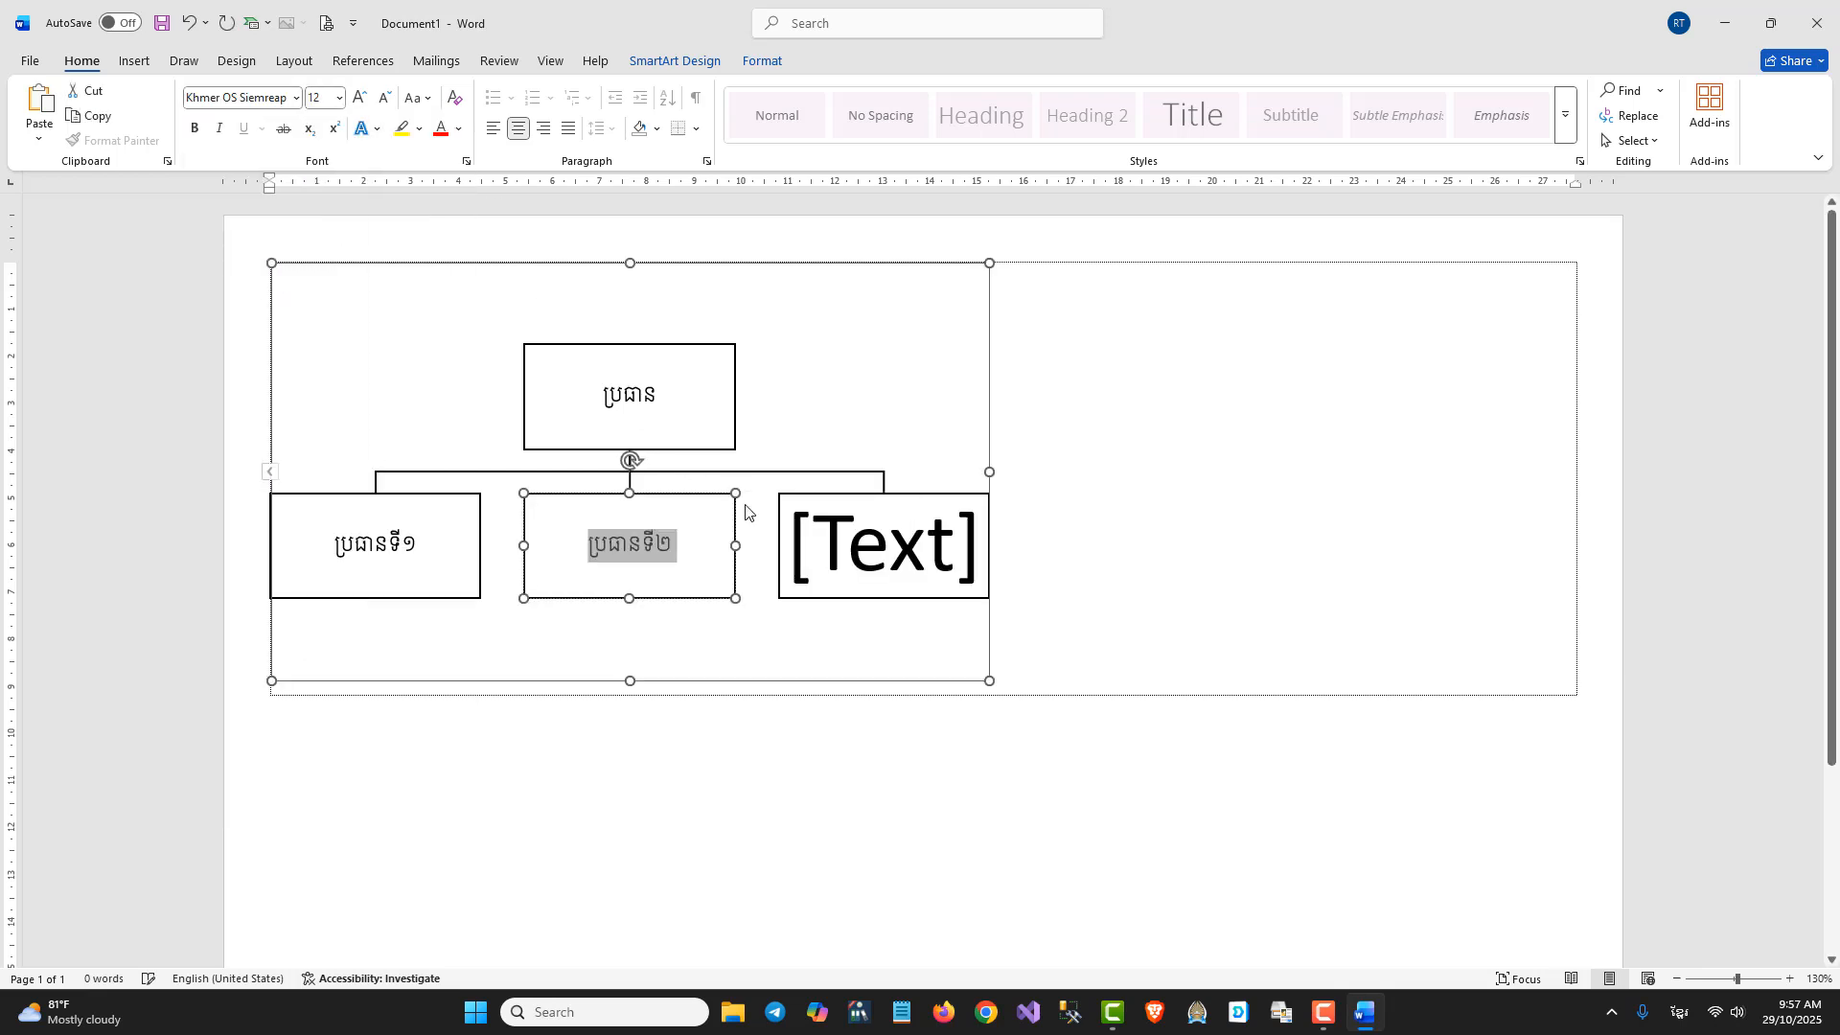
# - Paste the copied label "ប្រធានទី១" into the third bottom-row box and remove the extra character and line
pyautogui.click(844, 537)
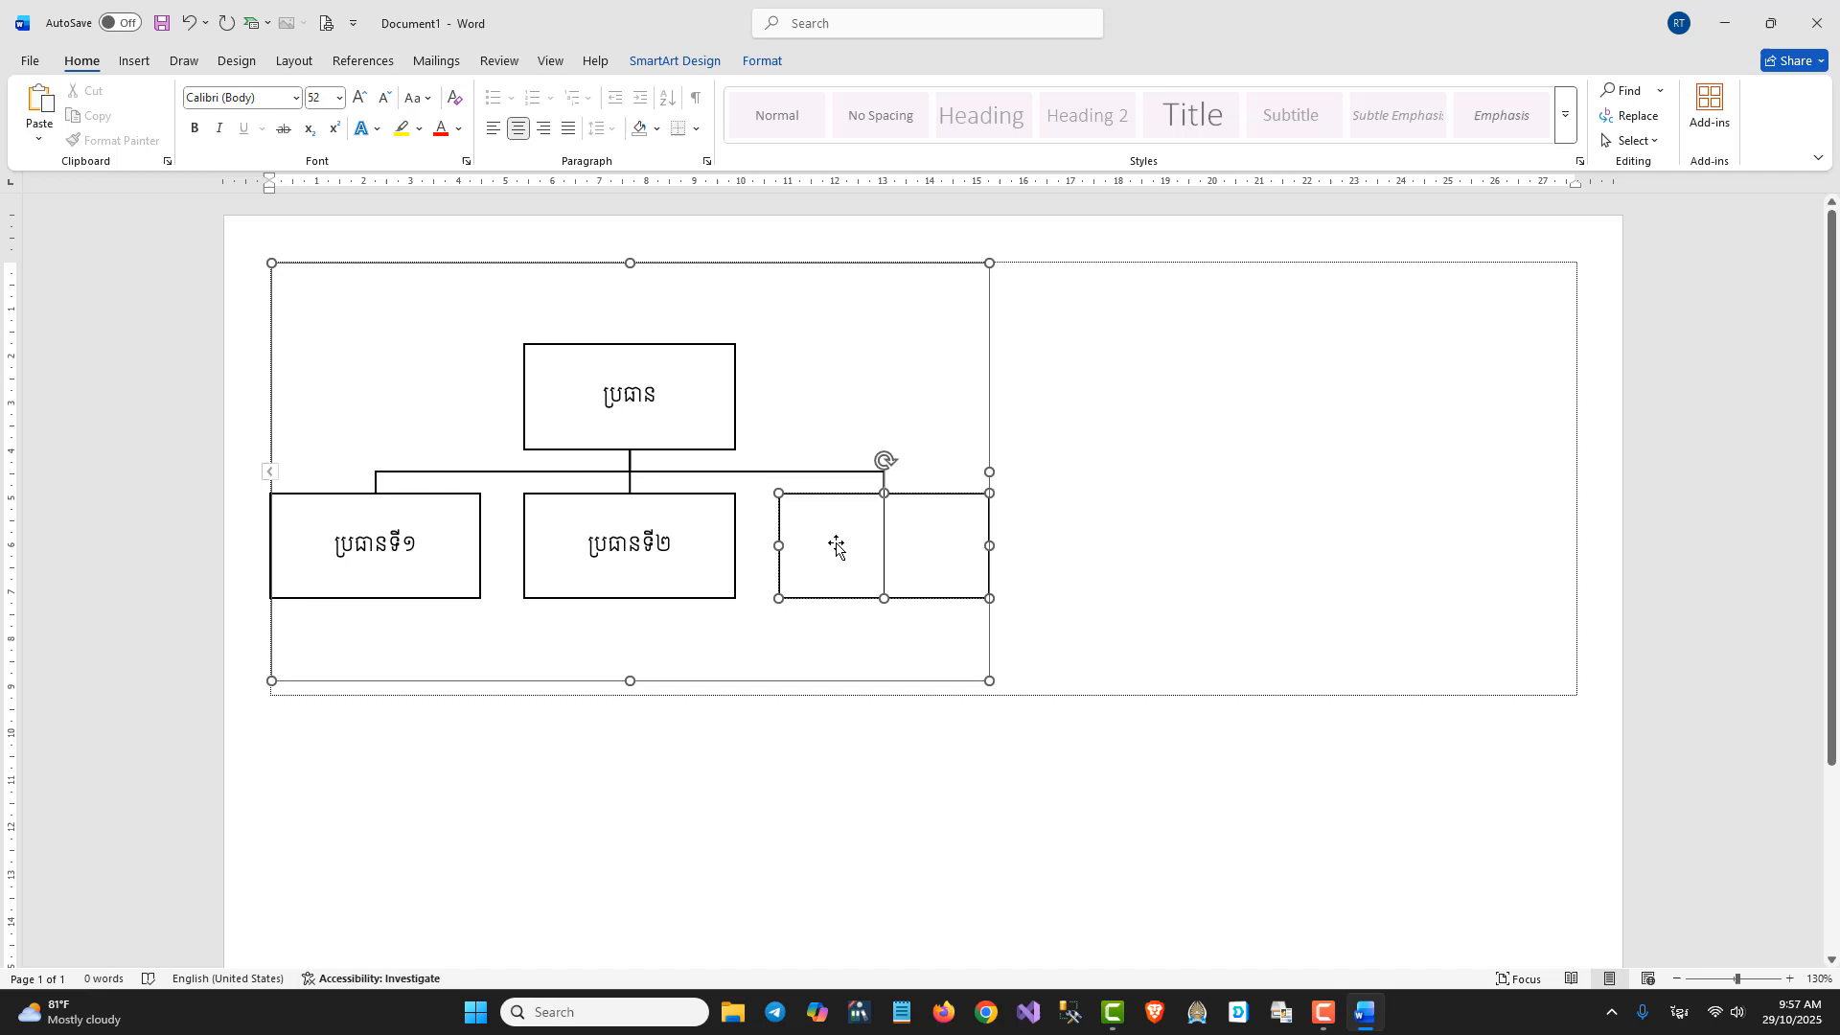
pyautogui.write('ផ')
pyautogui.rightClick(883, 522)
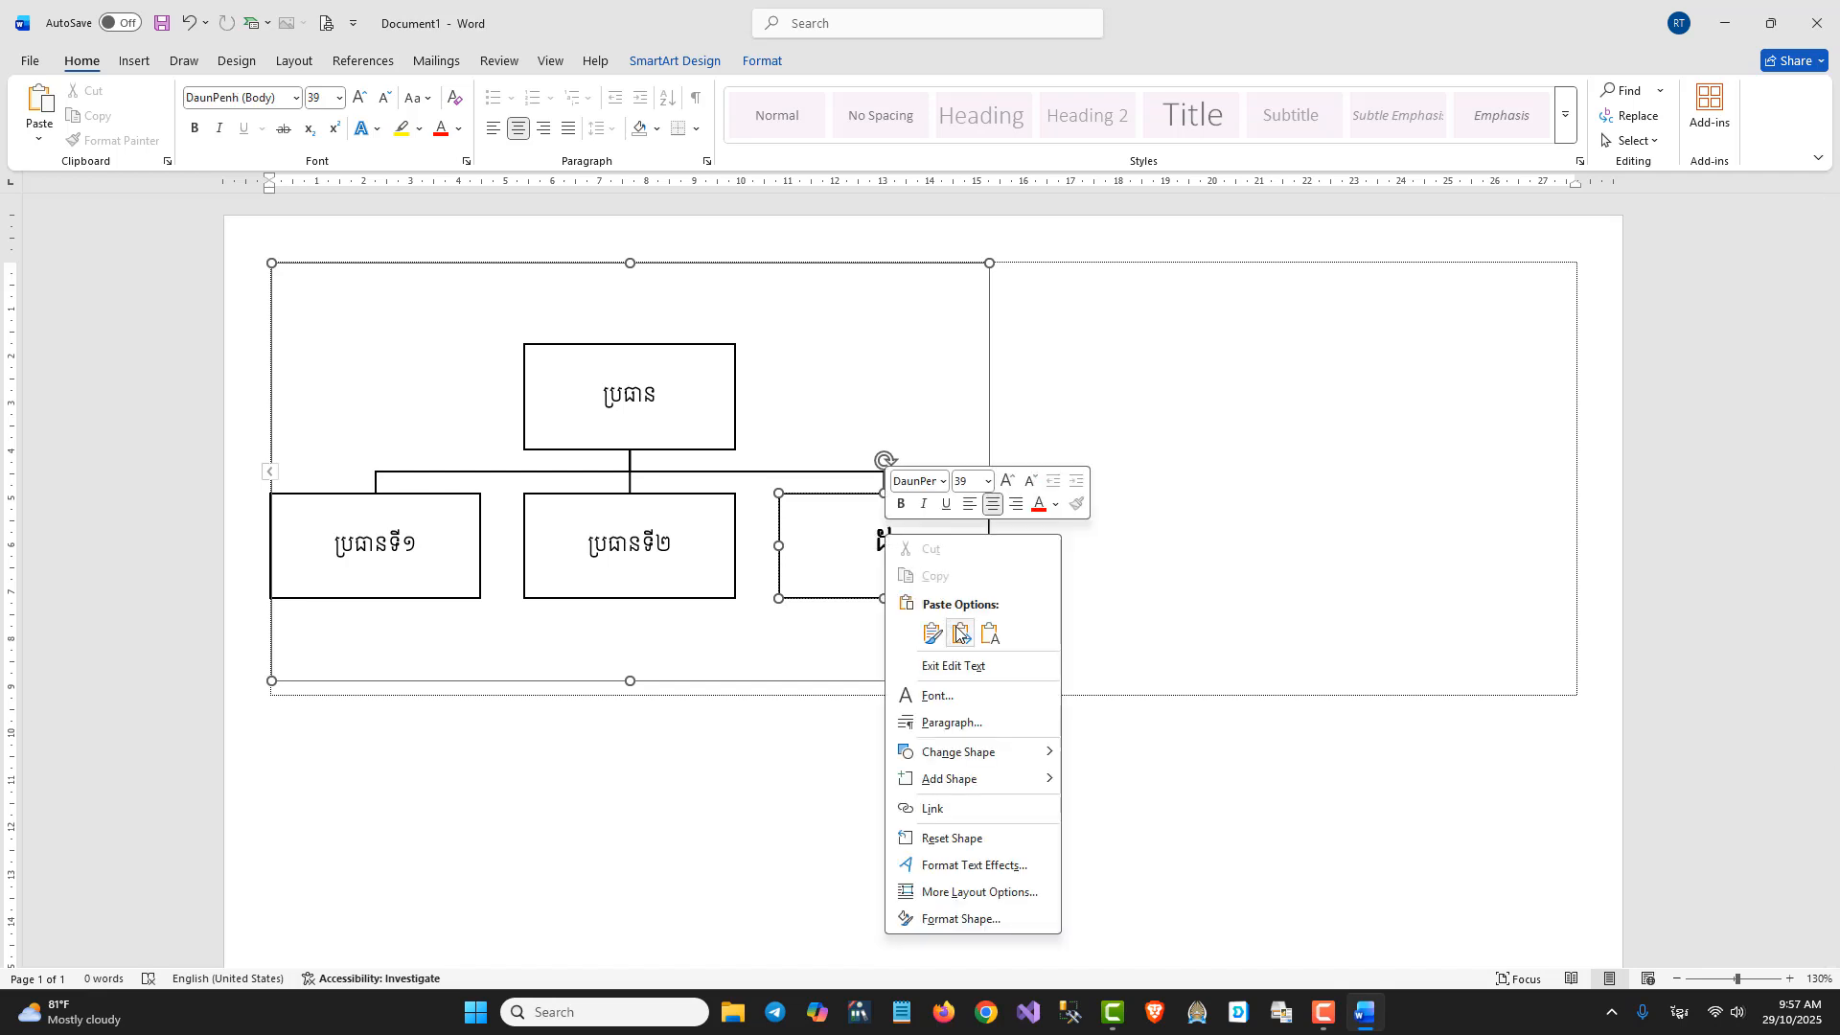
pyautogui.click(984, 633)
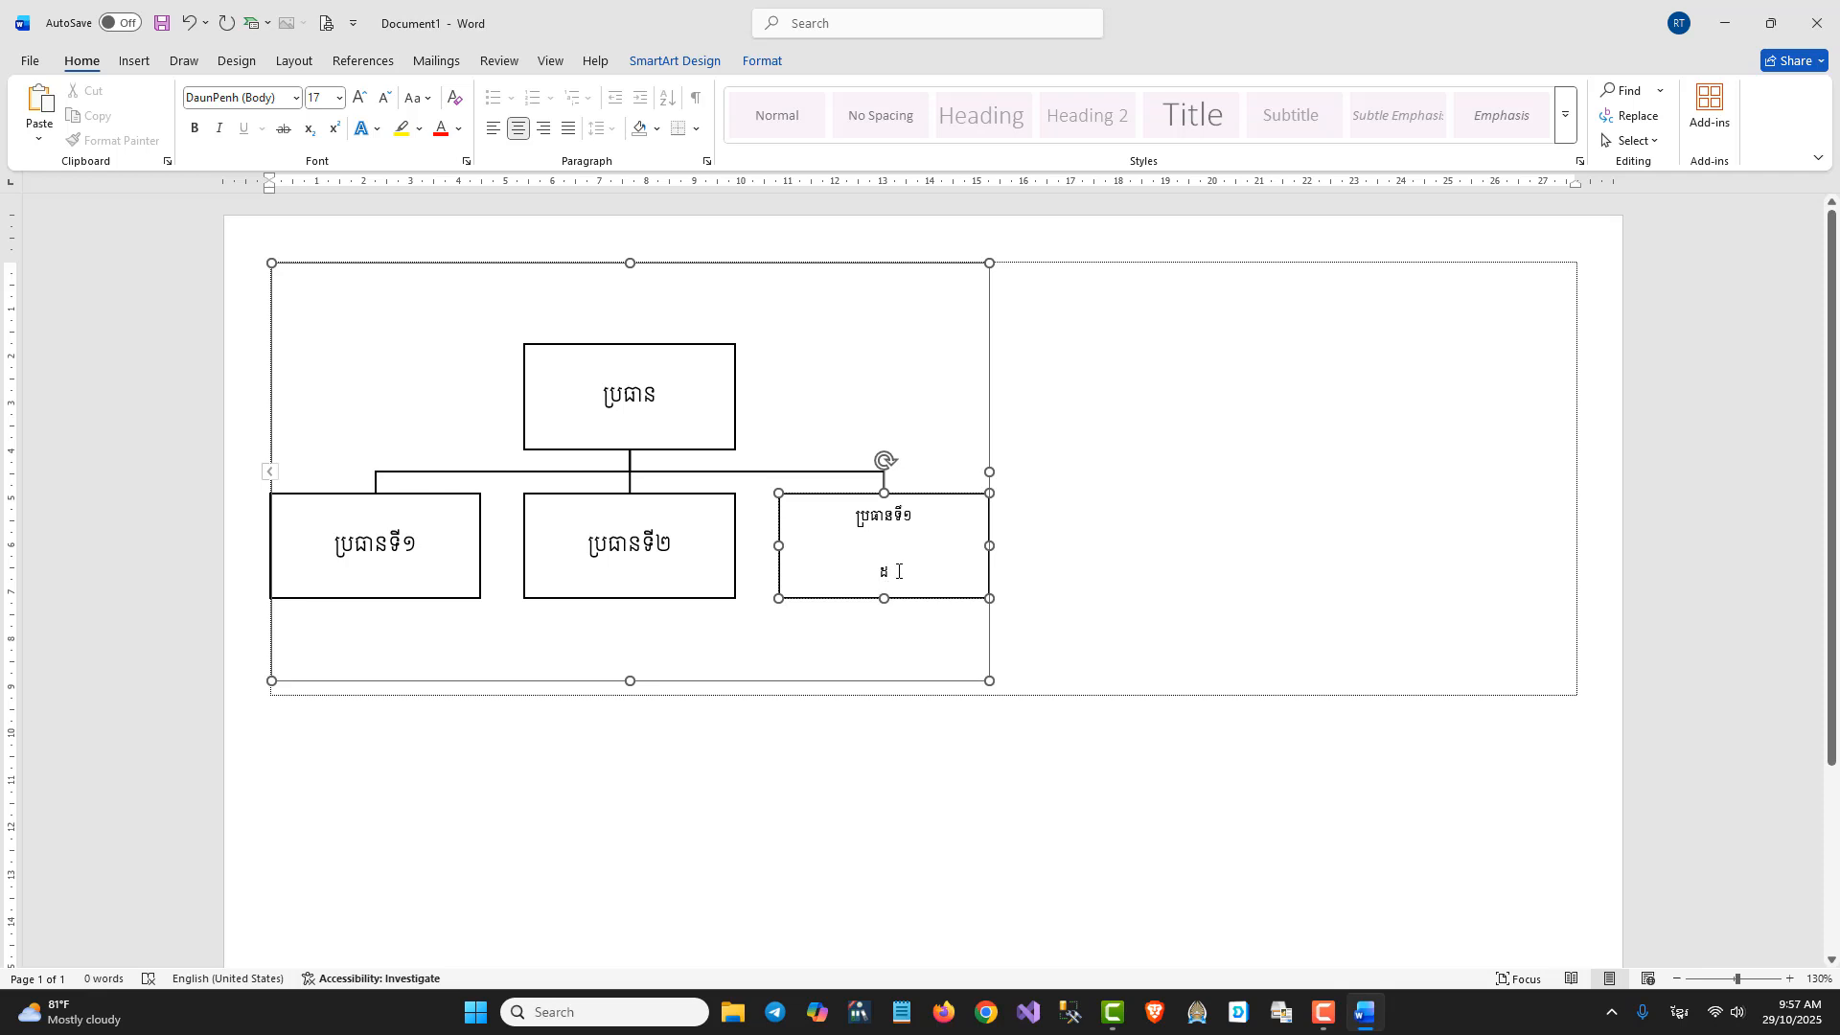
pyautogui.press('BackSpace')
pyautogui.press('BackSpace')
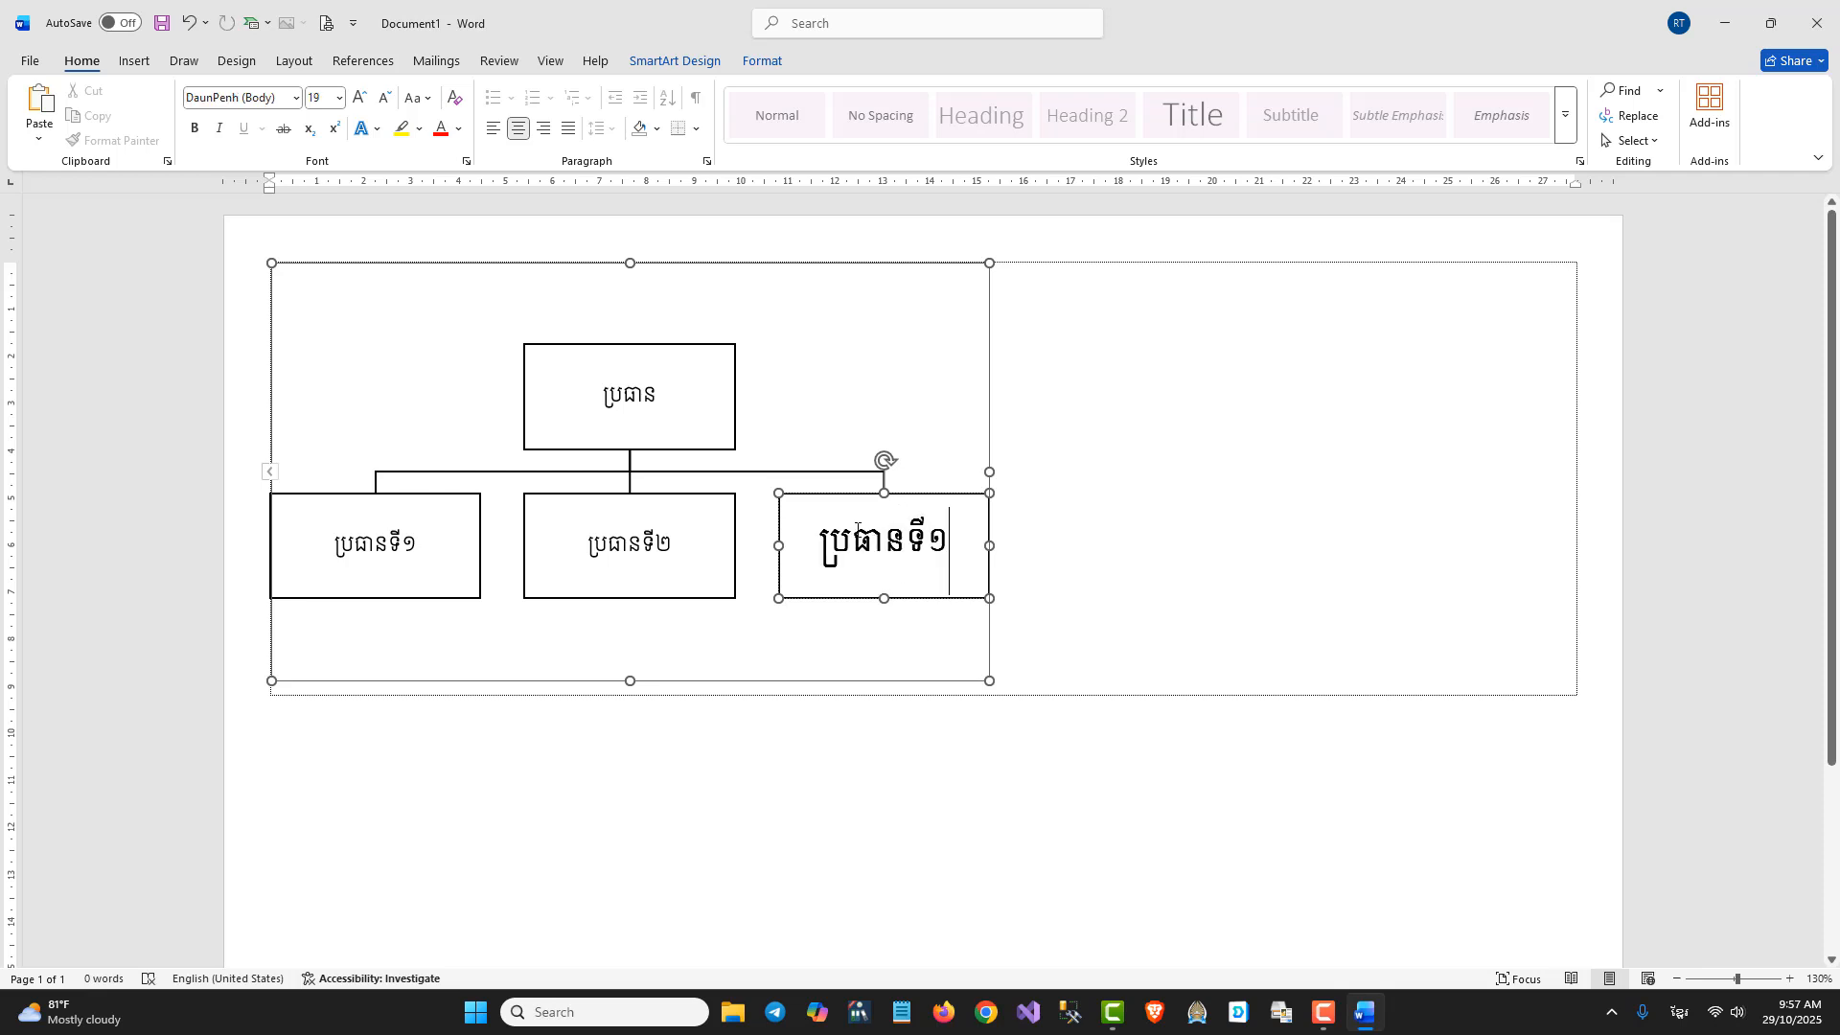
# - Format the third bottom-row box's text as Khmer OS Siemreap, size 12
pyautogui.moveTo(822, 542); pyautogui.dragTo(963, 545)
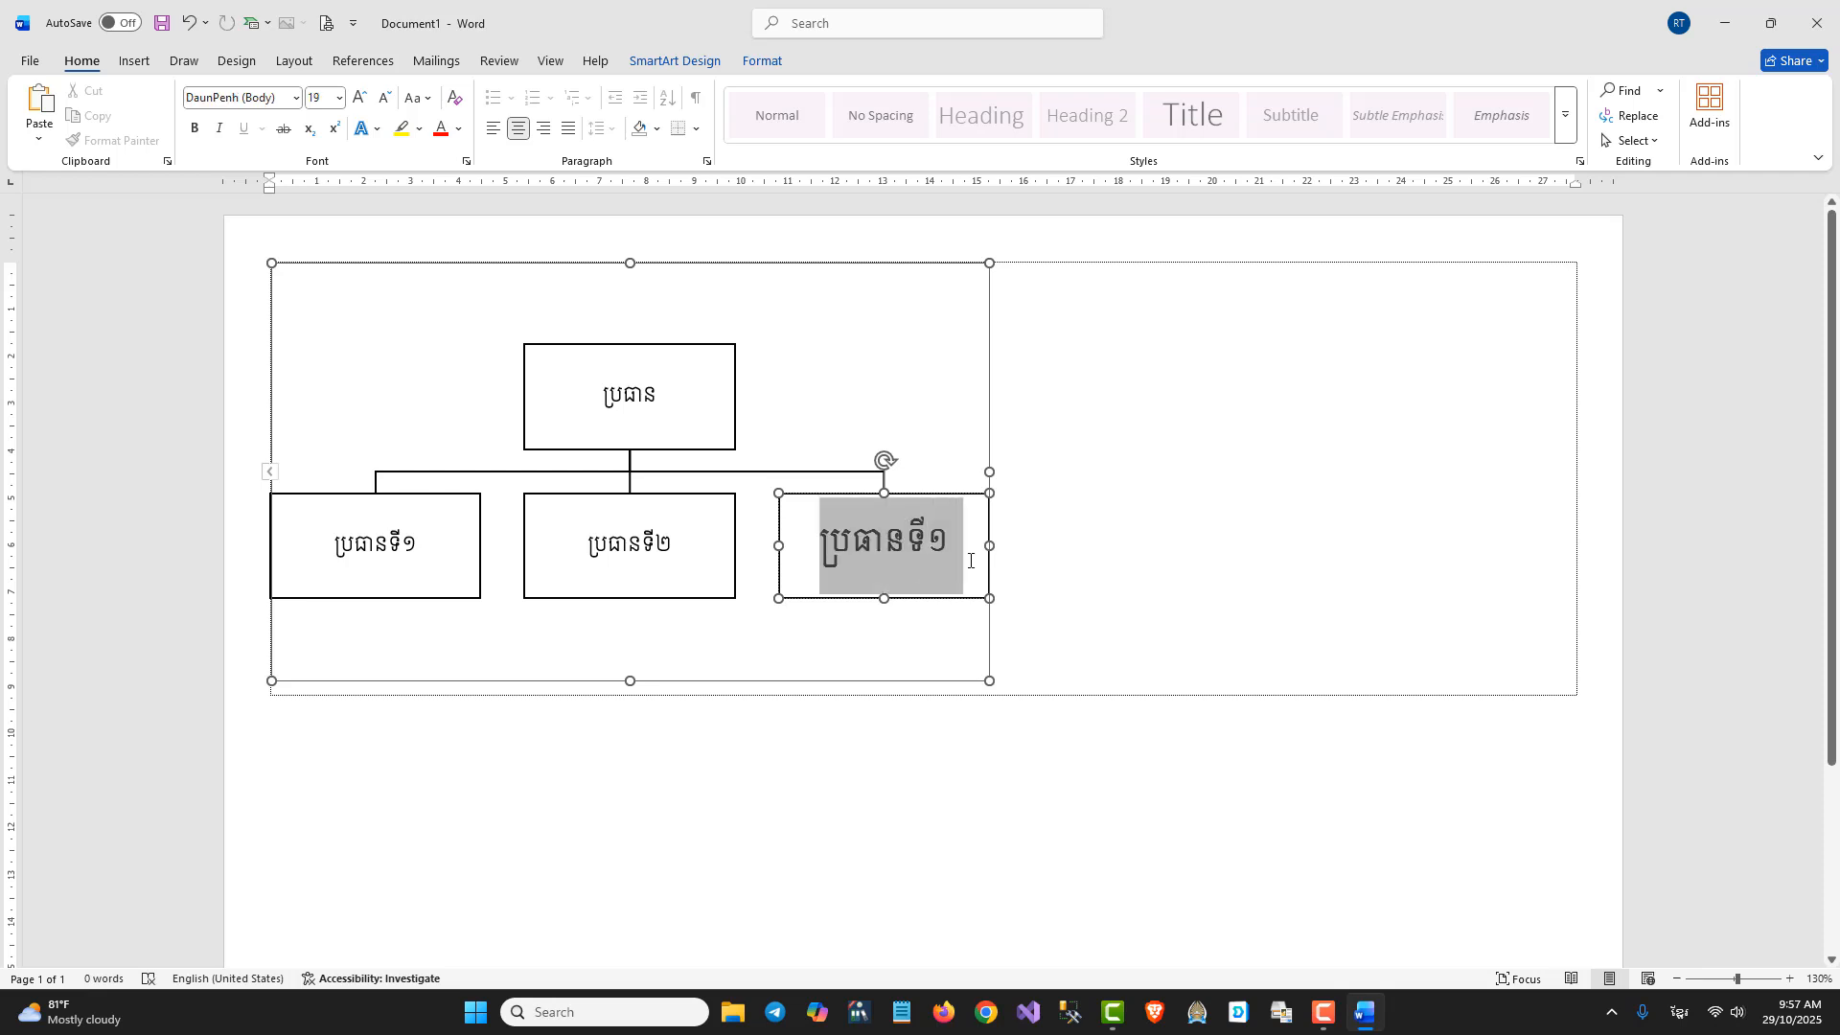
pyautogui.click(295, 97)
pyautogui.click(278, 286)
pyautogui.click(340, 96)
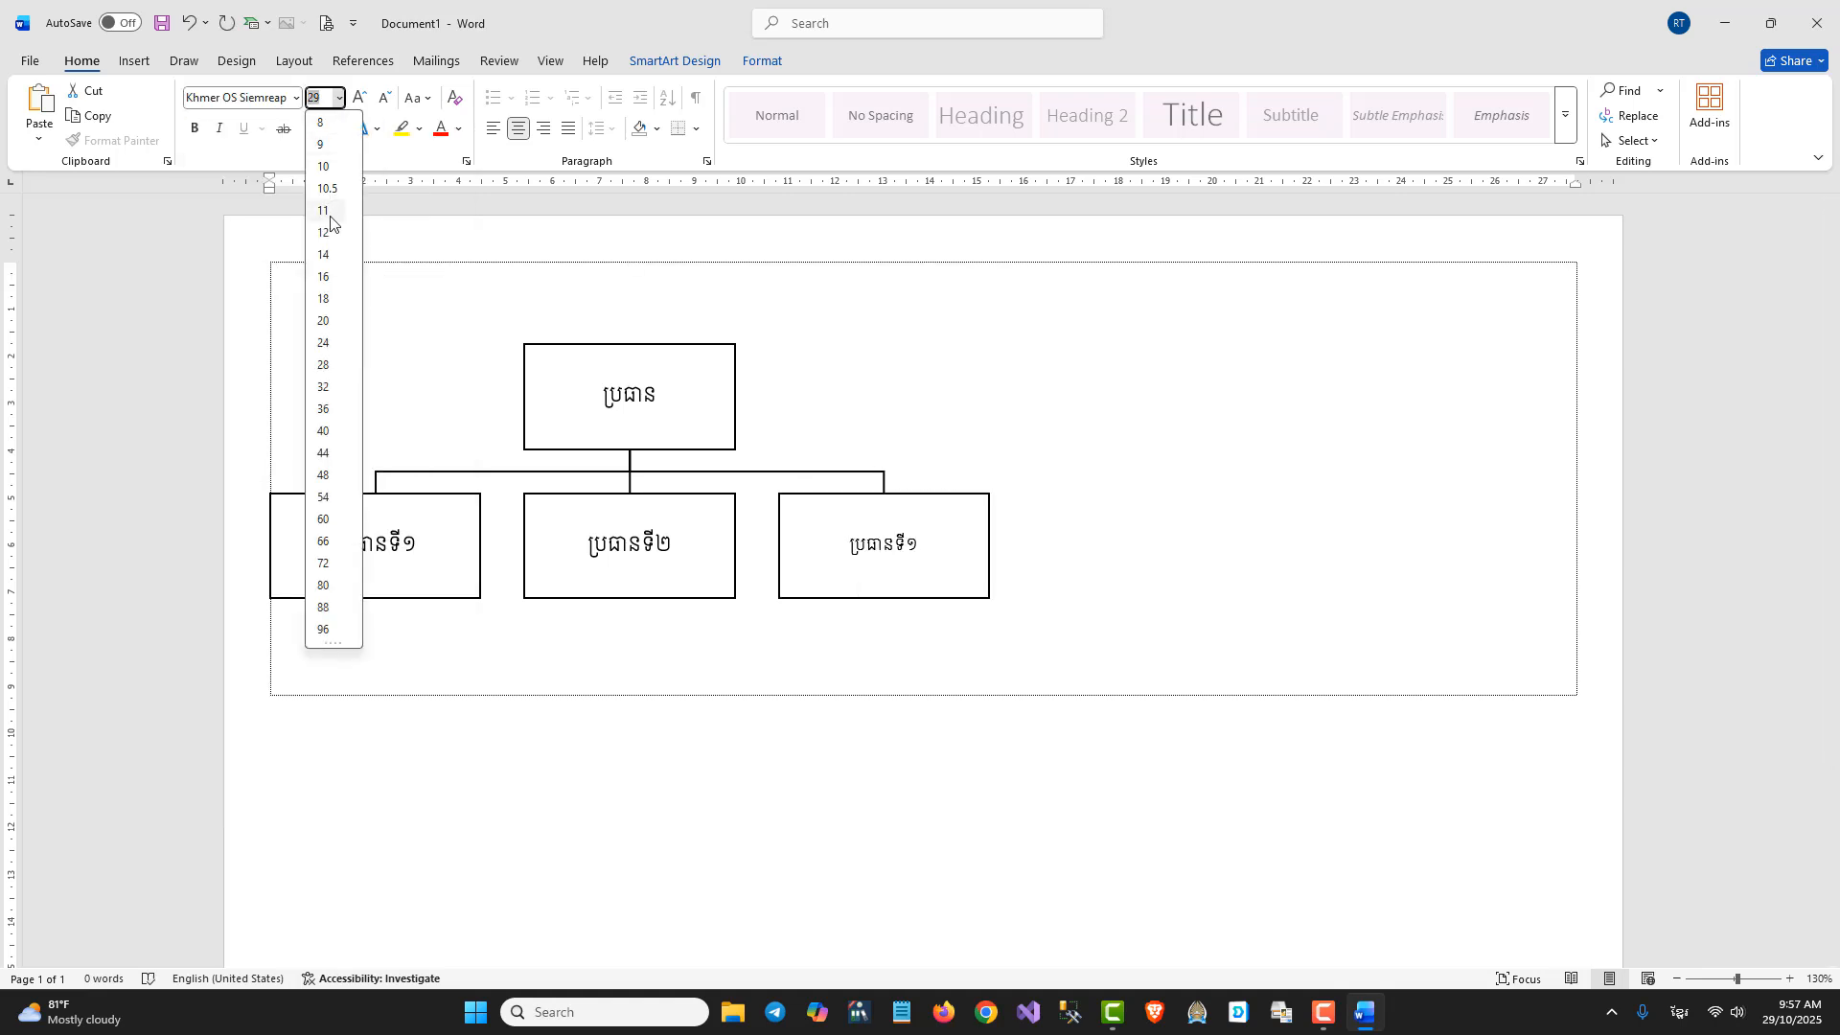
pyautogui.press('Escape')
pyautogui.click(1179, 562)
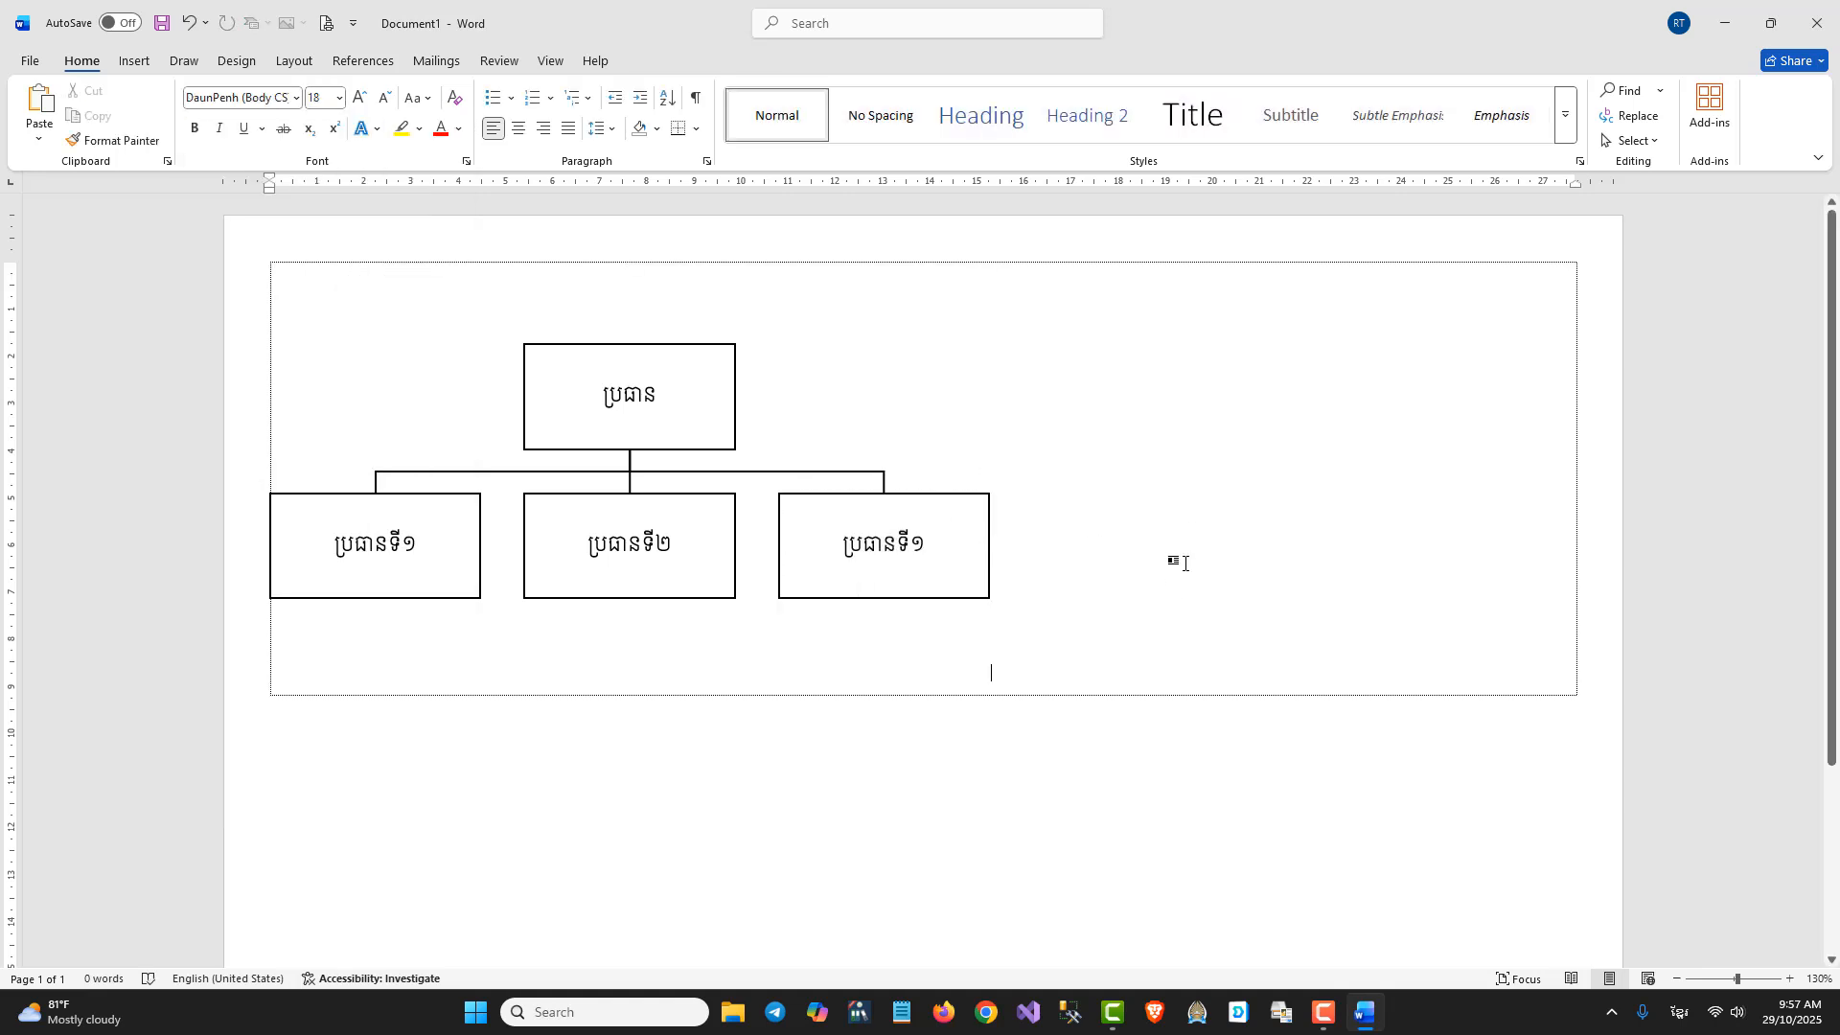
# - Add the prefix "អនុ" before the text in the first and middle bottom-row boxes
pyautogui.click(353, 545)
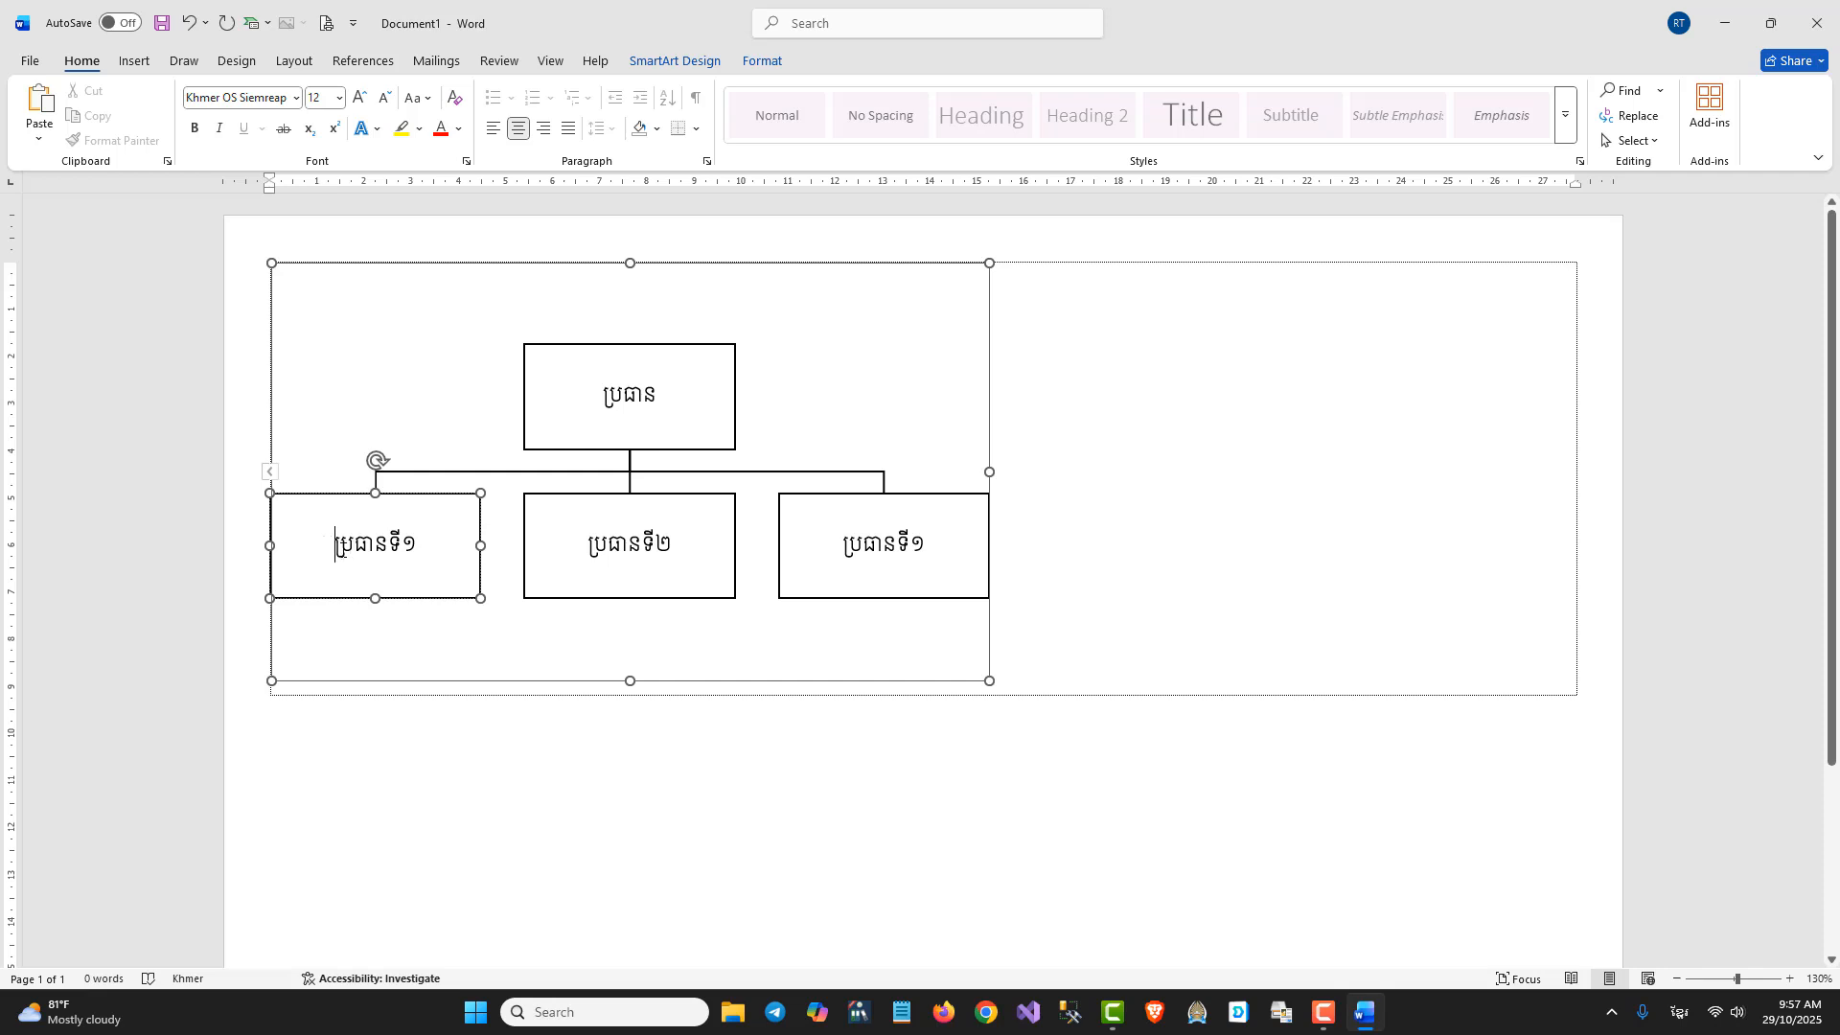
pyautogui.write('អនុ')
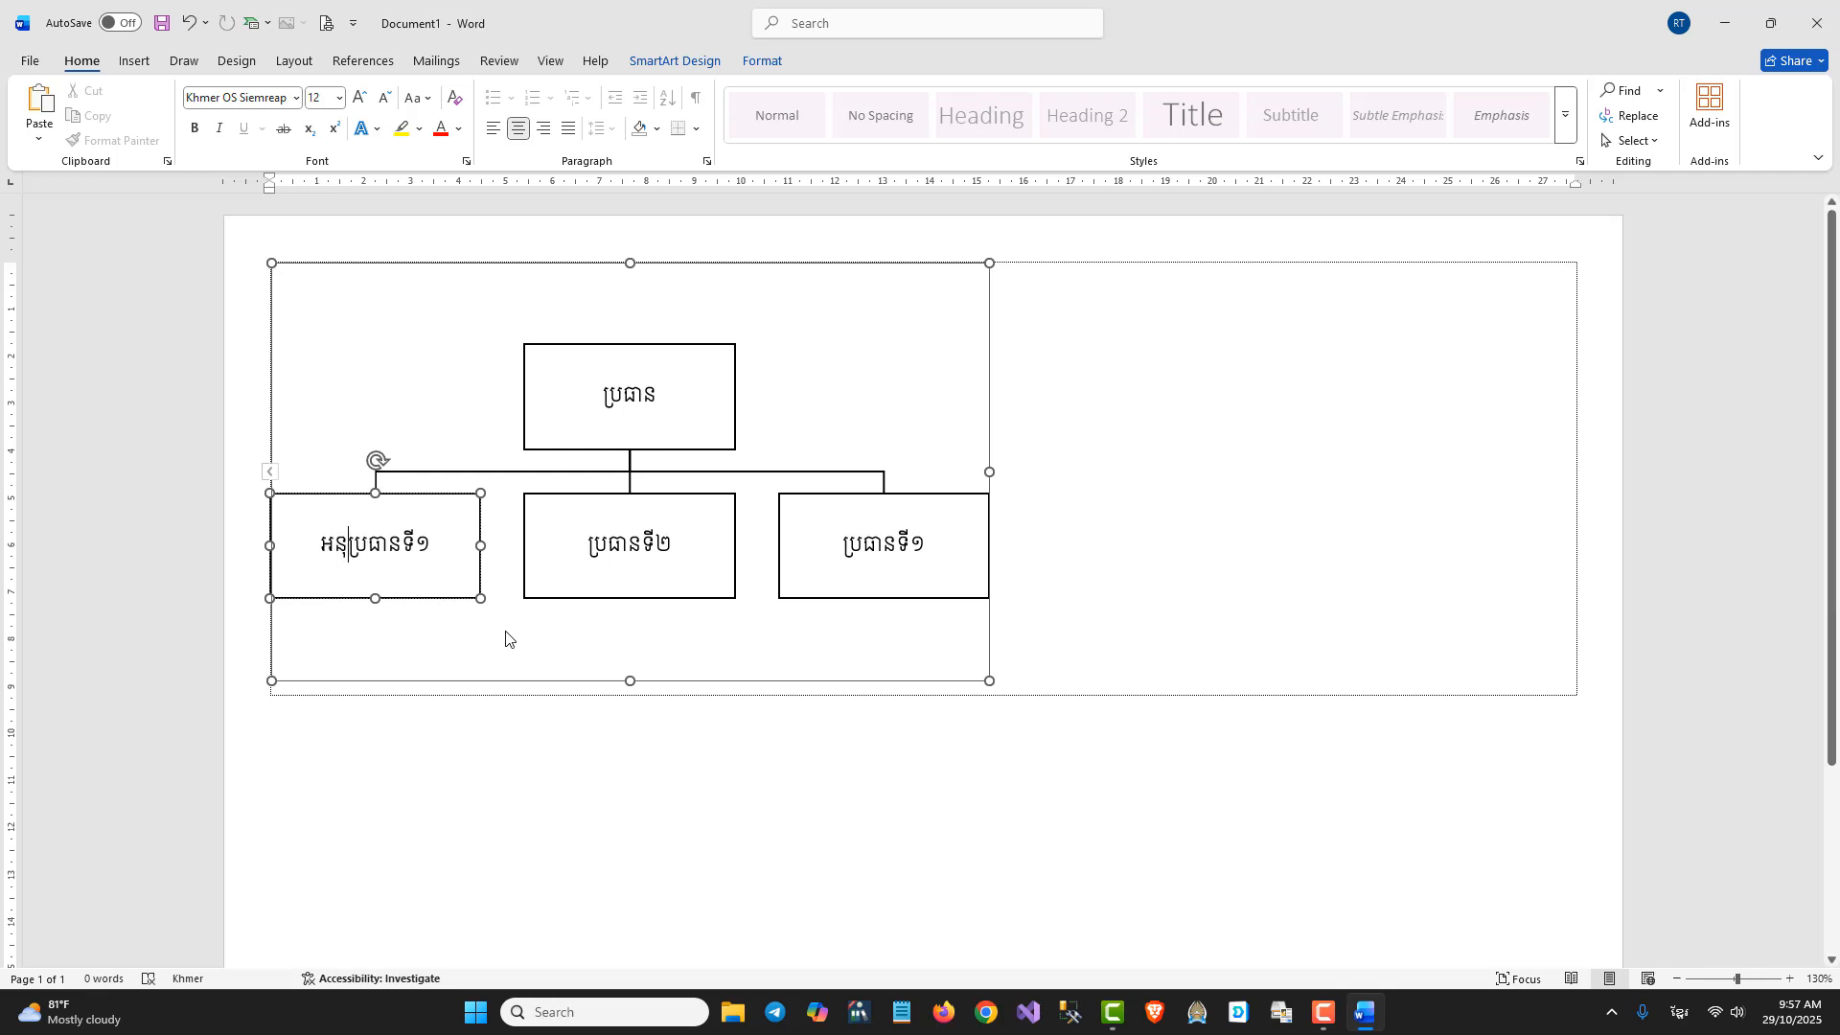
pyautogui.click(586, 546)
pyautogui.write('អនុ')
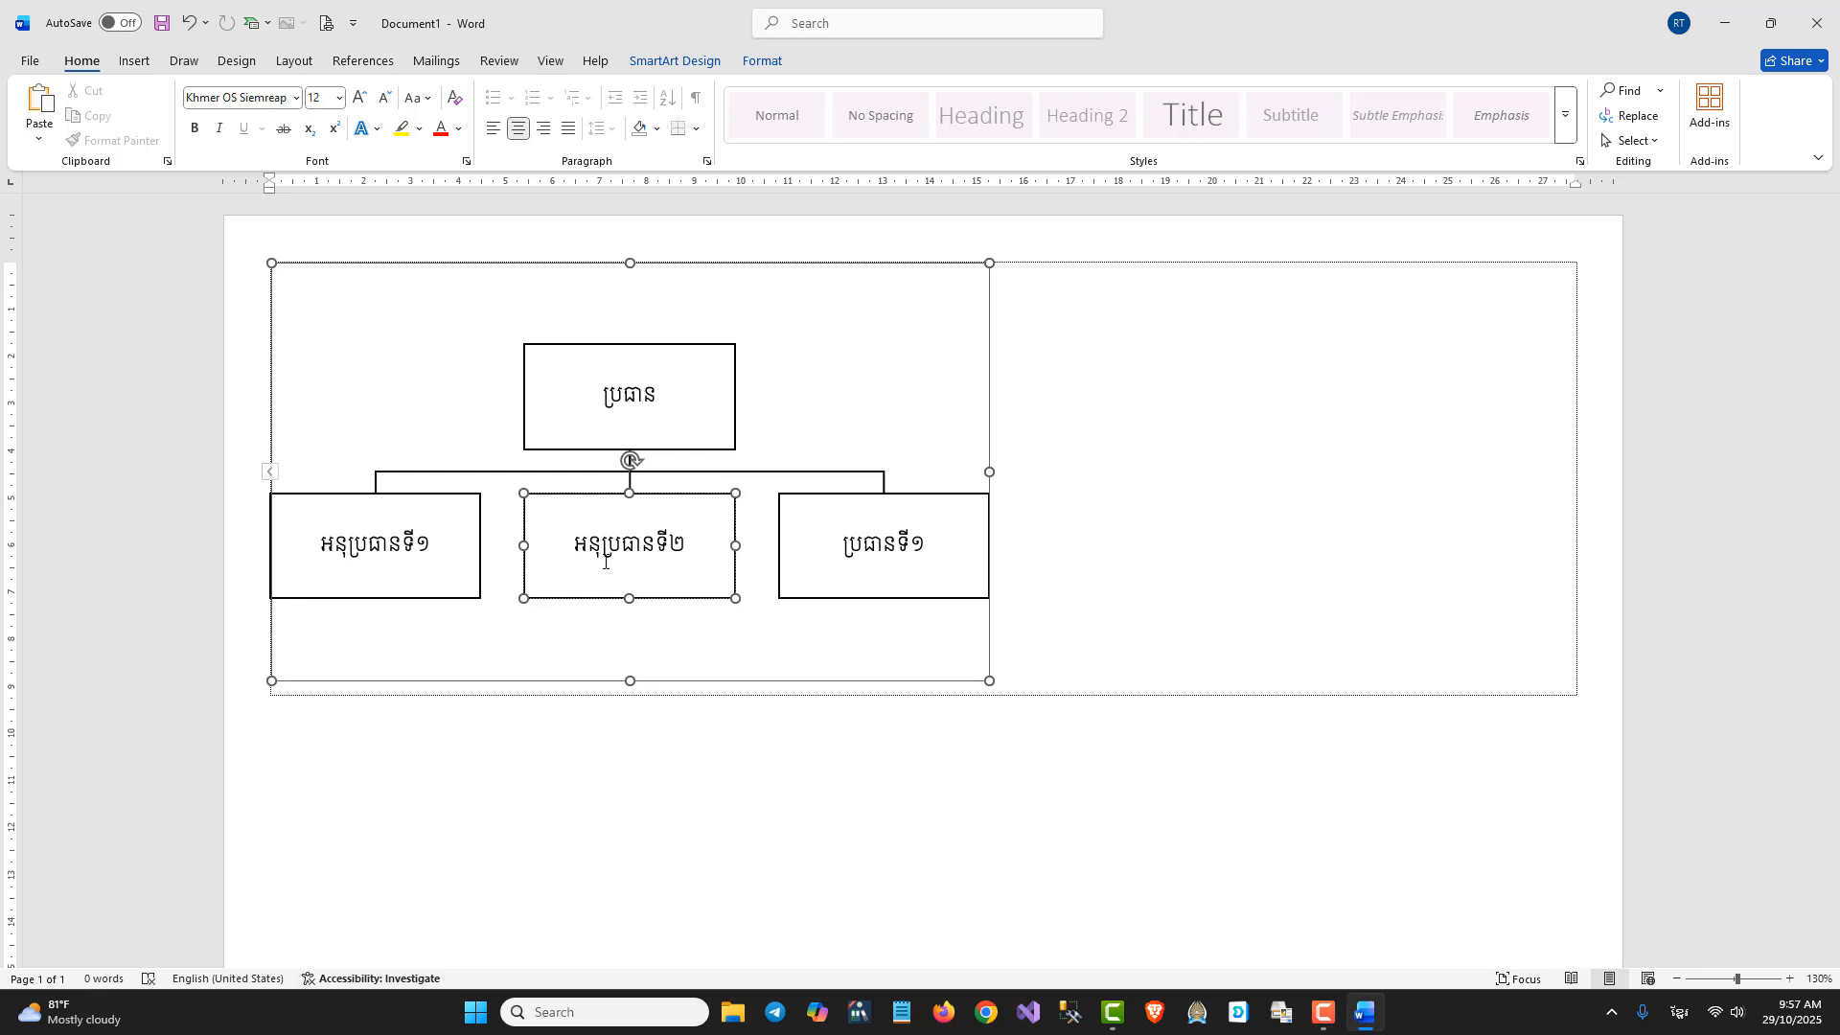
# - Change the third bottom-row box's text to "អនុប្រធានទី៣" and leave the chart
pyautogui.click(843, 547)
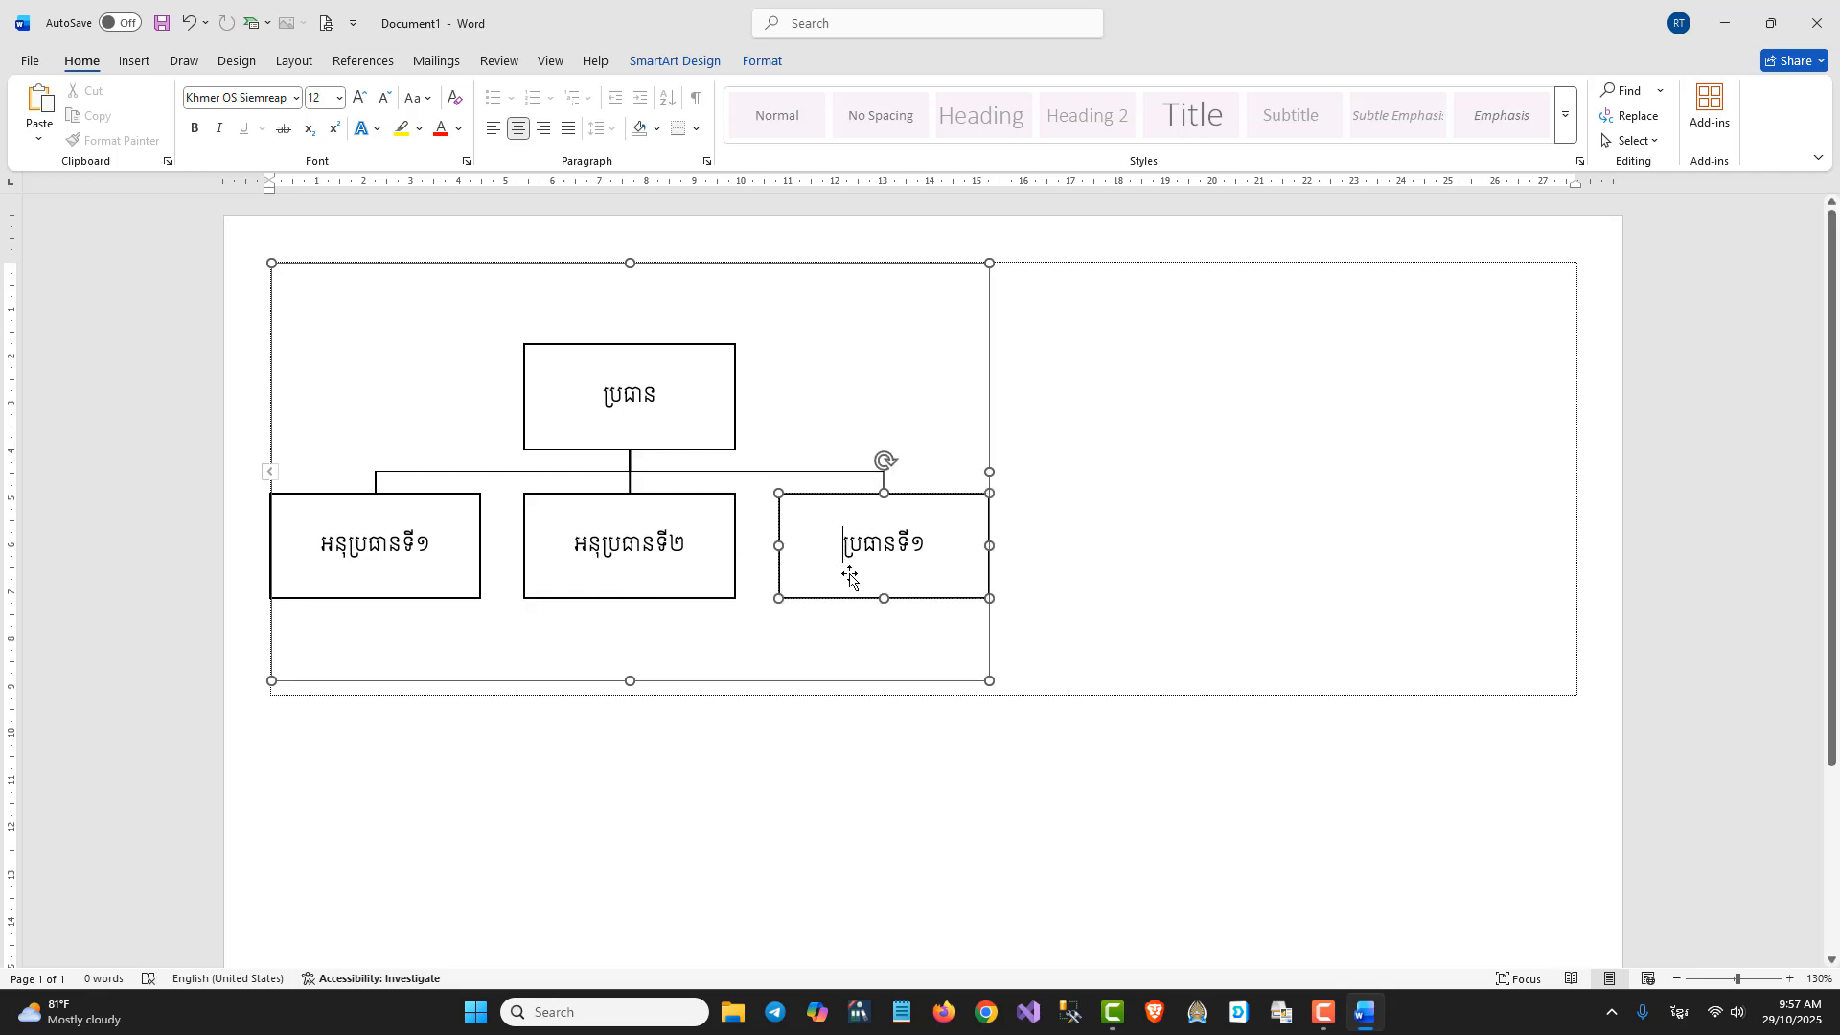
pyautogui.write('អនុ')
pyautogui.press('BackSpace')
pyautogui.write('៣')
pyautogui.click(255, 264)
pyautogui.click(271, 273)
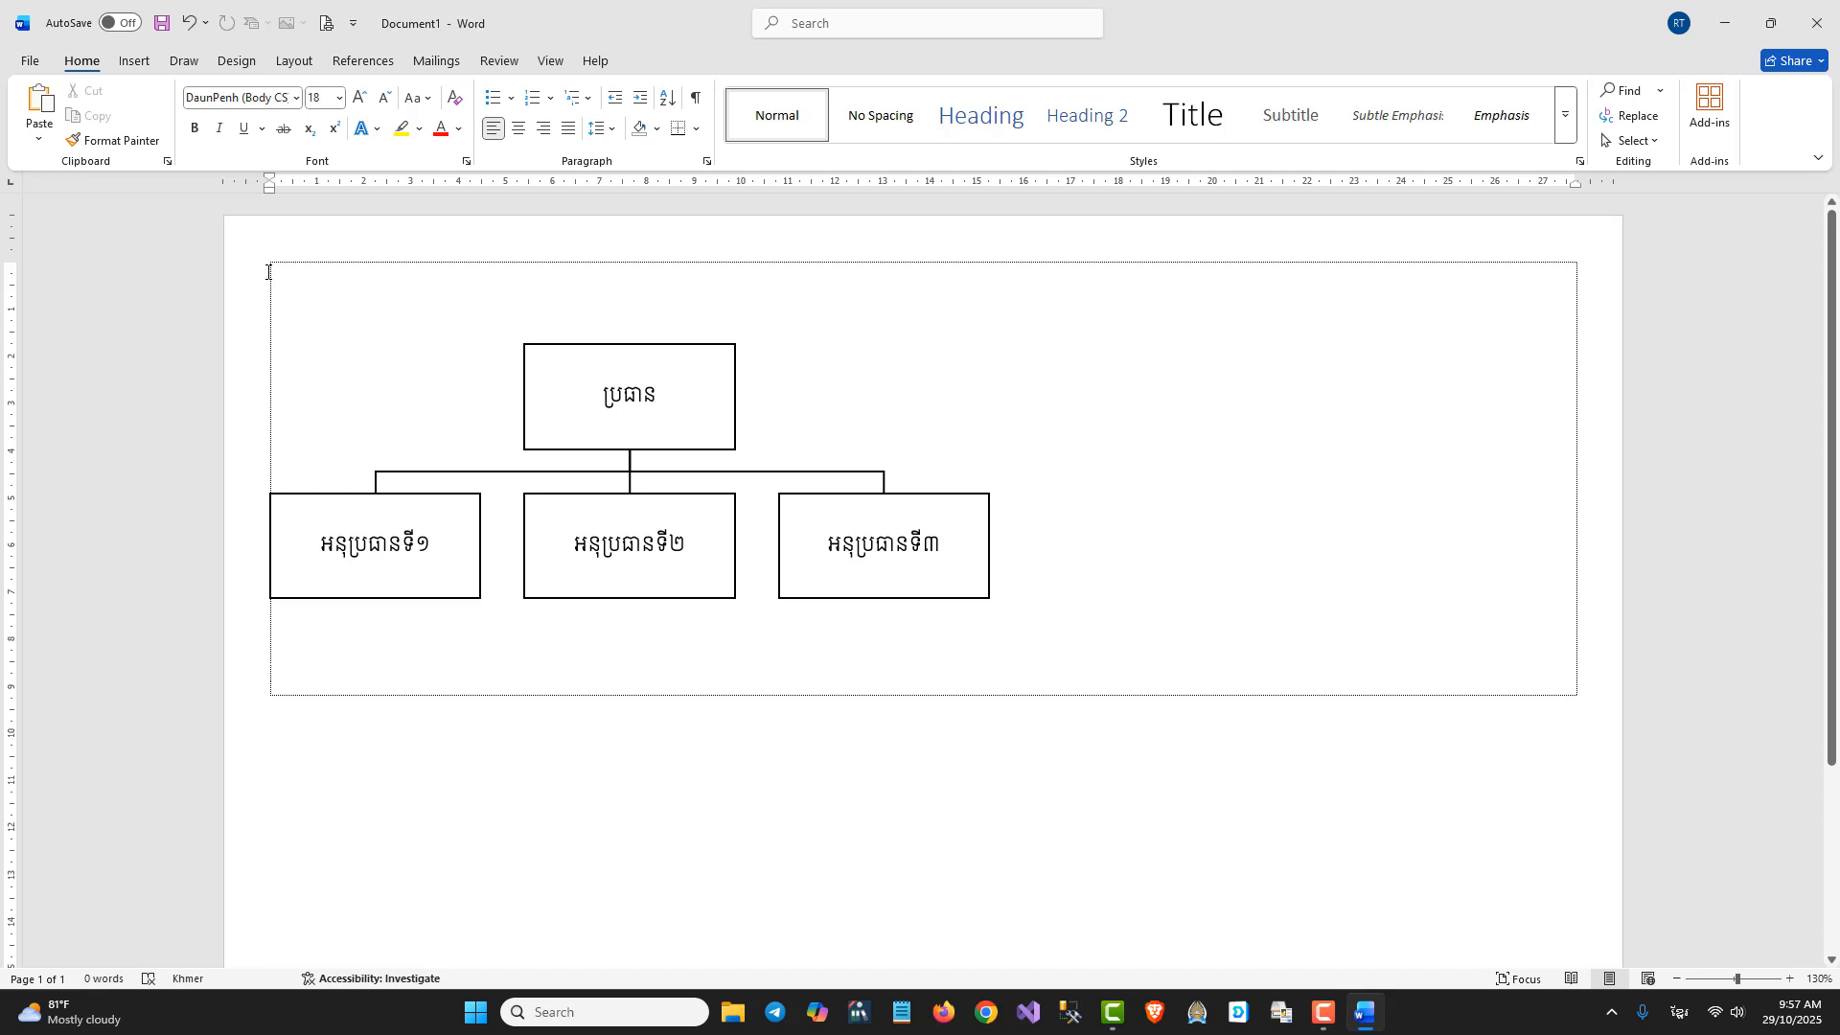
# - Add a line above the organization chart containing the title "អង្គការលេខ/រចនាសម្ព័ន្ធ"
pyautogui.hotkey('ctrl', 'z')
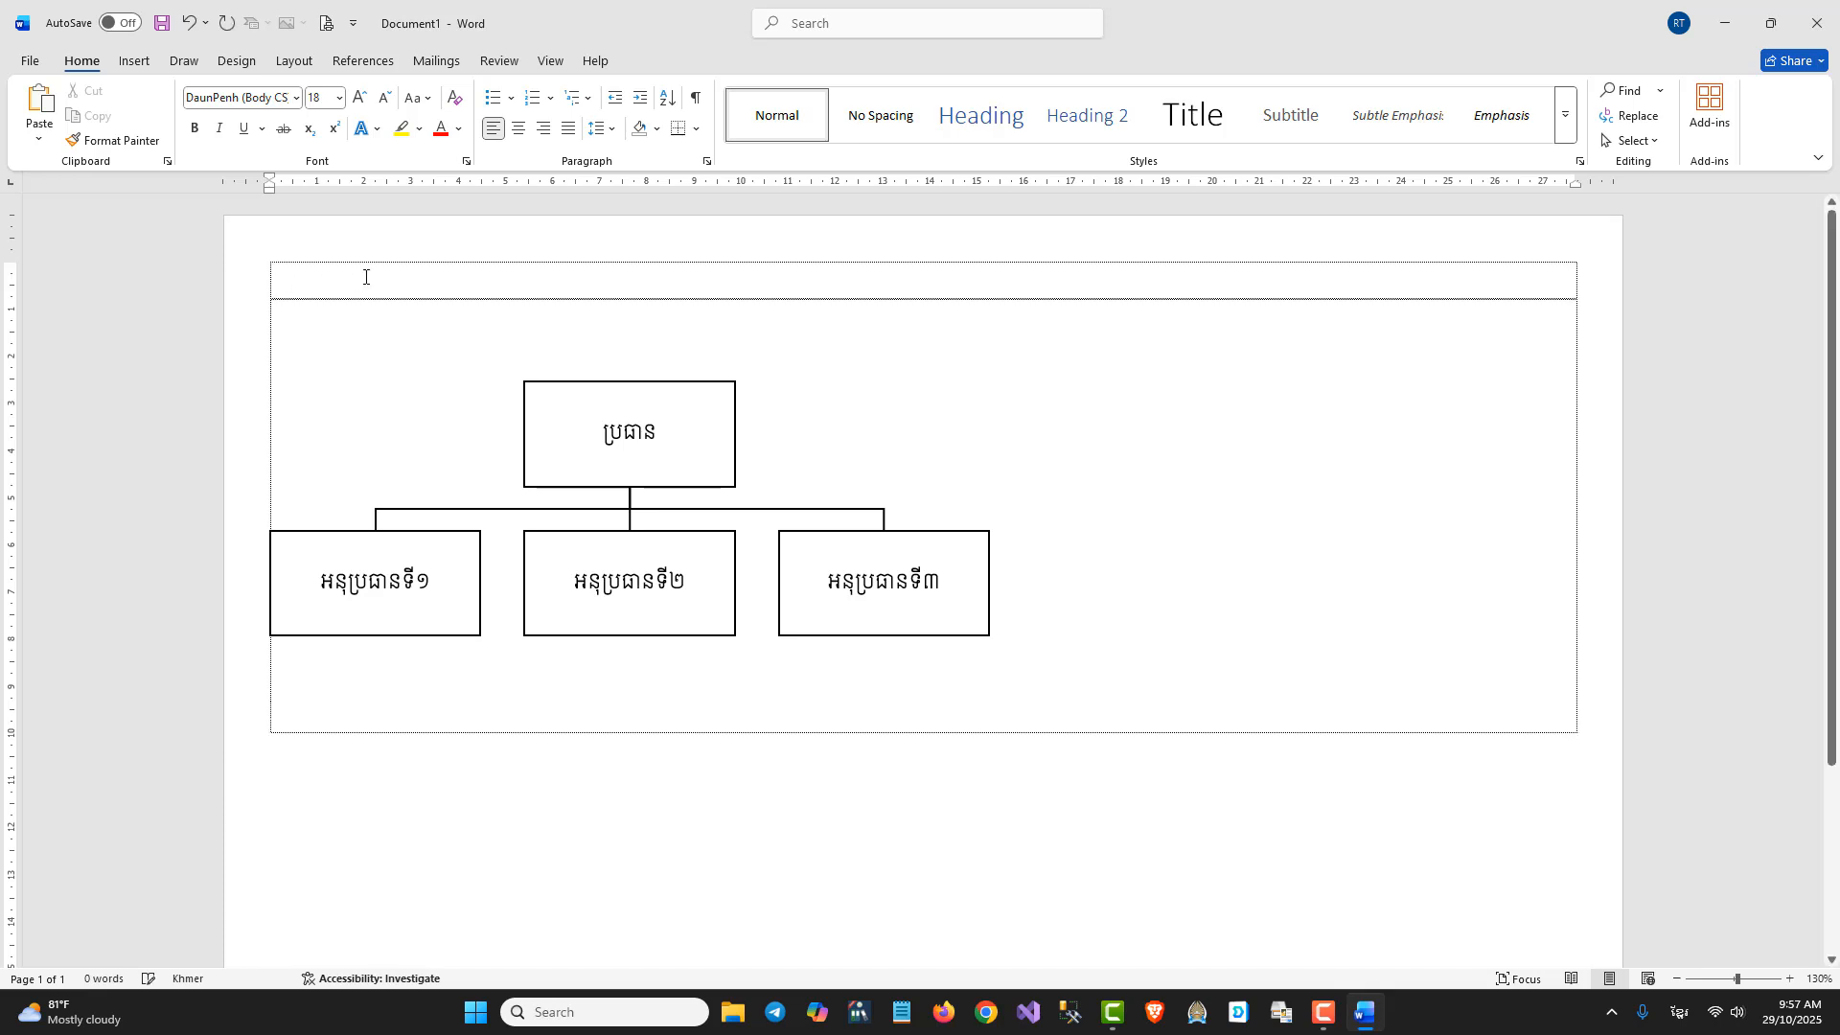
pyautogui.write('អង្គការលេខ/រ')
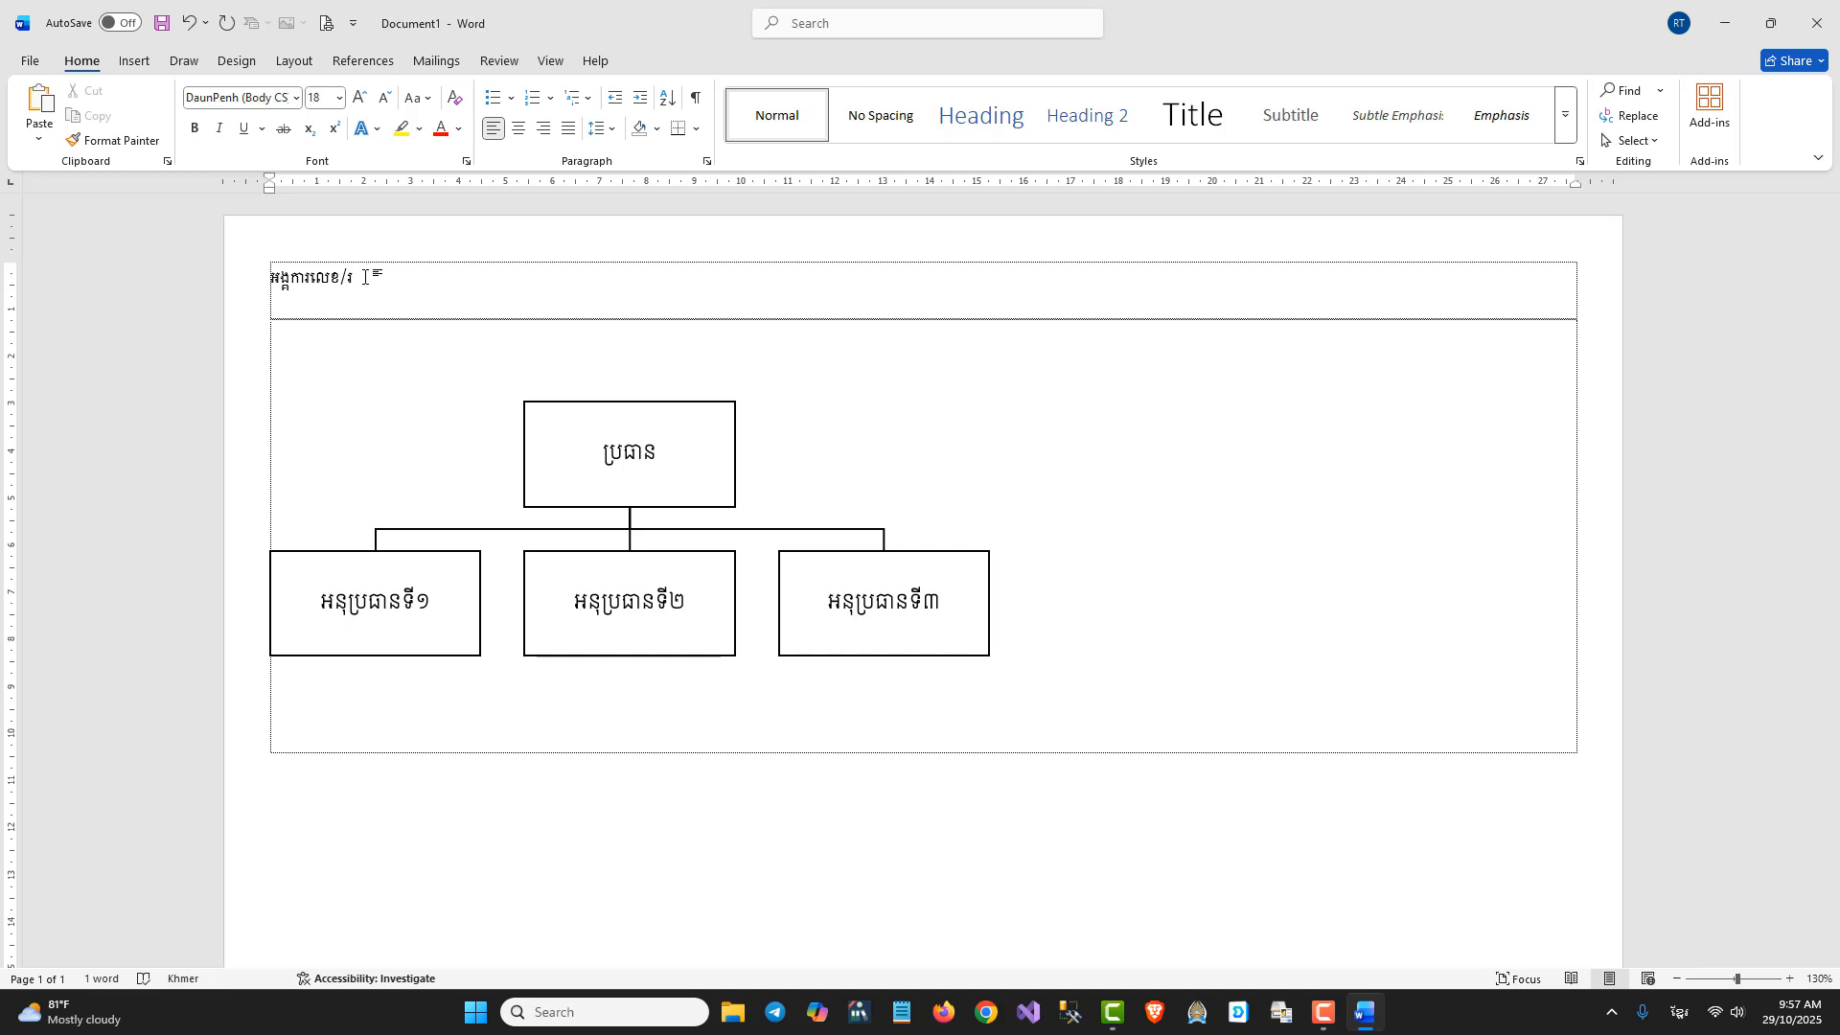
pyautogui.write('ាសម្ព័ន្ធ')
# - Center the title above the chart and format it as Khmer OS Muol Light, size 14
pyautogui.tripleClick(391, 289)
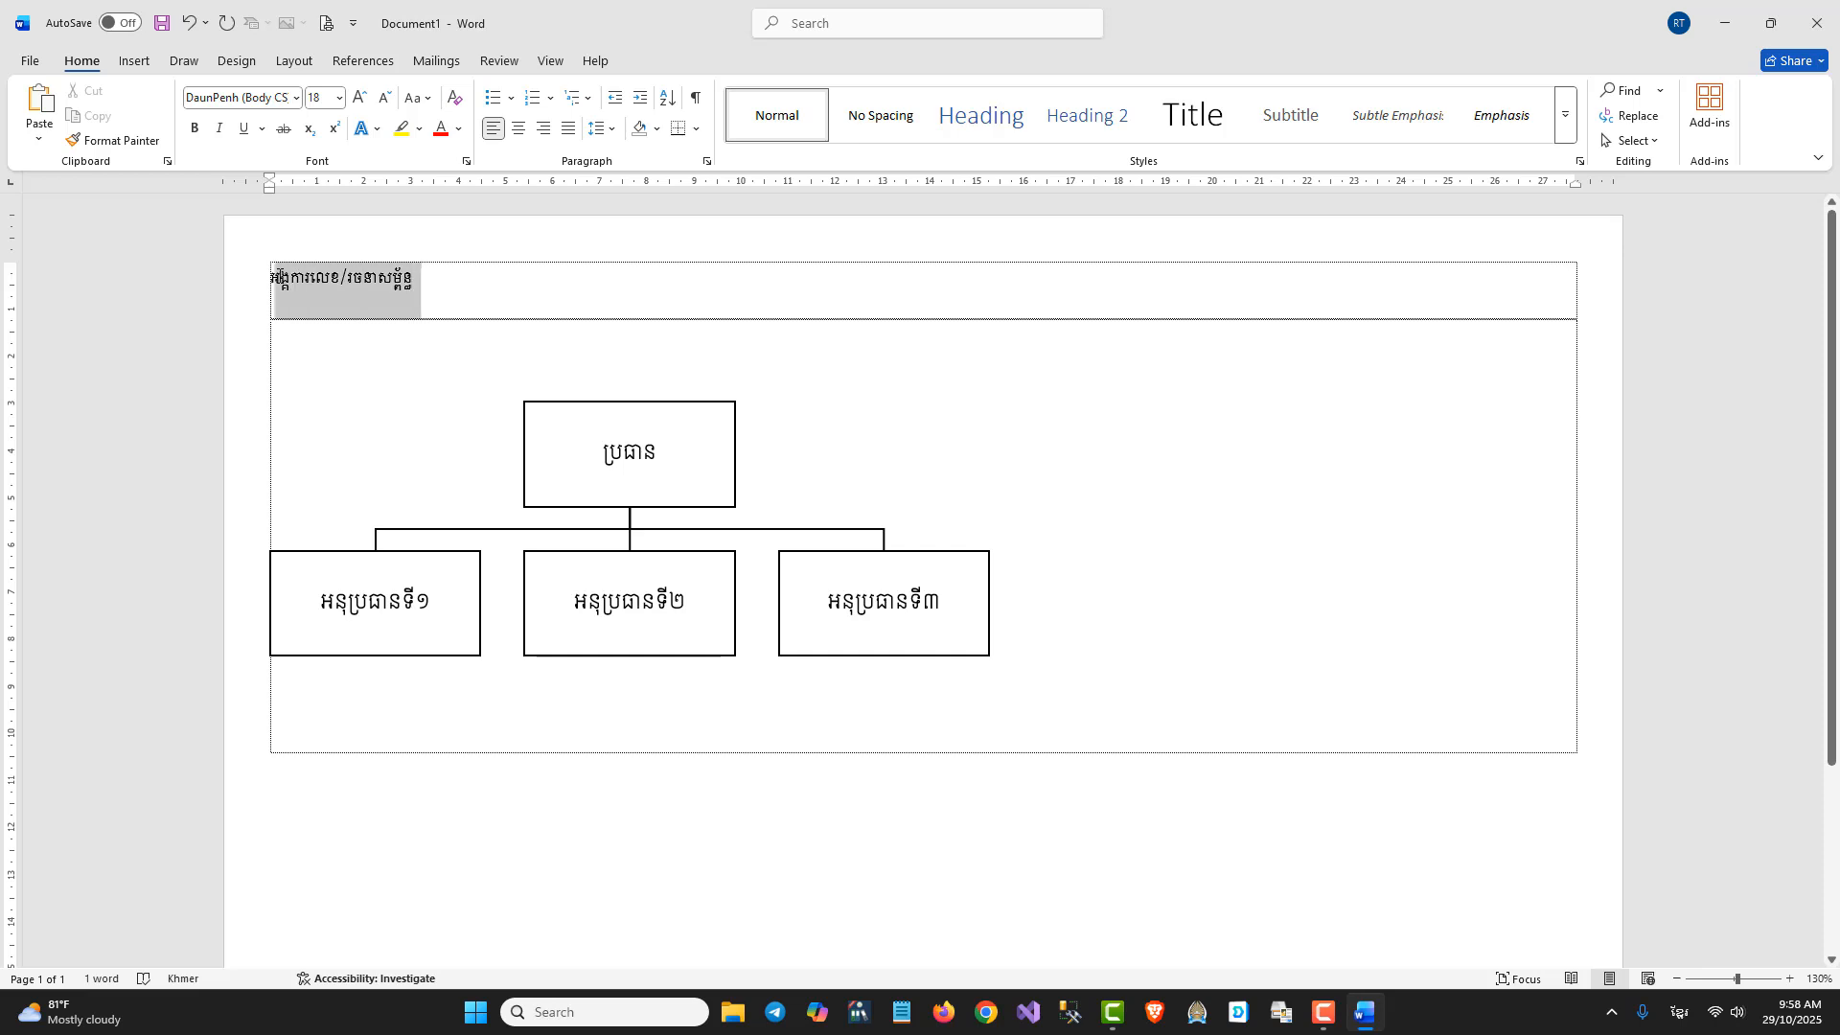
pyautogui.click(518, 134)
pyautogui.click(297, 98)
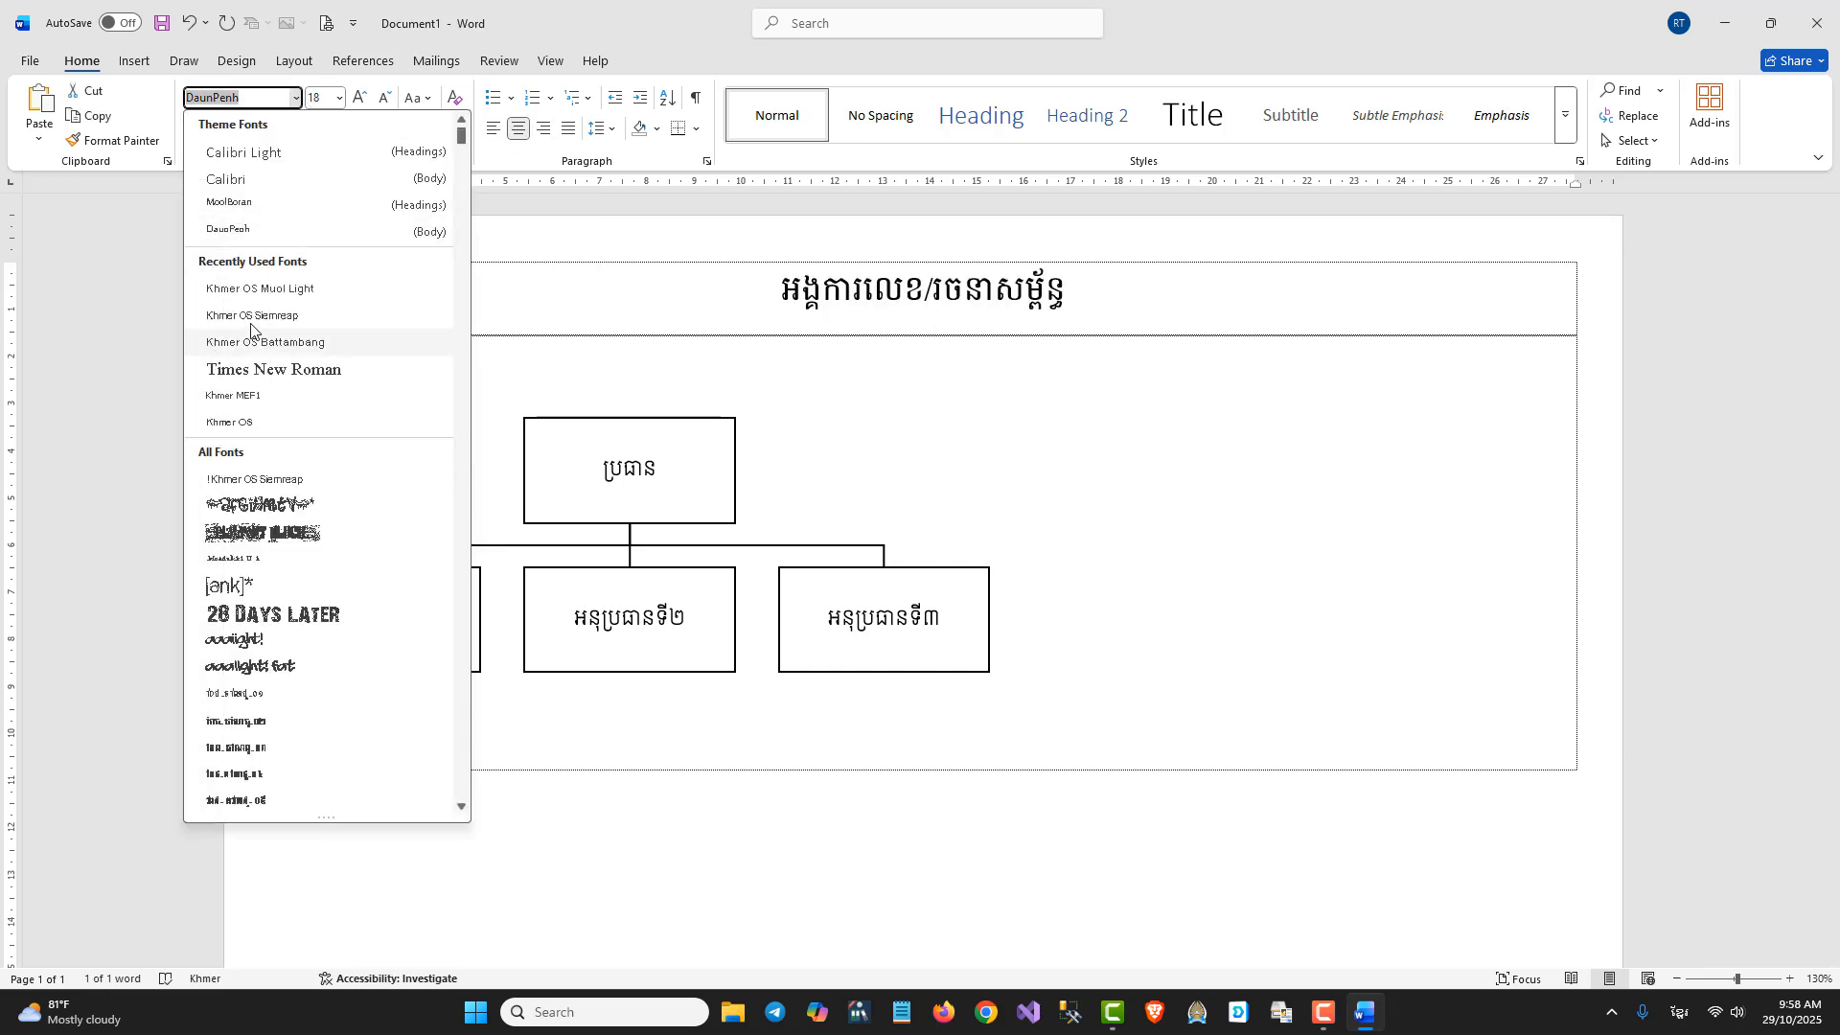
pyautogui.click(251, 326)
pyautogui.click(340, 102)
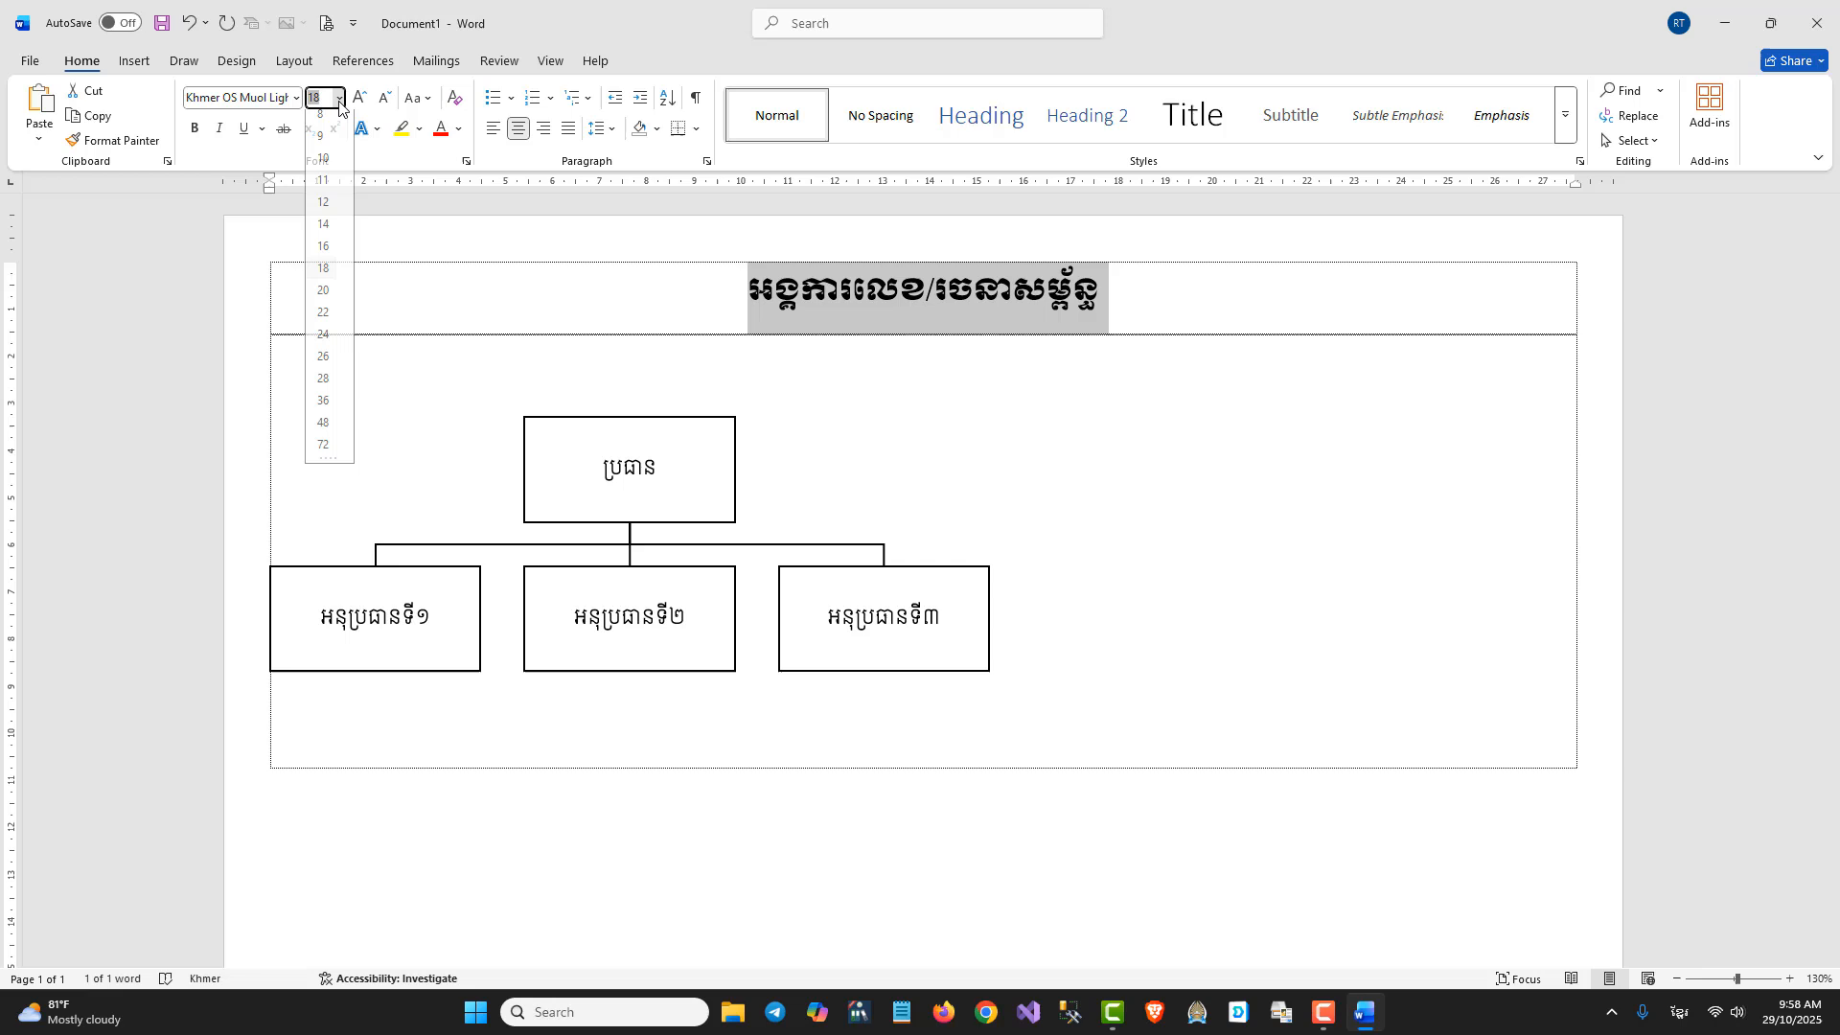
pyautogui.click(320, 232)
pyautogui.click(935, 324)
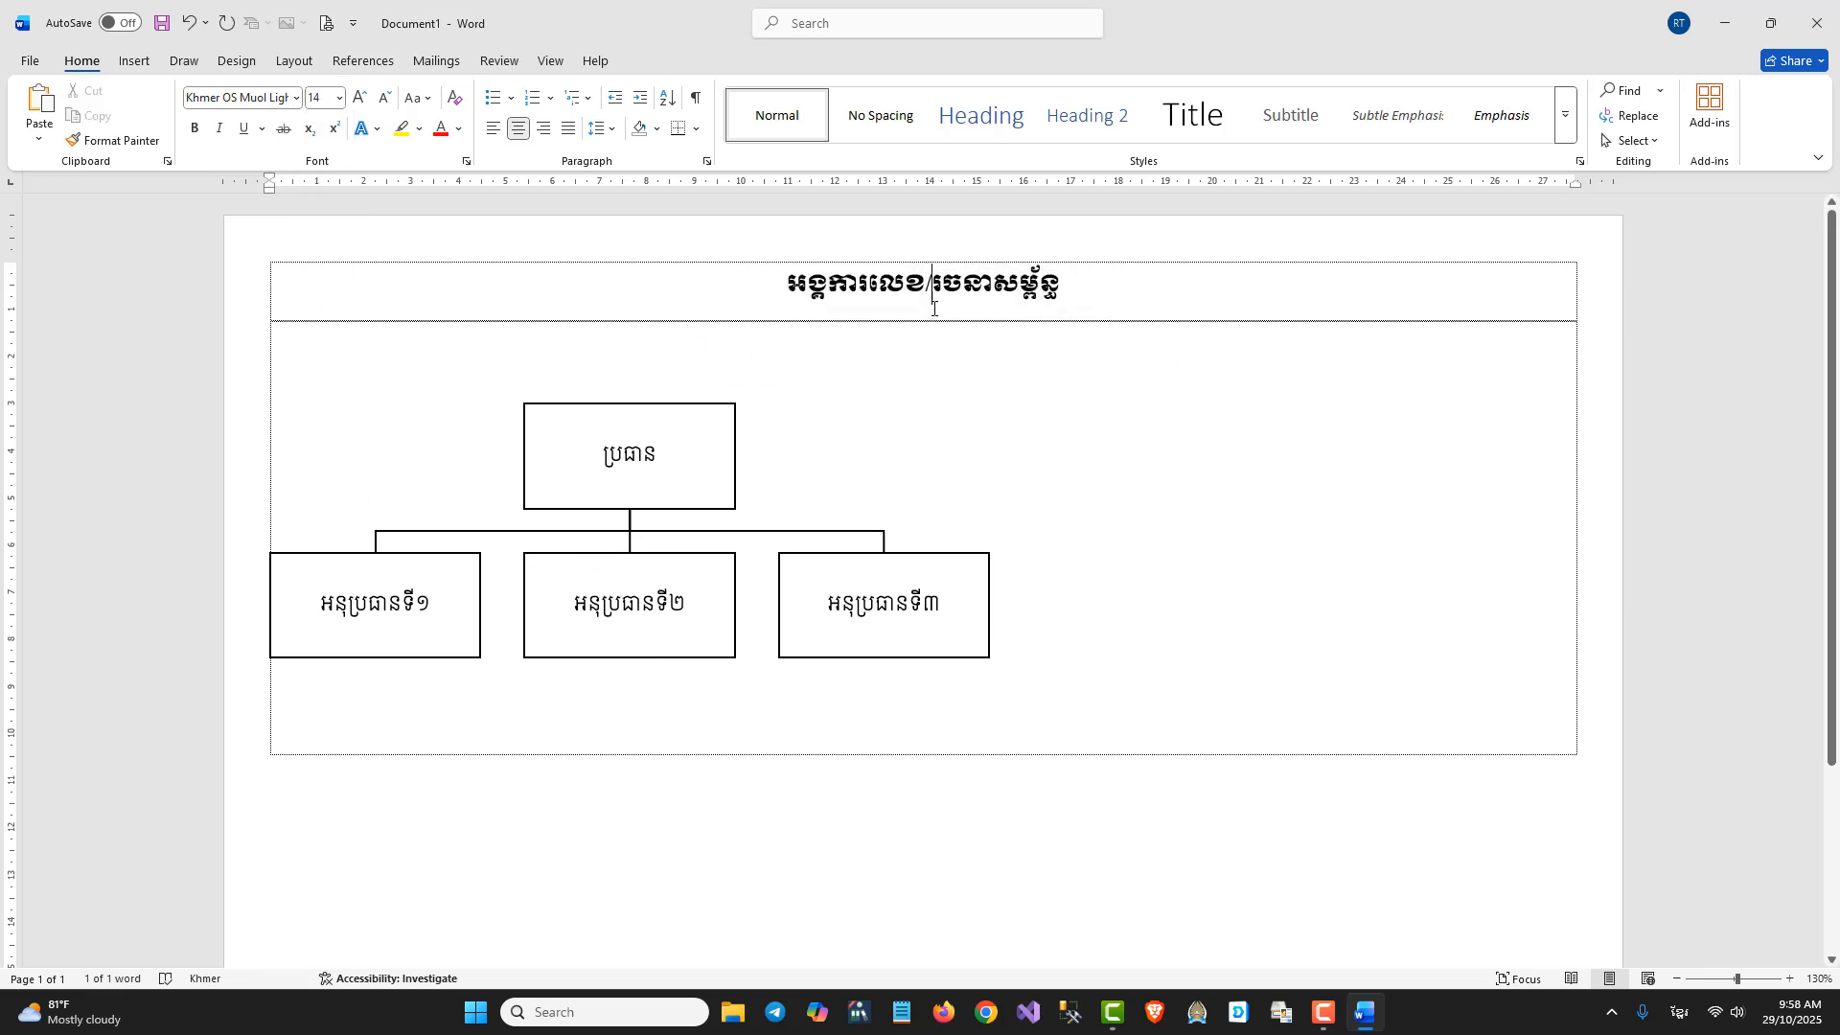
# - Widen the organization chart to the full text width between the margins and extend its lower edge towards the bottom of the page
pyautogui.click(807, 439)
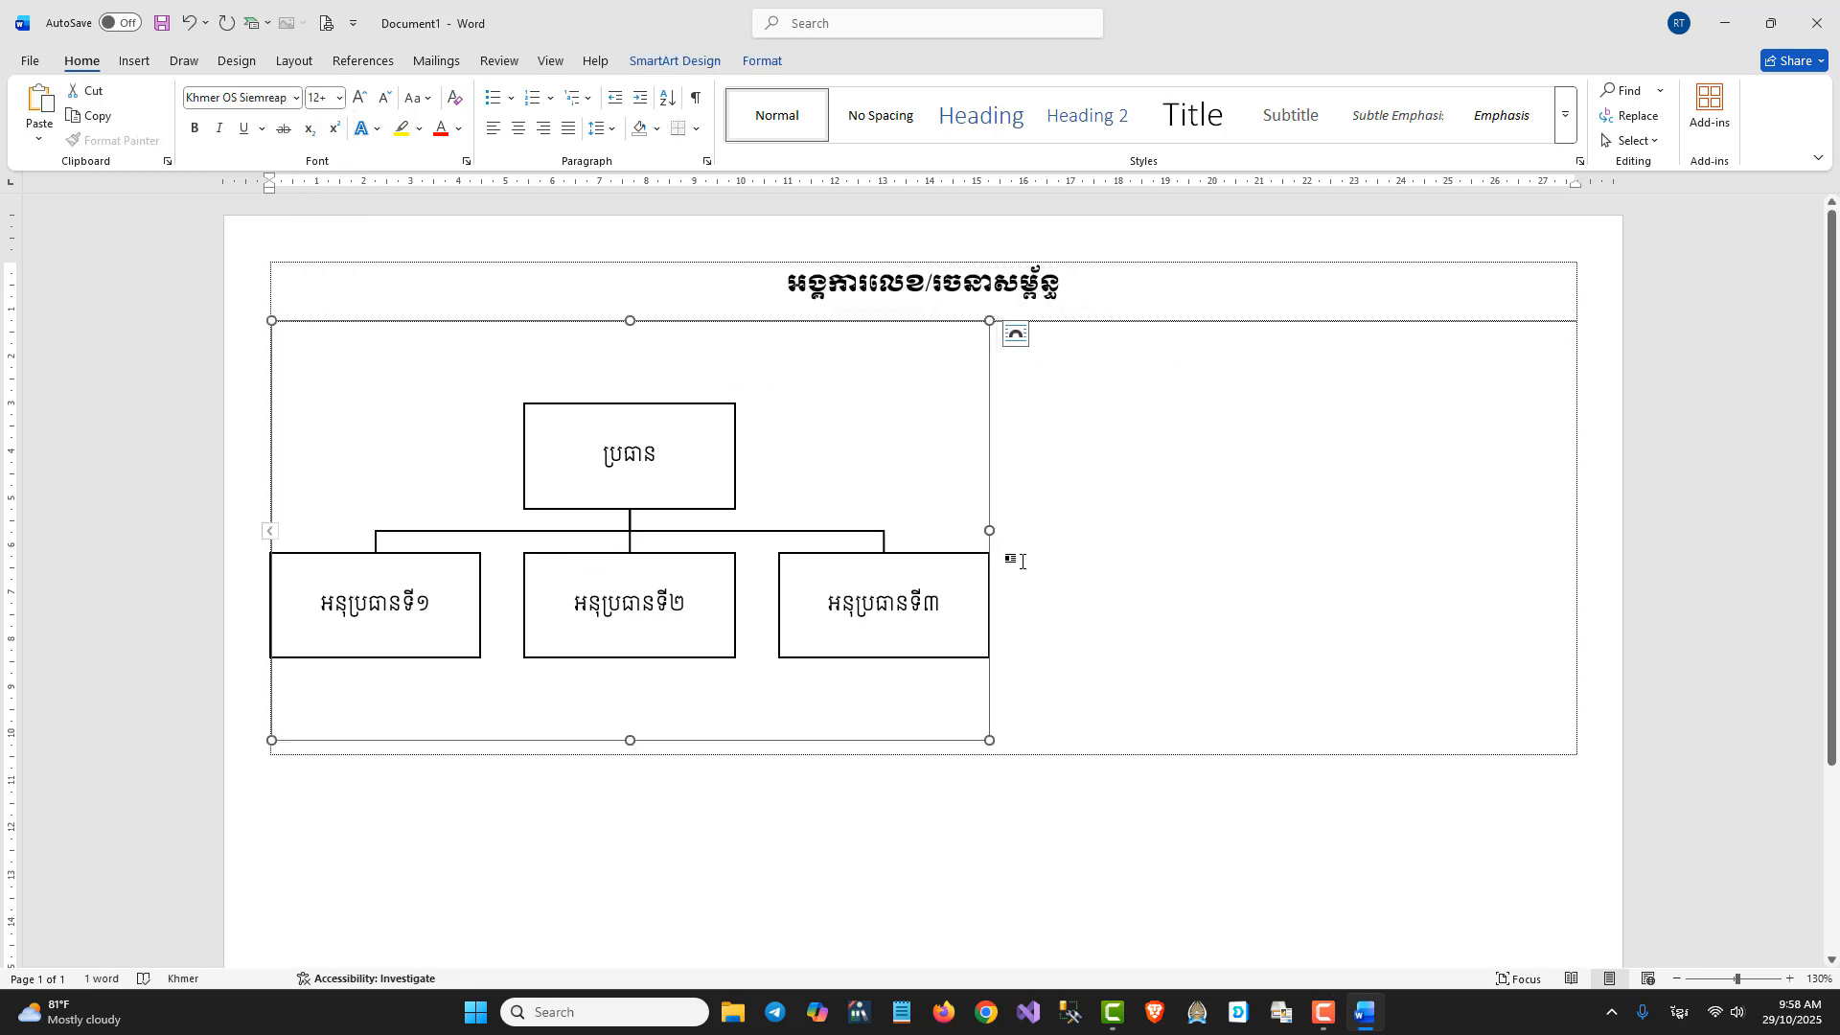
pyautogui.moveTo(990, 529); pyautogui.dragTo(1576, 593)
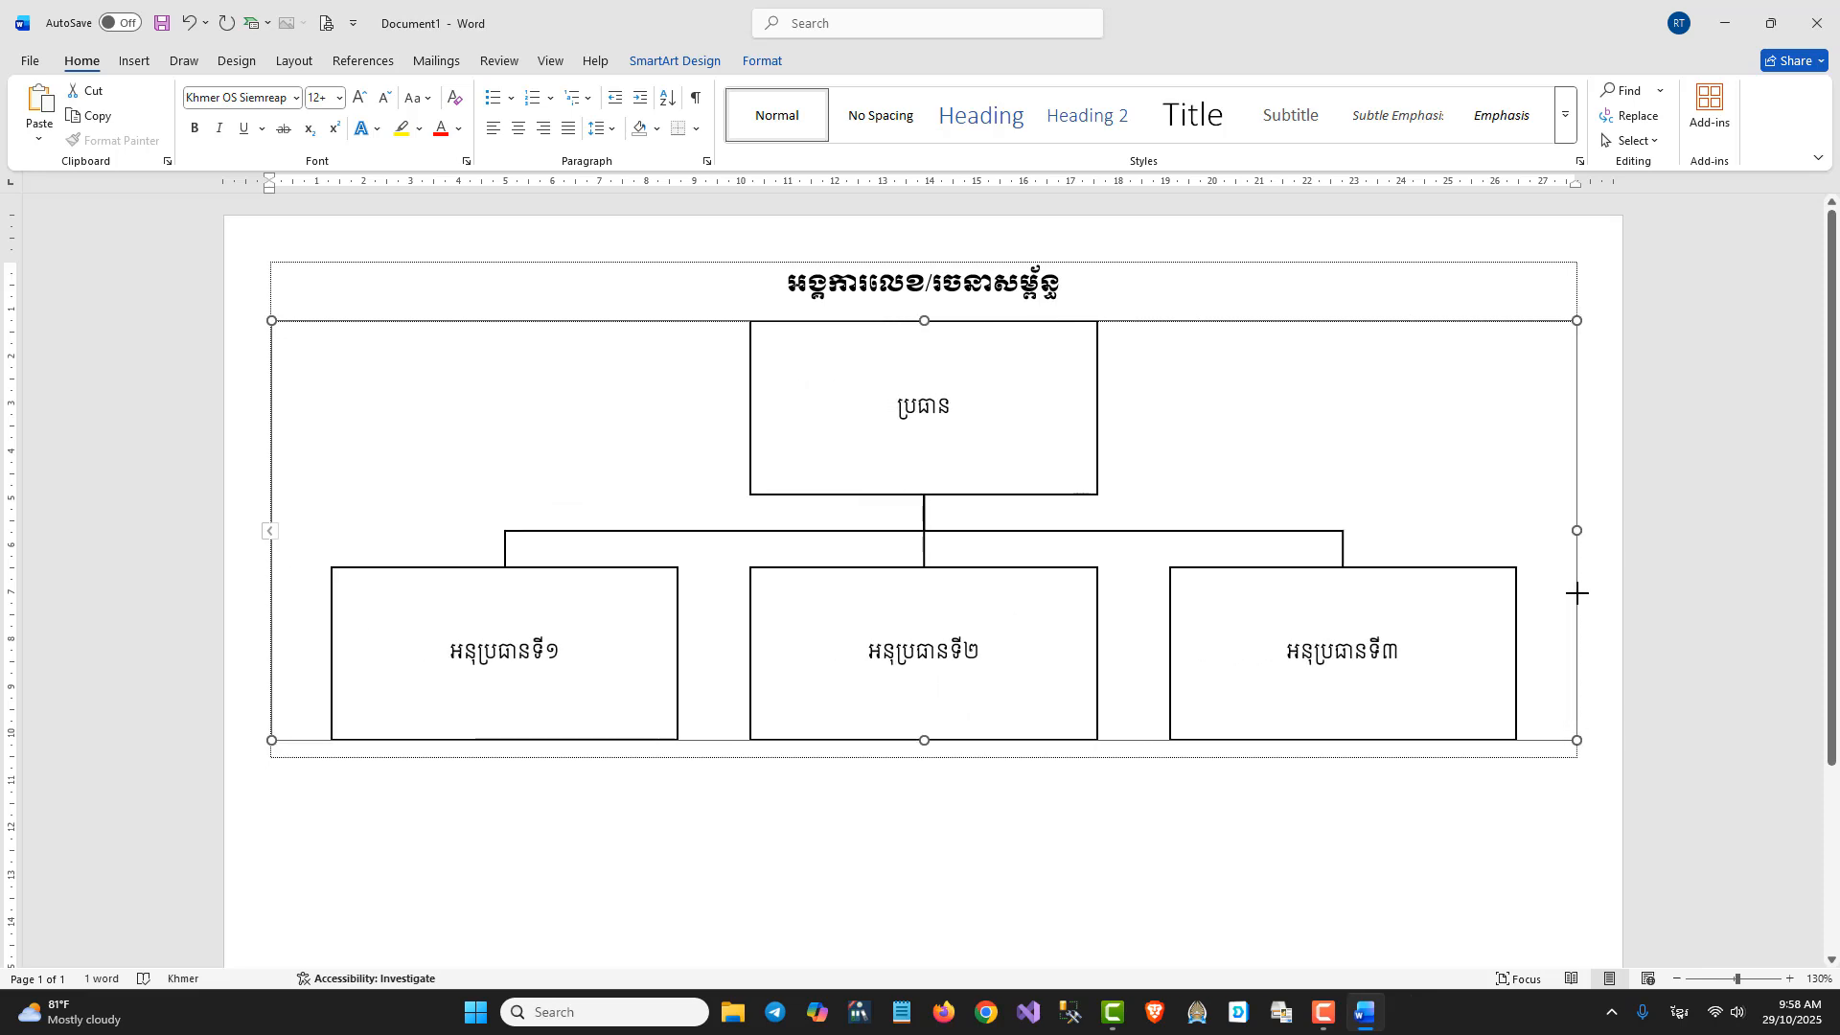
pyautogui.scroll(-5, 1076, 592)
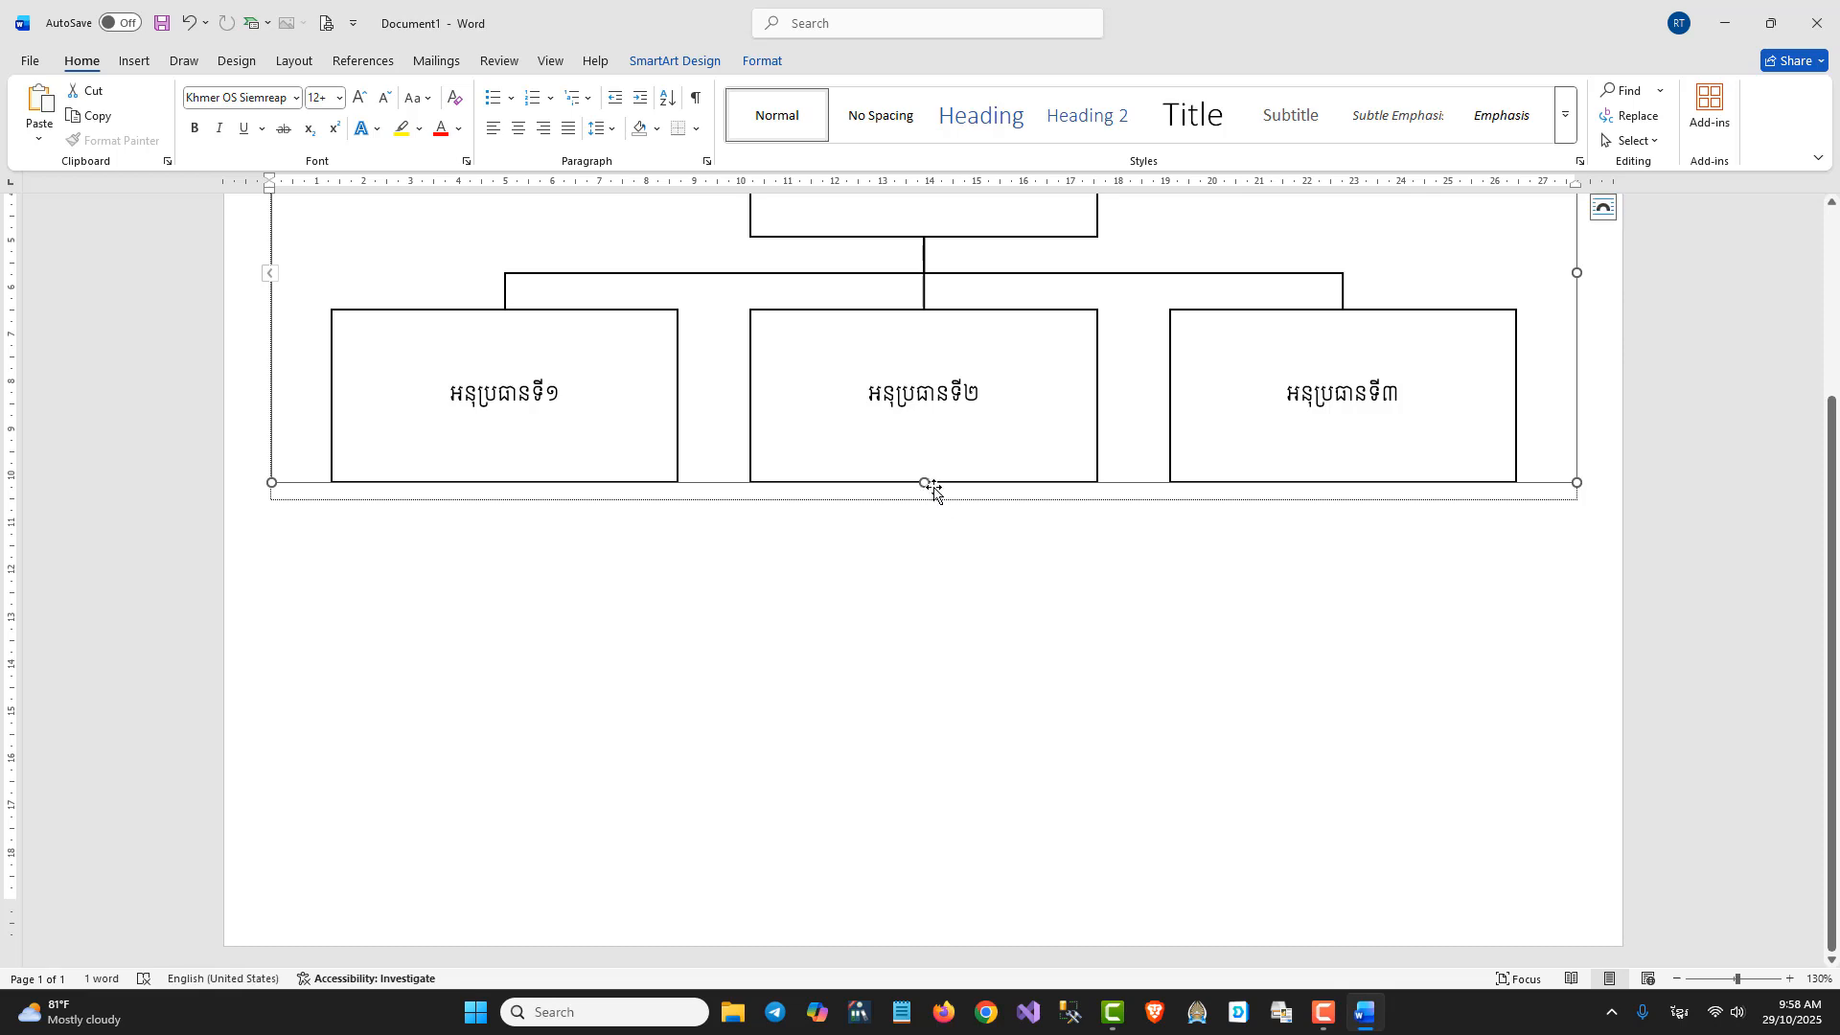
pyautogui.moveTo(928, 484); pyautogui.dragTo(966, 894)
pyautogui.scroll(-4, 988, 757)
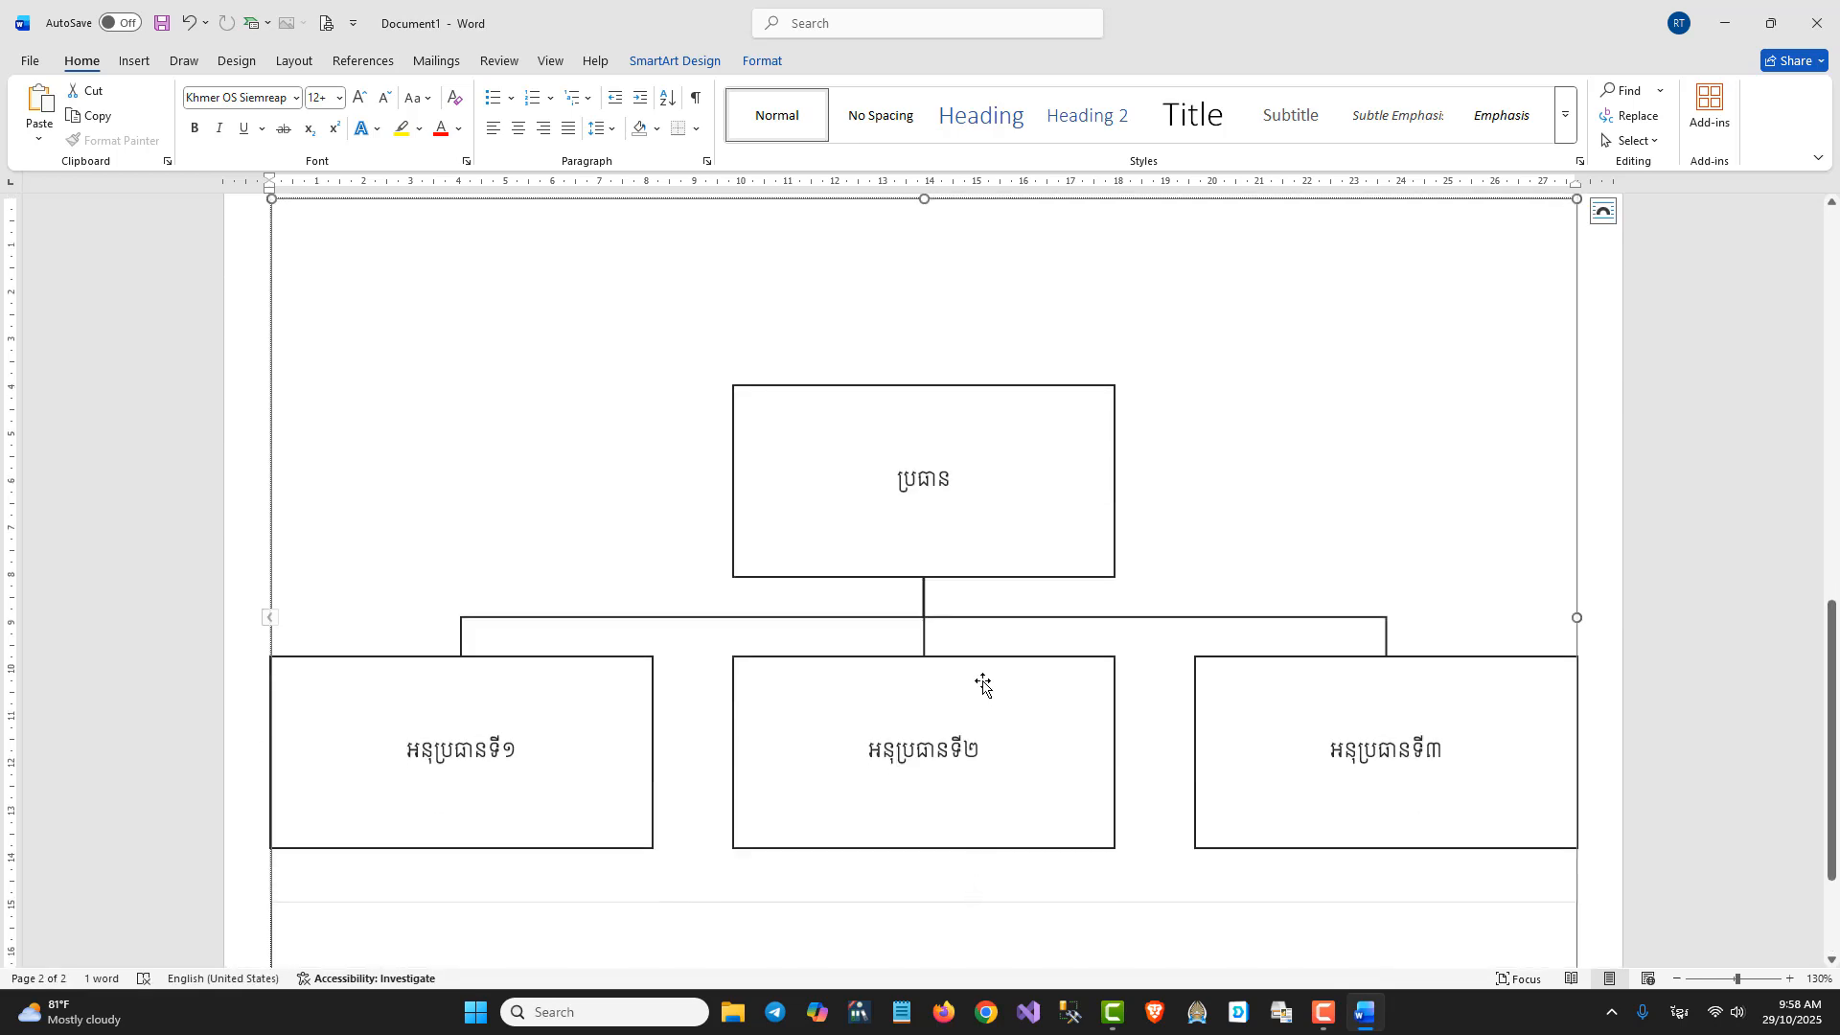
pyautogui.scroll(13, 994, 684)
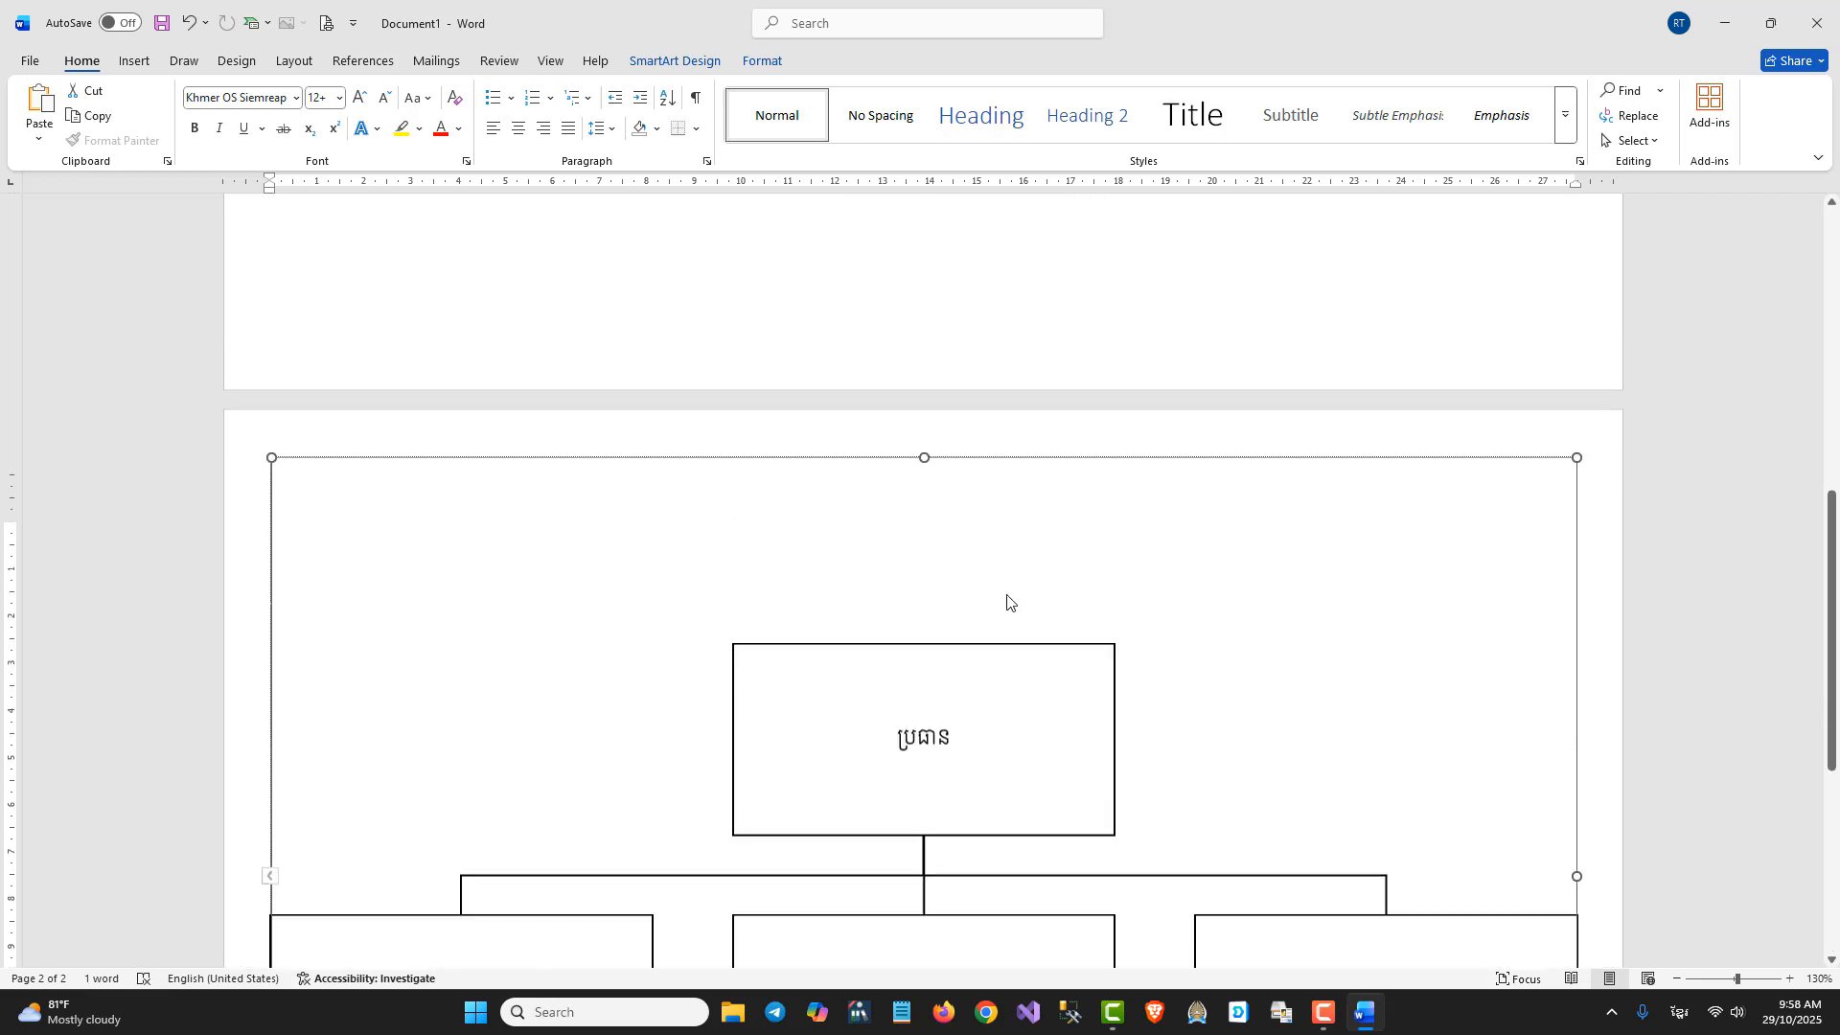
pyautogui.scroll(-13, 1004, 581)
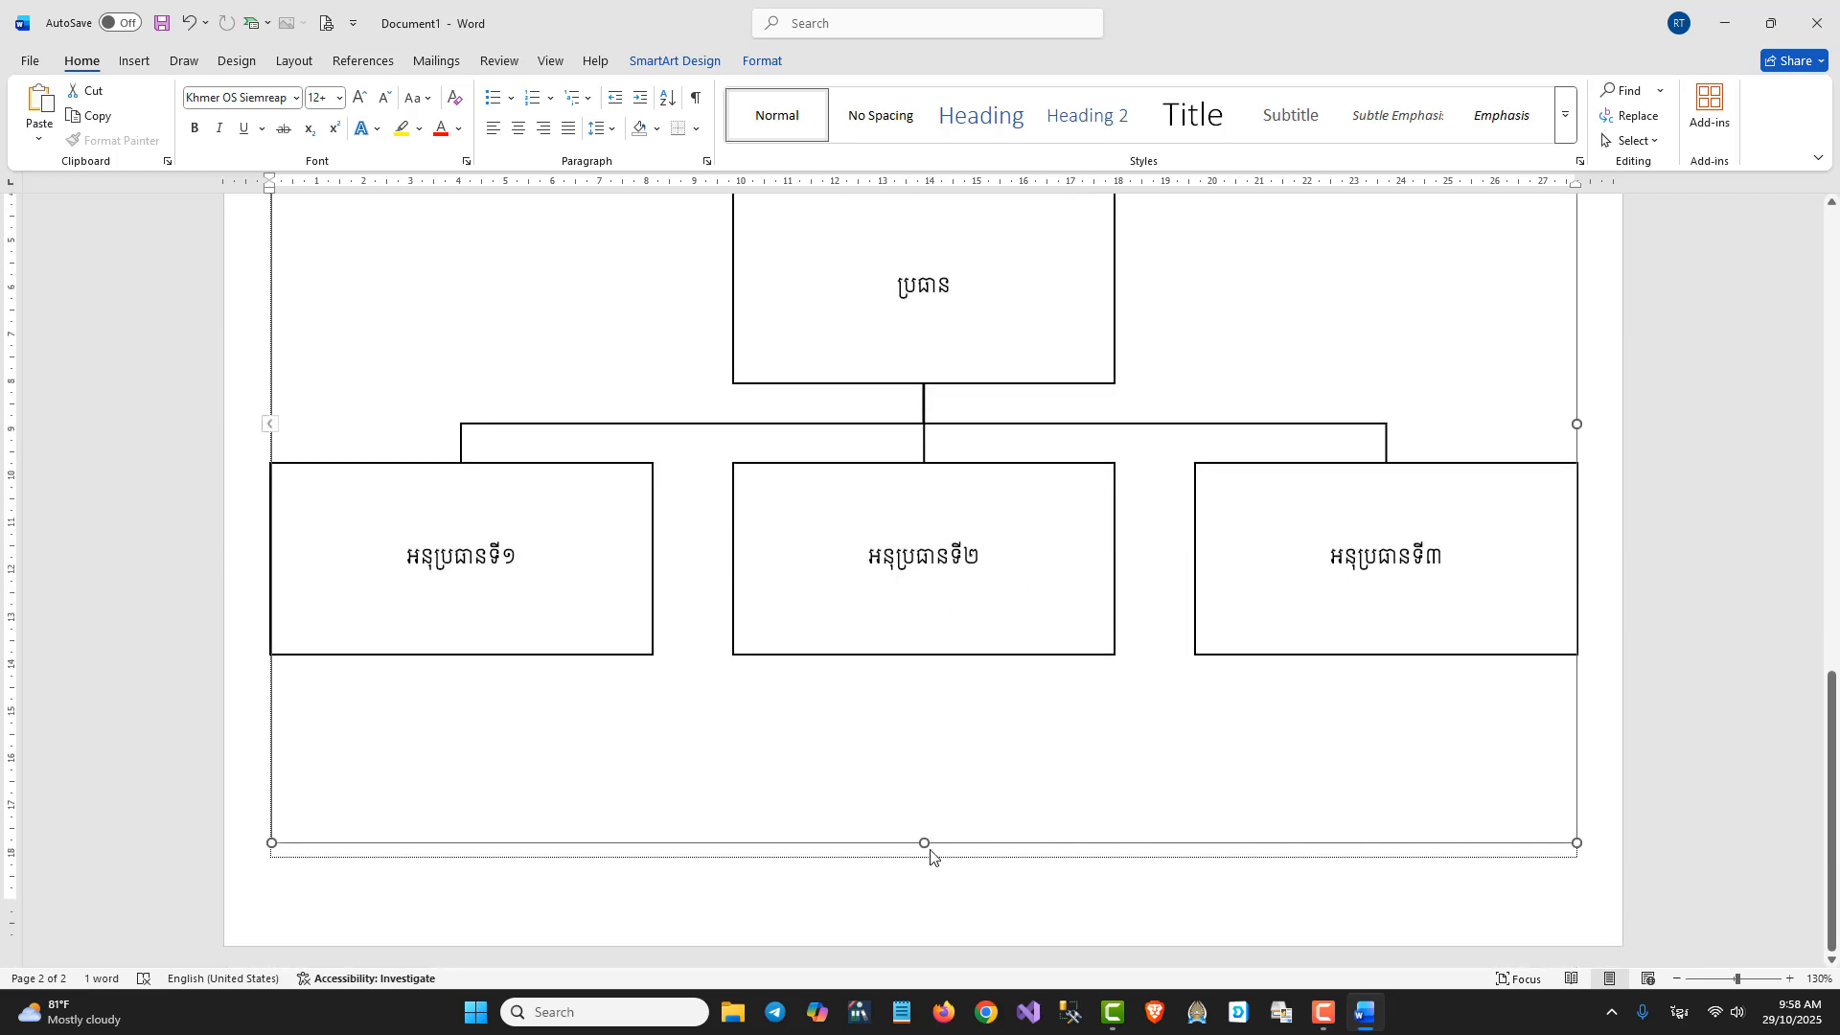